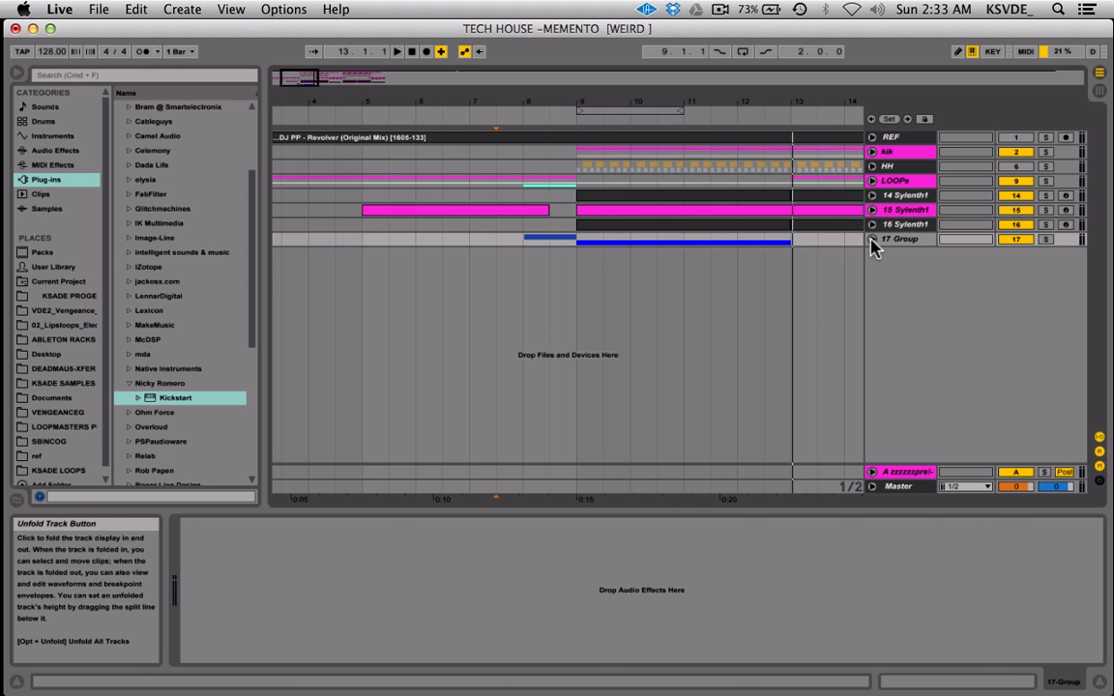
- Add a new audio track directly below the 17 Group track and arm it for recording
{"action": "left_click", "coordinate": [604, 352]}
{"action": "key", "text": "super+t"}
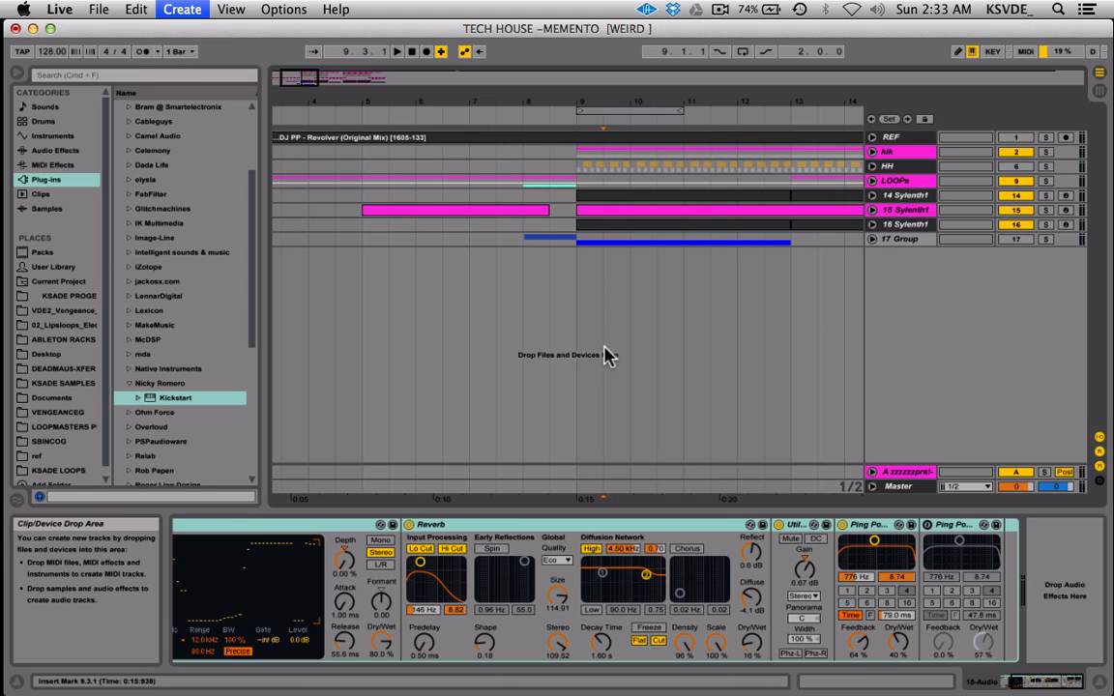
{"action": "left_click", "coordinate": [890, 240]}
{"action": "key", "text": "space"}
{"action": "key", "text": "space"}
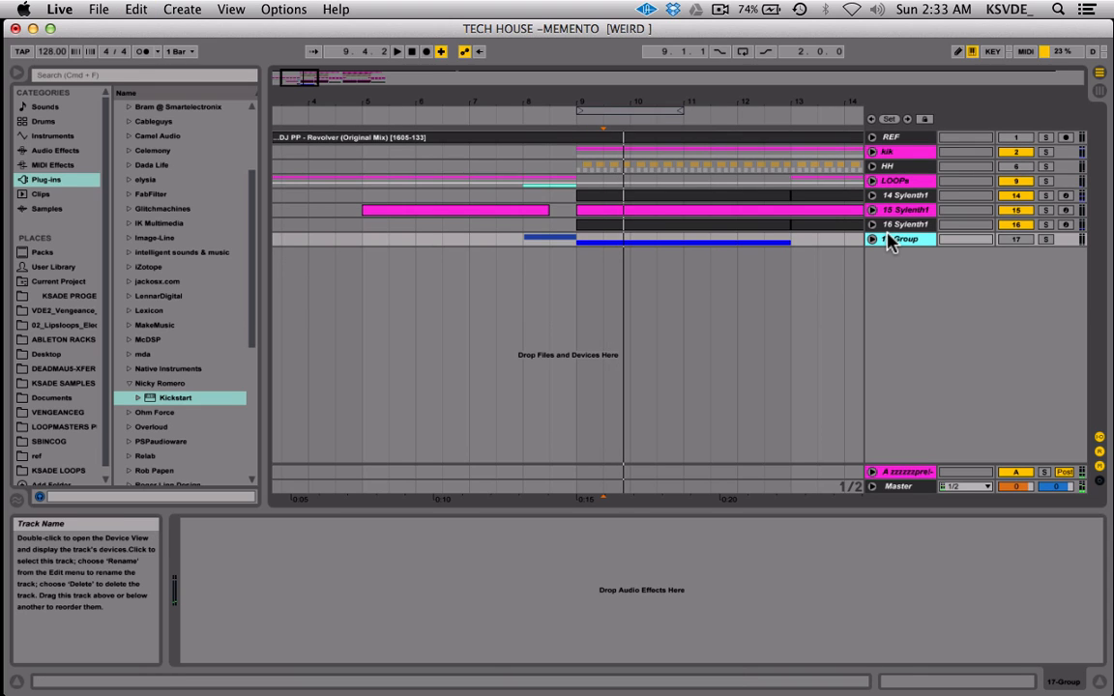
{"action": "key", "text": "super+t"}
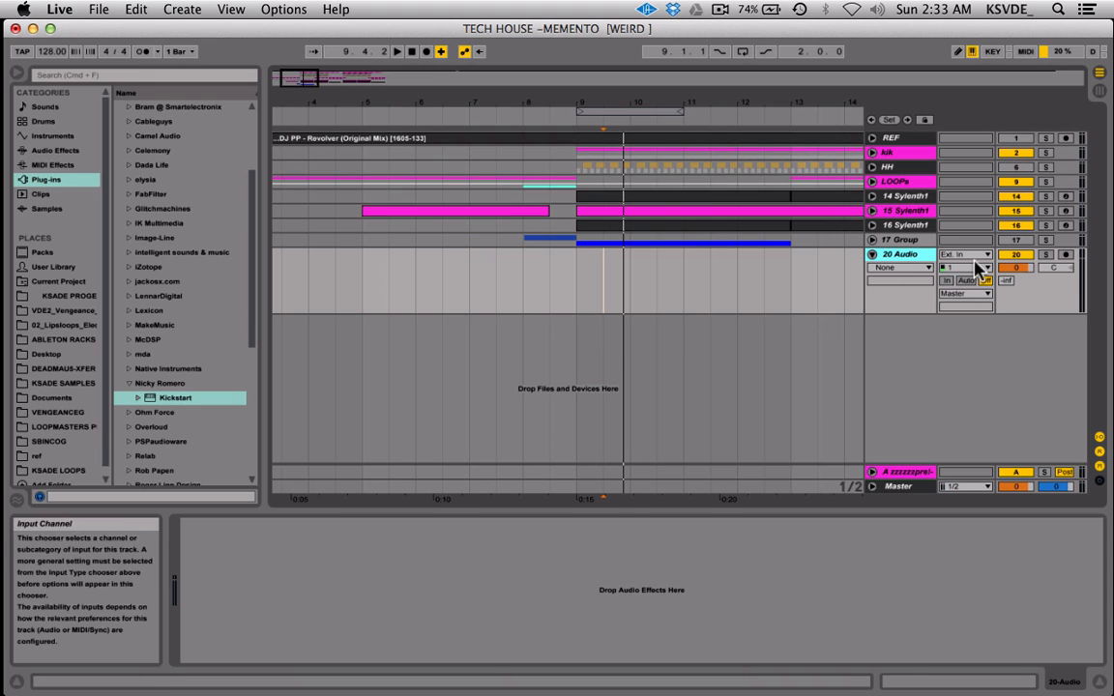
{"action": "left_click", "coordinate": [1064, 254]}
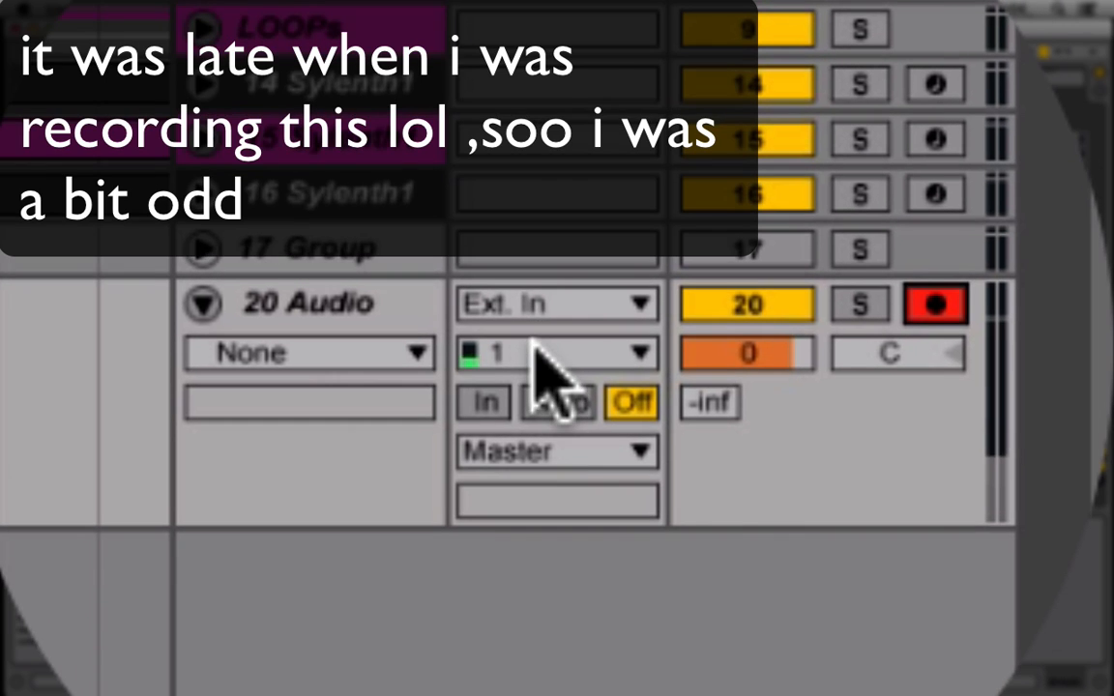
- Keep input channel 1 on the 20 Audio track and mute the track's output
{"action": "left_click", "coordinate": [544, 377]}
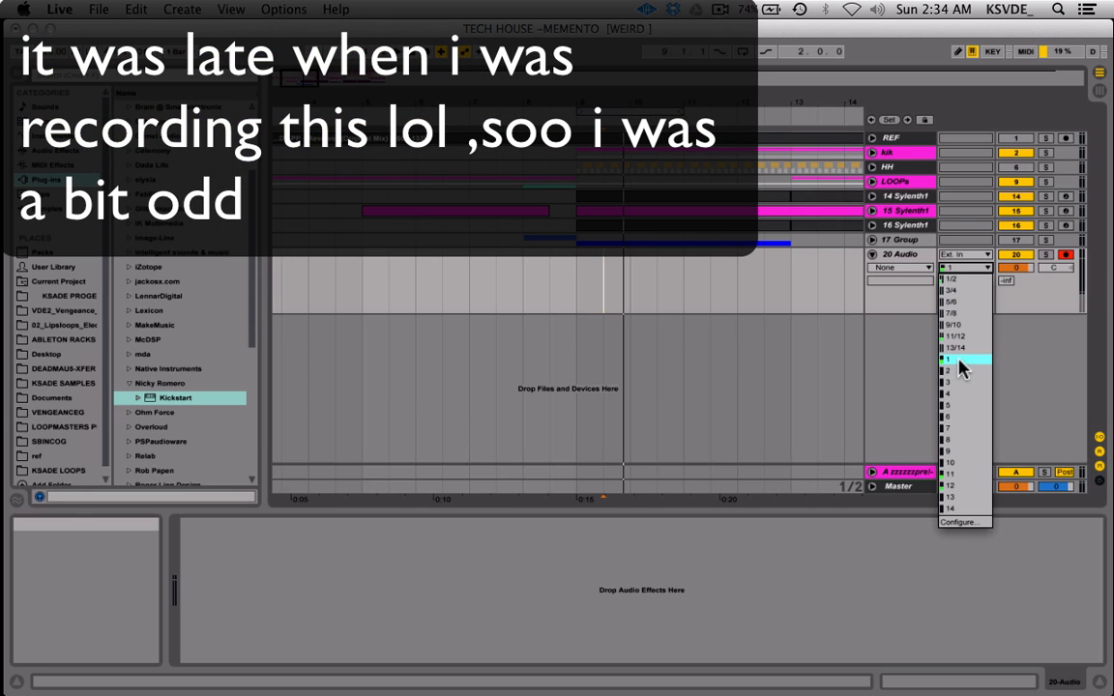
{"action": "left_click", "coordinate": [898, 185]}
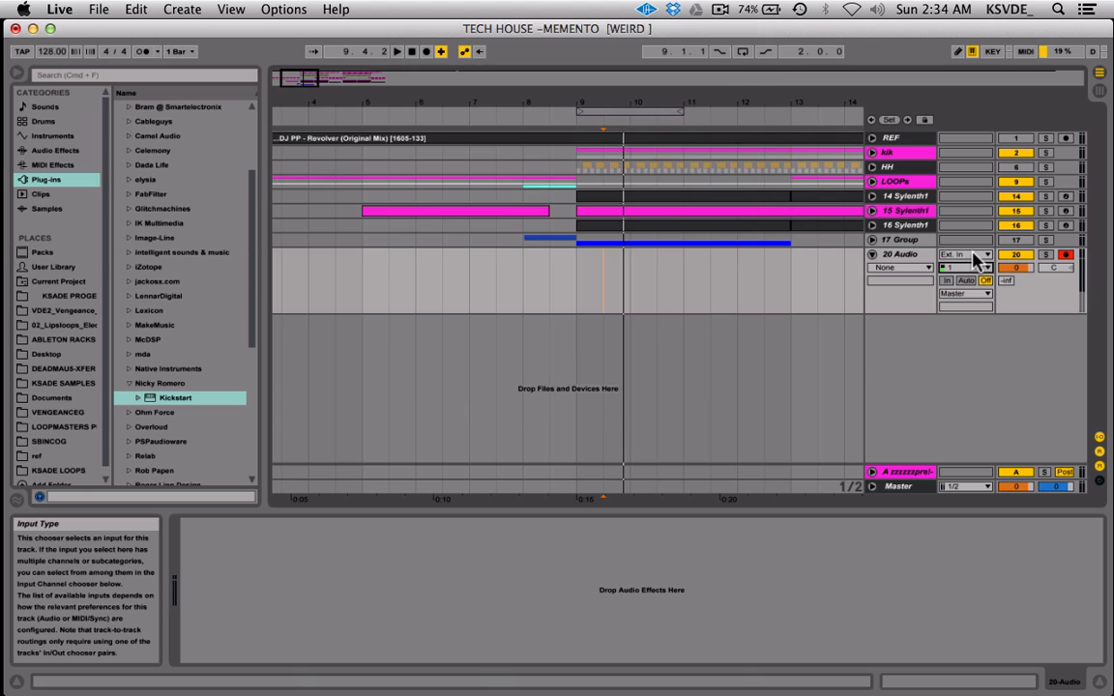
{"action": "left_click", "coordinate": [1017, 254]}
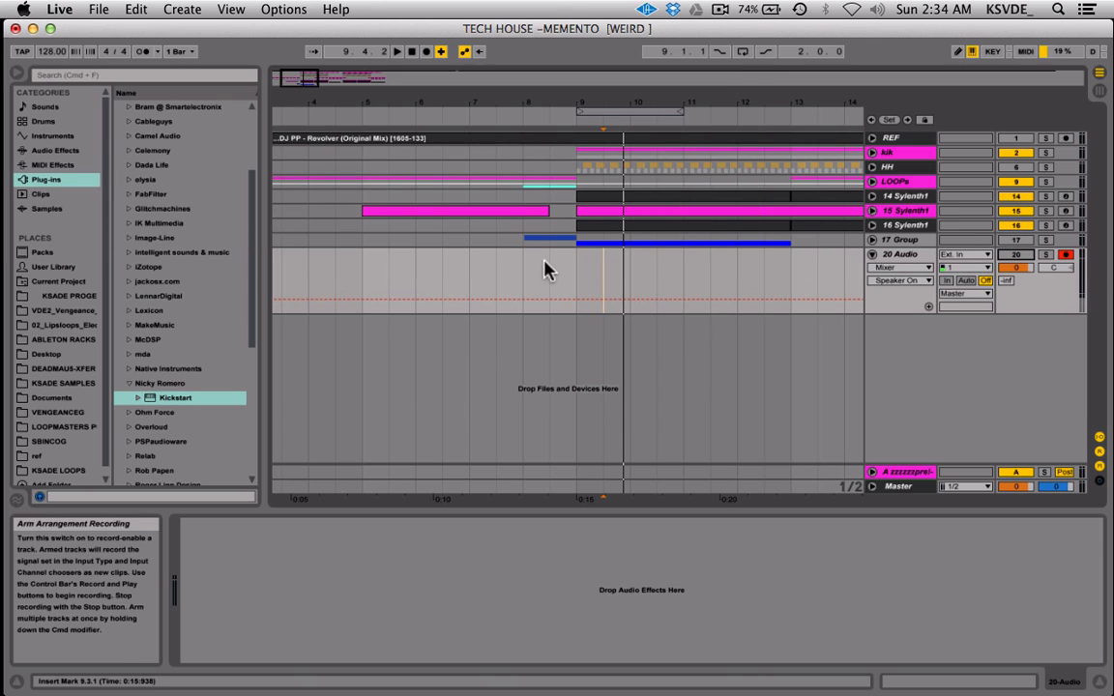
- Extend the loop region to four bars, from bar 9 to bar 13, and place the insert marker at bar 9
{"action": "left_click", "coordinate": [572, 280]}
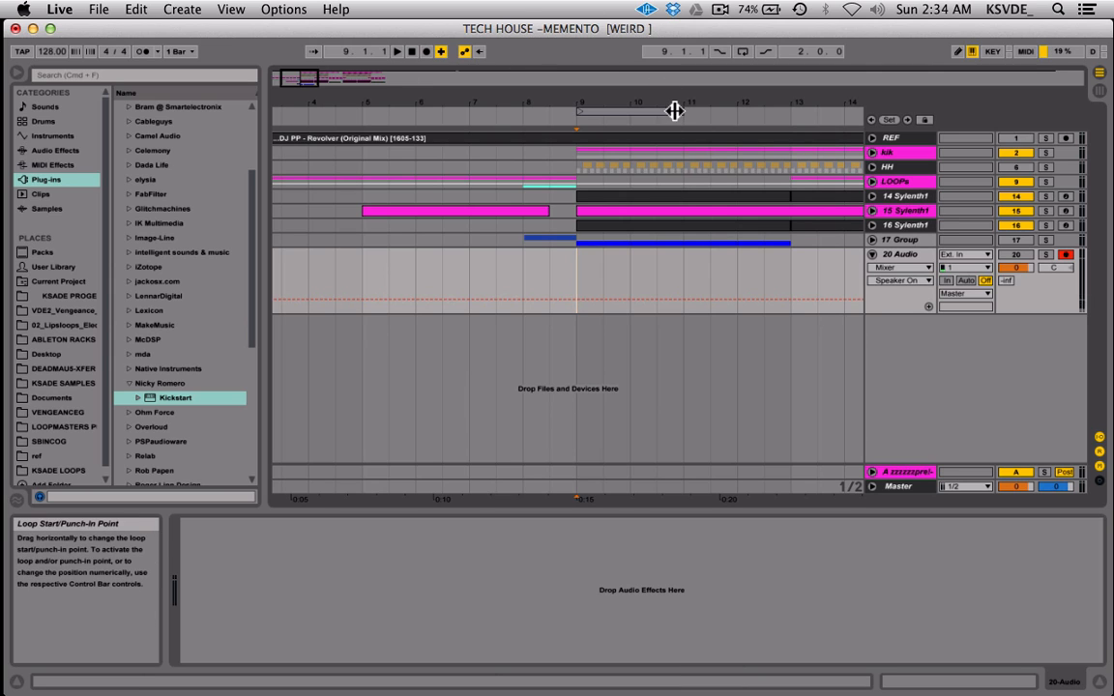
{"action": "left_click_drag", "start_coordinate": [682, 112], "coordinate": [796, 114]}
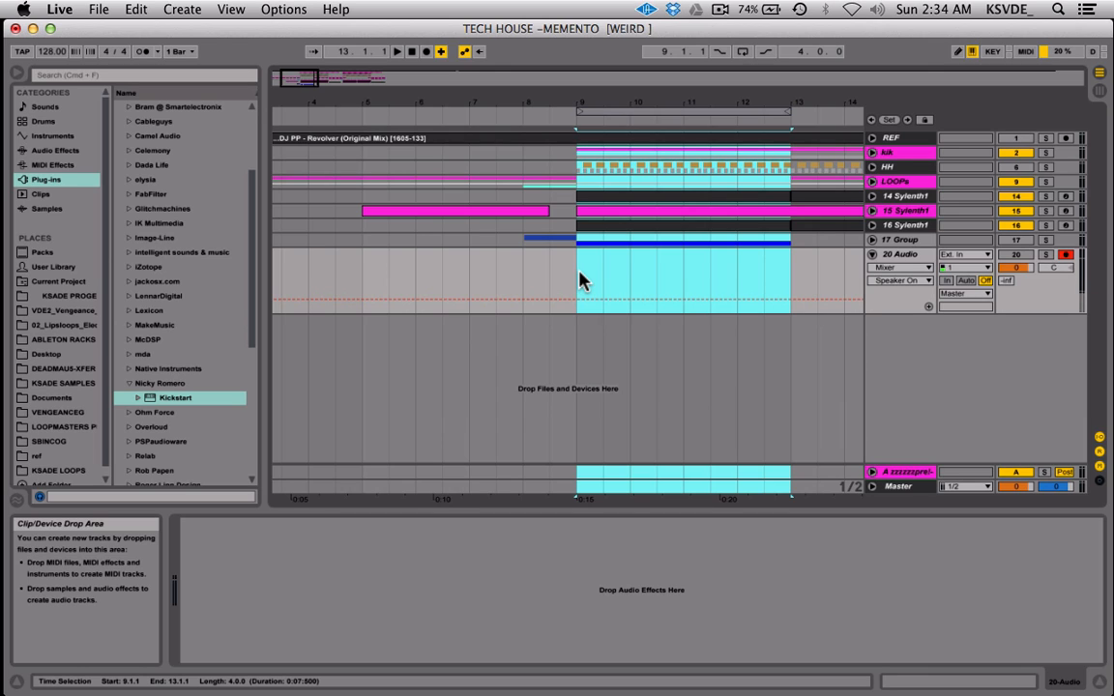
{"action": "left_click", "coordinate": [579, 276]}
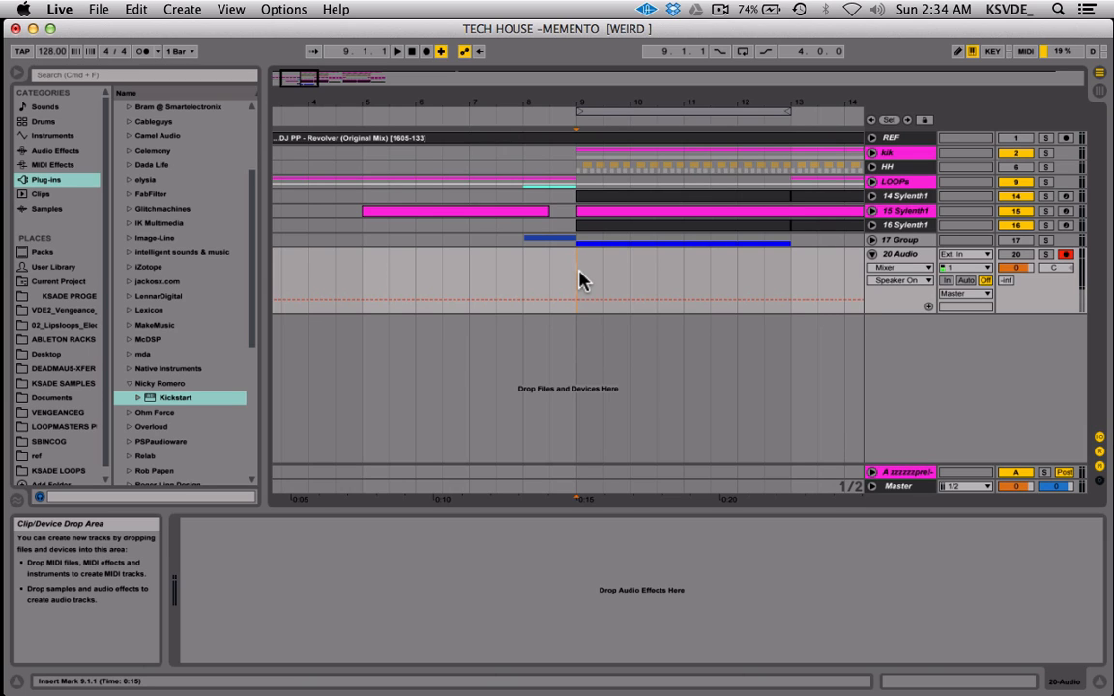
- Record an audio take onto the 20 Audio track from bar 9 until just past bar 13
{"action": "left_click", "coordinate": [427, 51]}
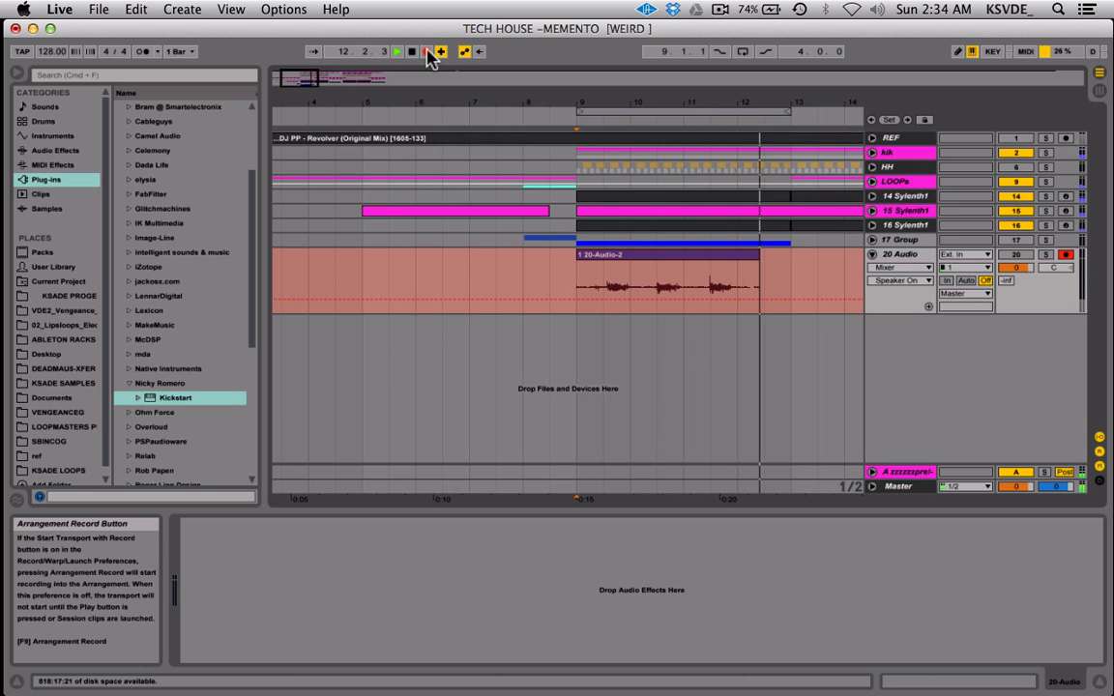
{"action": "left_click", "coordinate": [426, 51]}
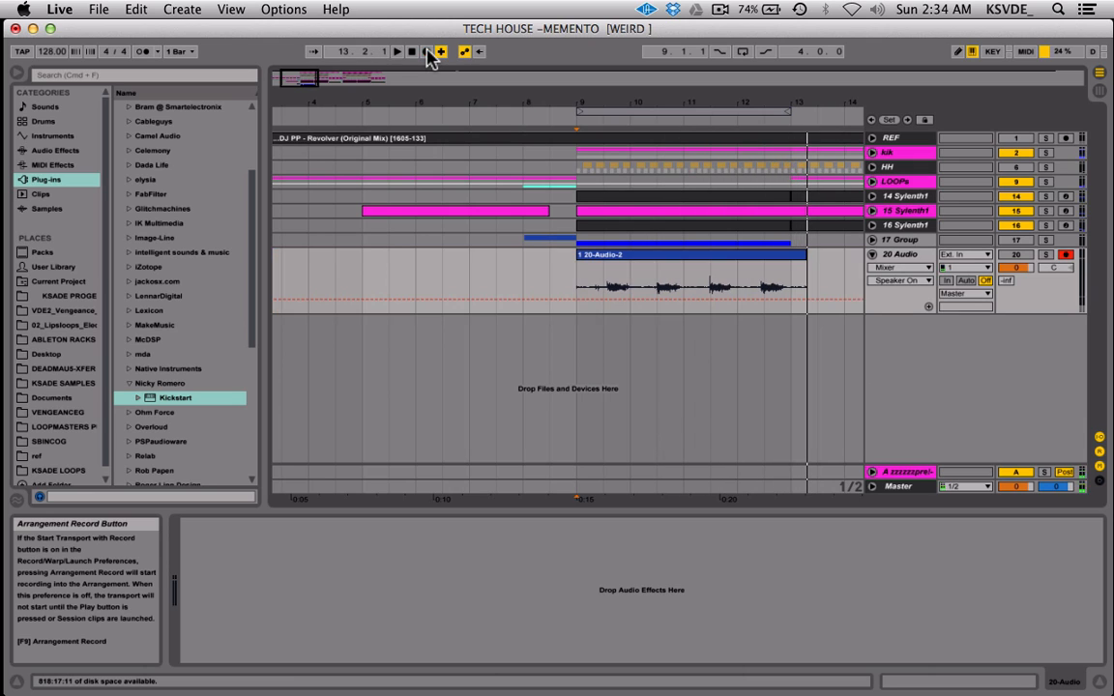
{"action": "key", "text": "space"}
- Delete the excess of the recorded clip after bar 13 and select the remaining four-bar clip
{"action": "left_click", "coordinate": [808, 257]}
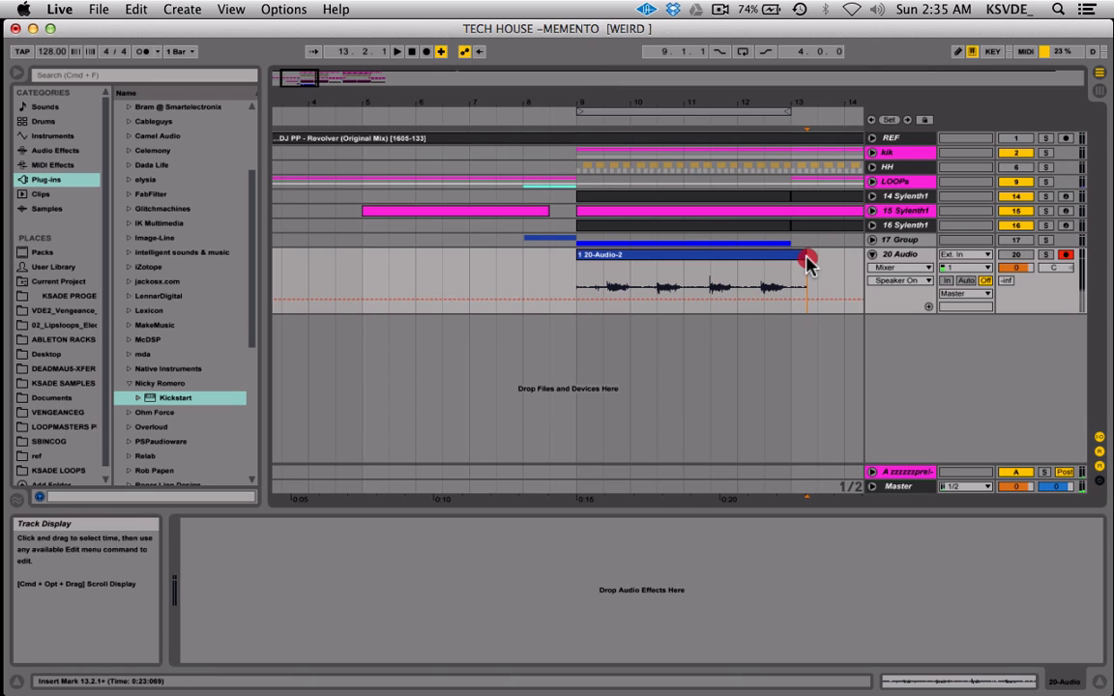
{"action": "left_click_drag", "start_coordinate": [809, 256], "coordinate": [797, 256]}
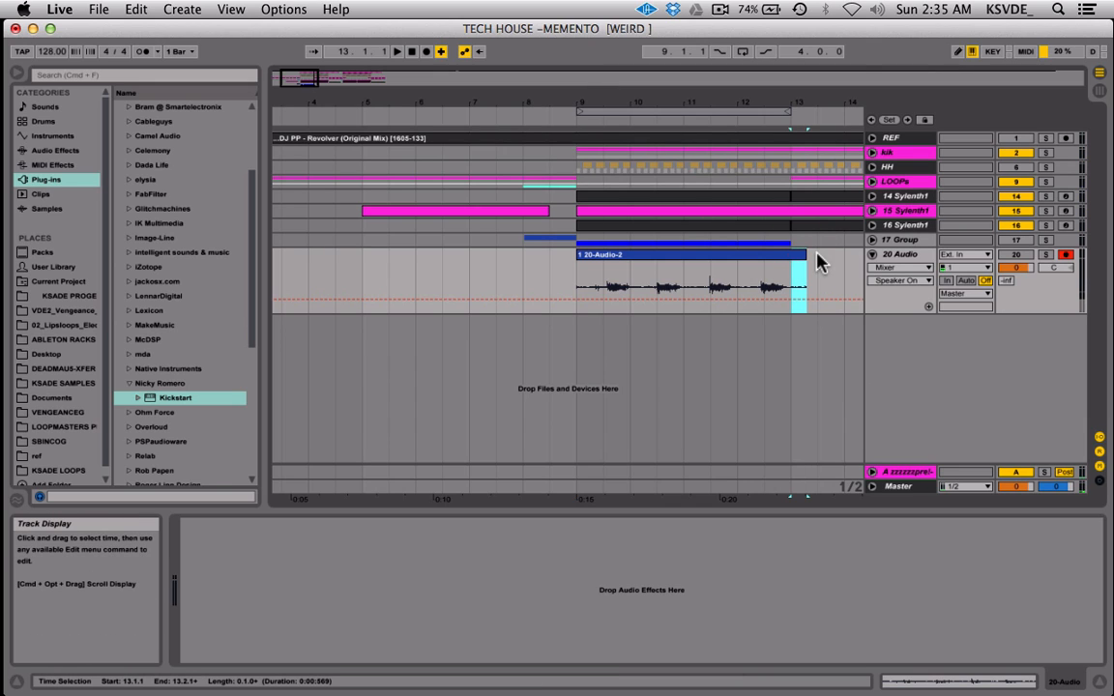
{"action": "left_click", "coordinate": [747, 254]}
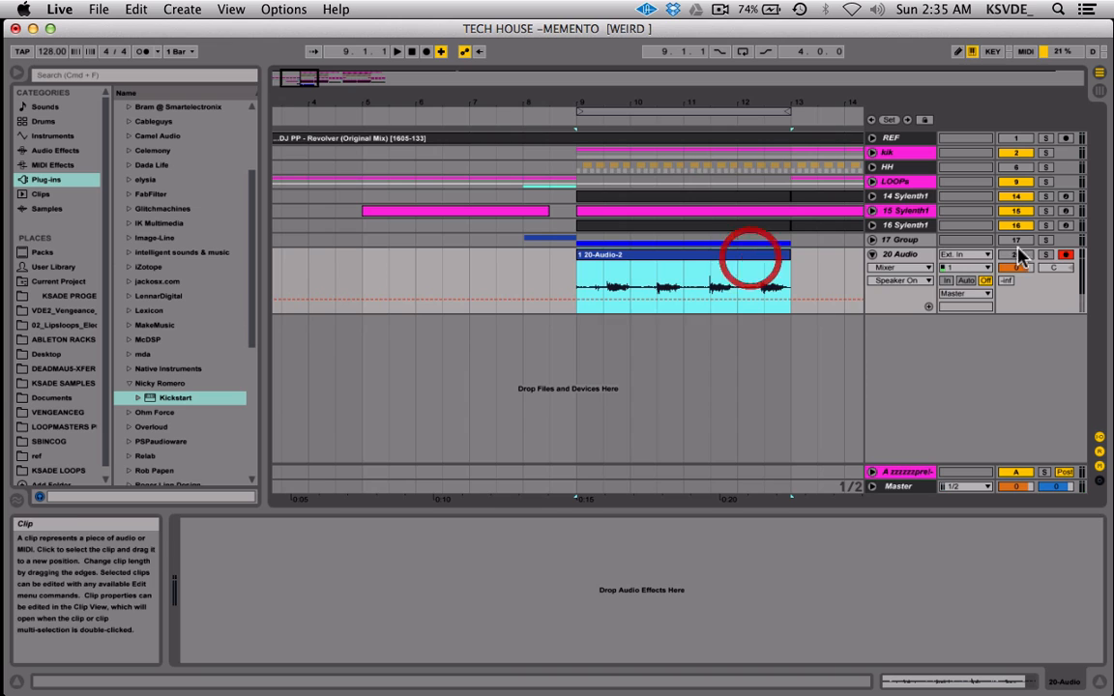
- Unmute and disarm the 20 Audio track and play back the recorded clip from bar 9
{"action": "key", "text": "space"}
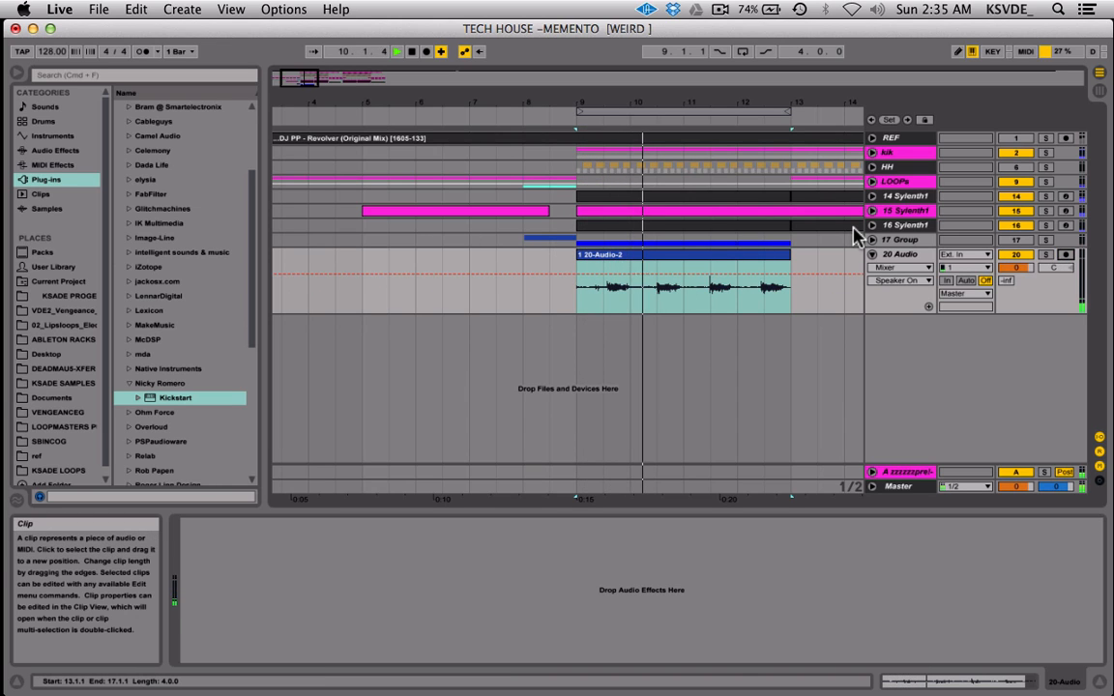
{"action": "left_click", "coordinate": [723, 253]}
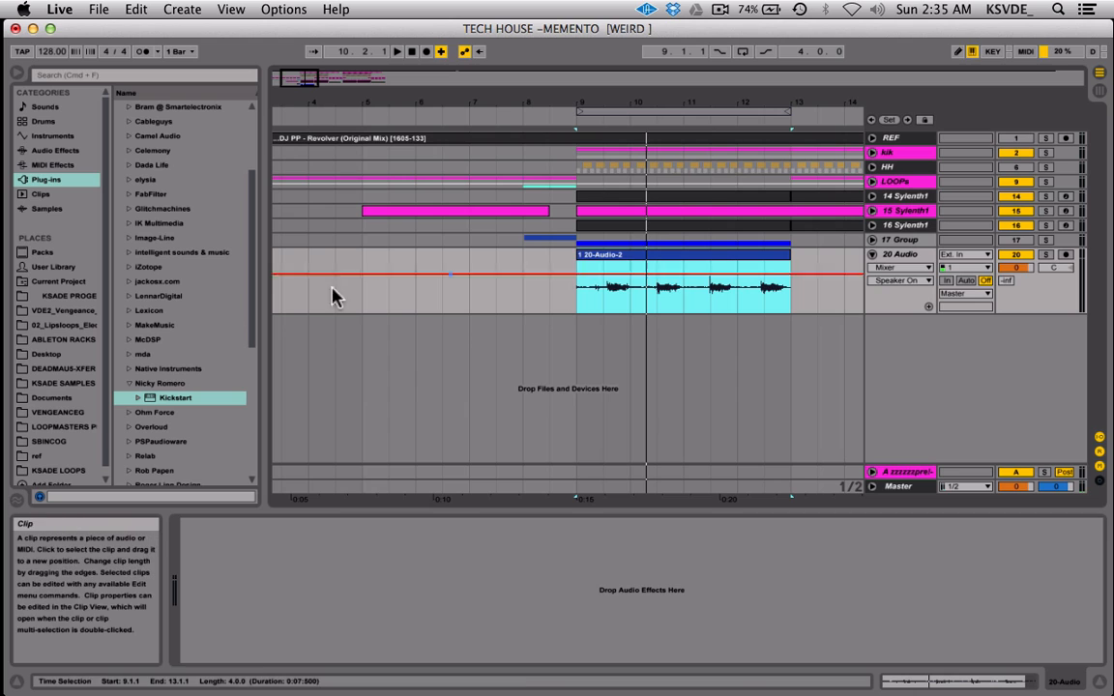
{"action": "left_click", "coordinate": [639, 257]}
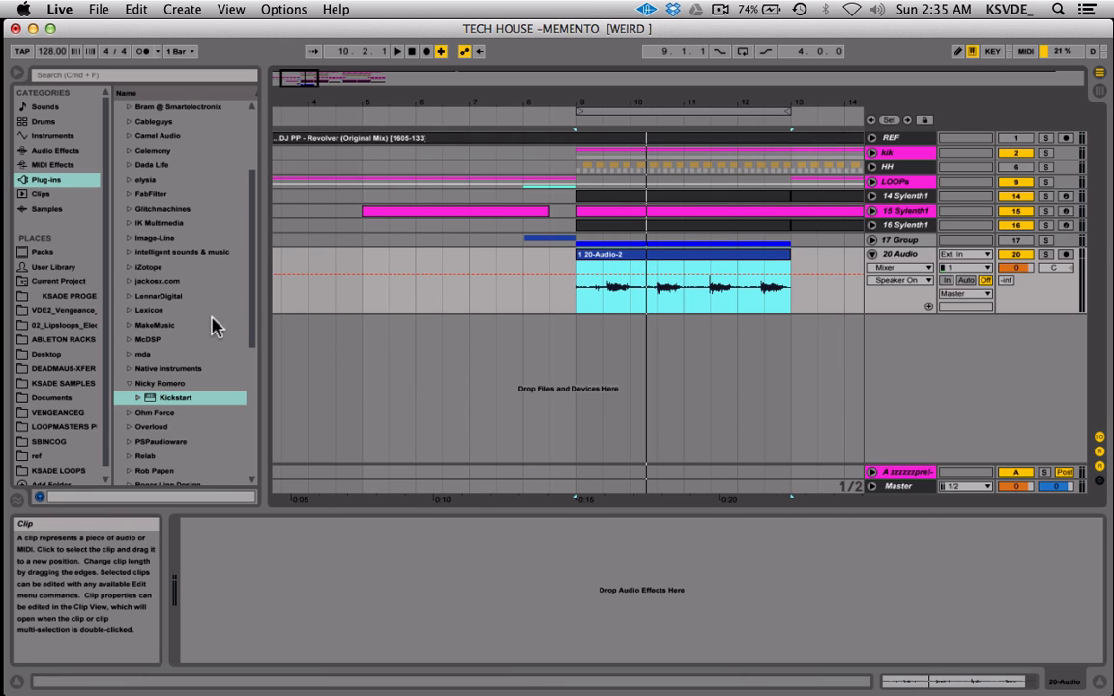
- Open the recorded clip's sample settings and transpose it by -10 semitones
{"action": "double_click", "coordinate": [654, 257]}
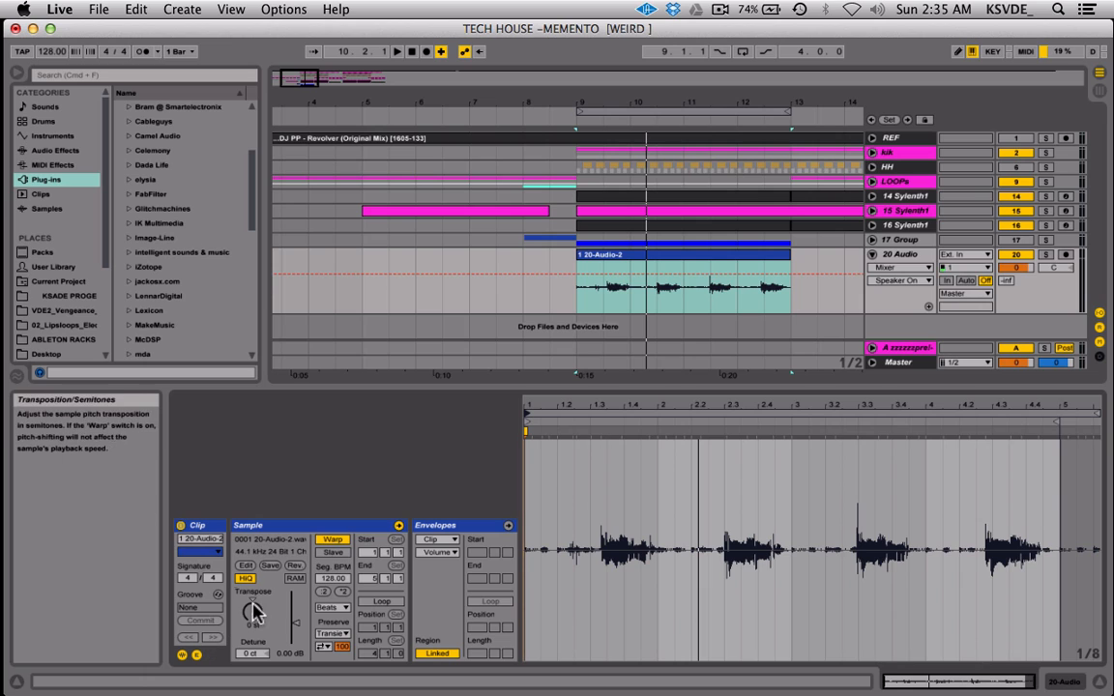
{"action": "left_click_drag", "start_coordinate": [252, 610], "coordinate": [252, 628]}
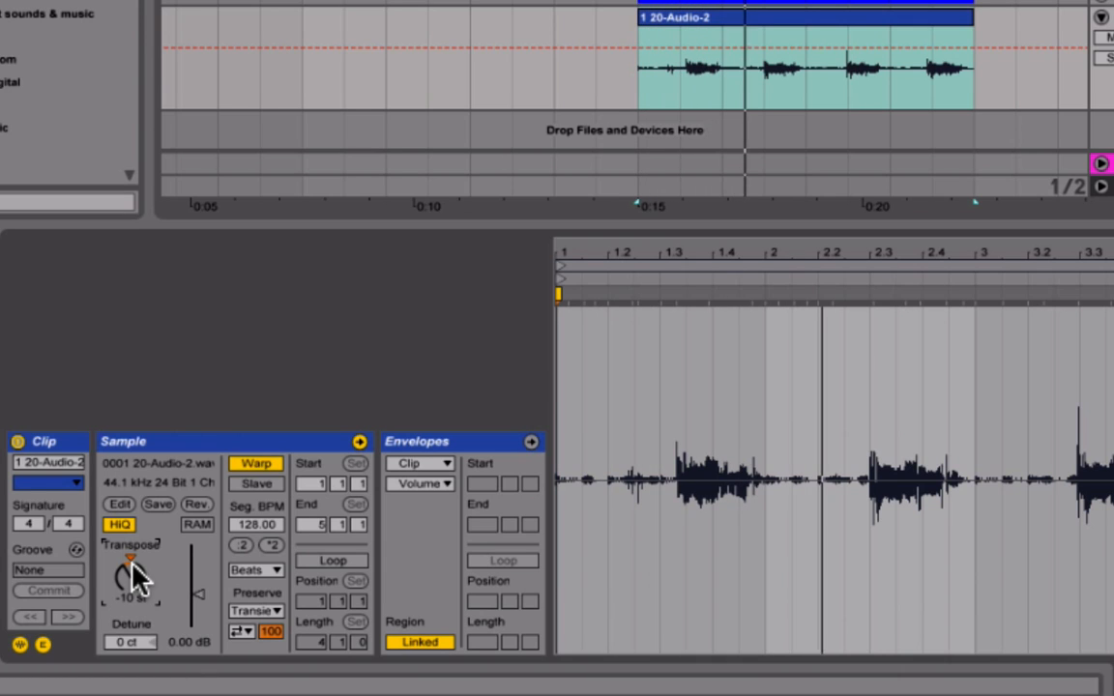
{"action": "mouse_move", "coordinate": [132, 578]}
{"action": "left_mouse_down"}
{"action": "mouse_move", "coordinate": [133, 599]}
{"action": "mouse_move", "coordinate": [133, 551]}
{"action": "mouse_move", "coordinate": [136, 594]}
{"action": "mouse_move", "coordinate": [135, 585]}
{"action": "left_mouse_up"}
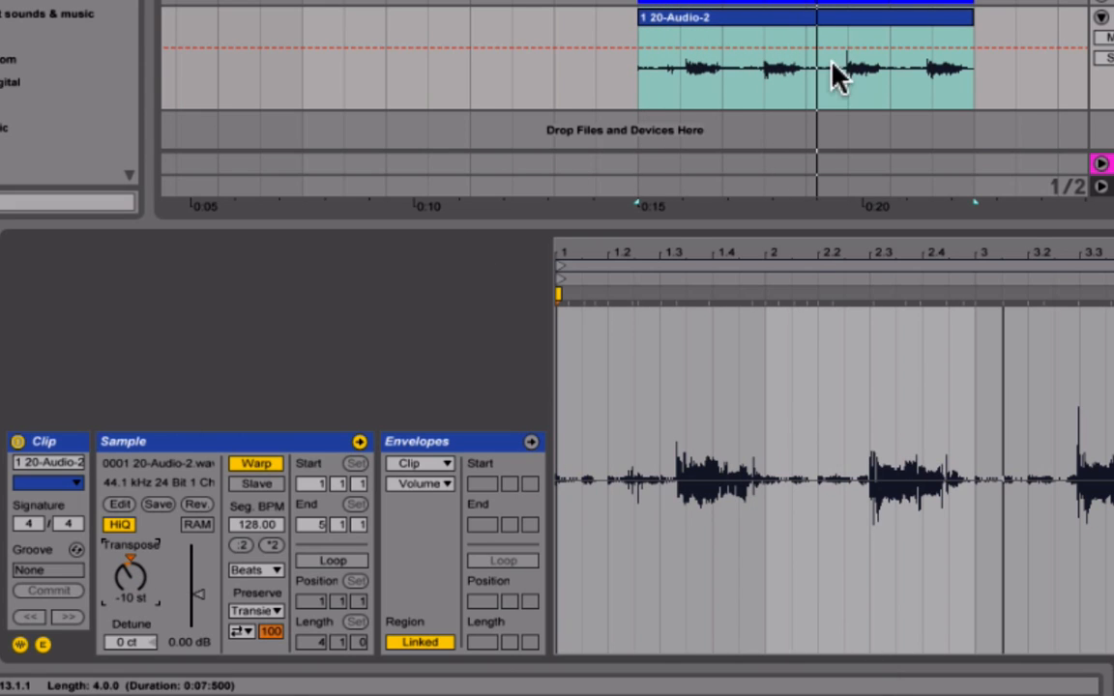
- Return to the 20 Audio track's device view and consolidate the transposed four-bar clip
{"action": "left_click", "coordinate": [785, 27]}
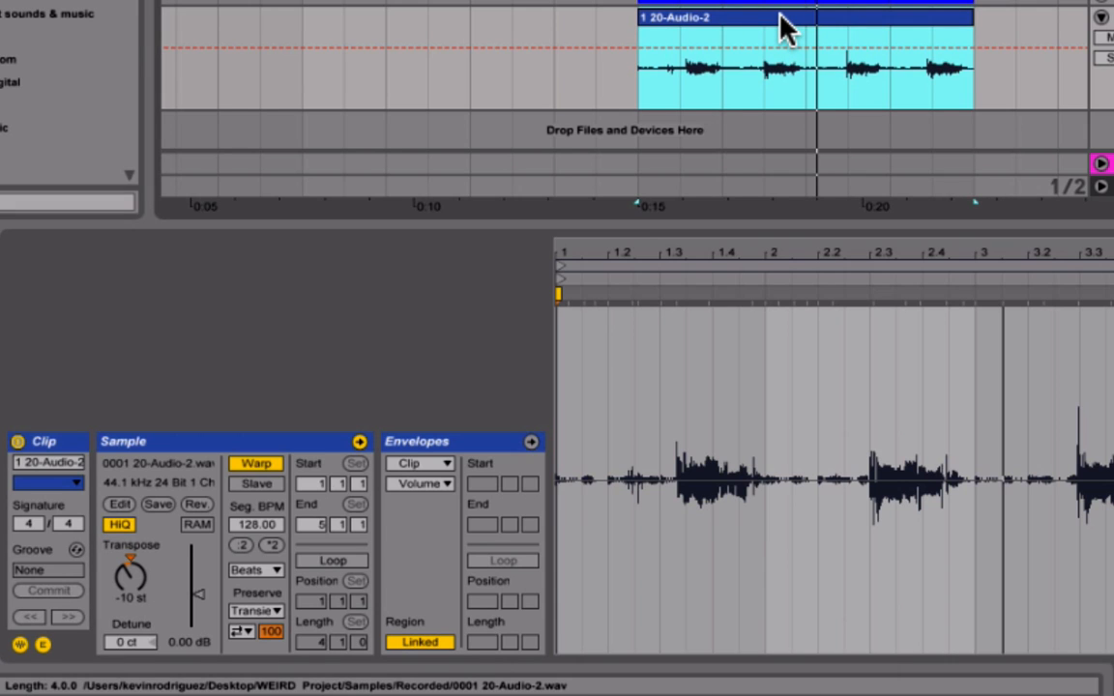
{"action": "key", "text": "shift+Tab"}
{"action": "left_click", "coordinate": [785, 29]}
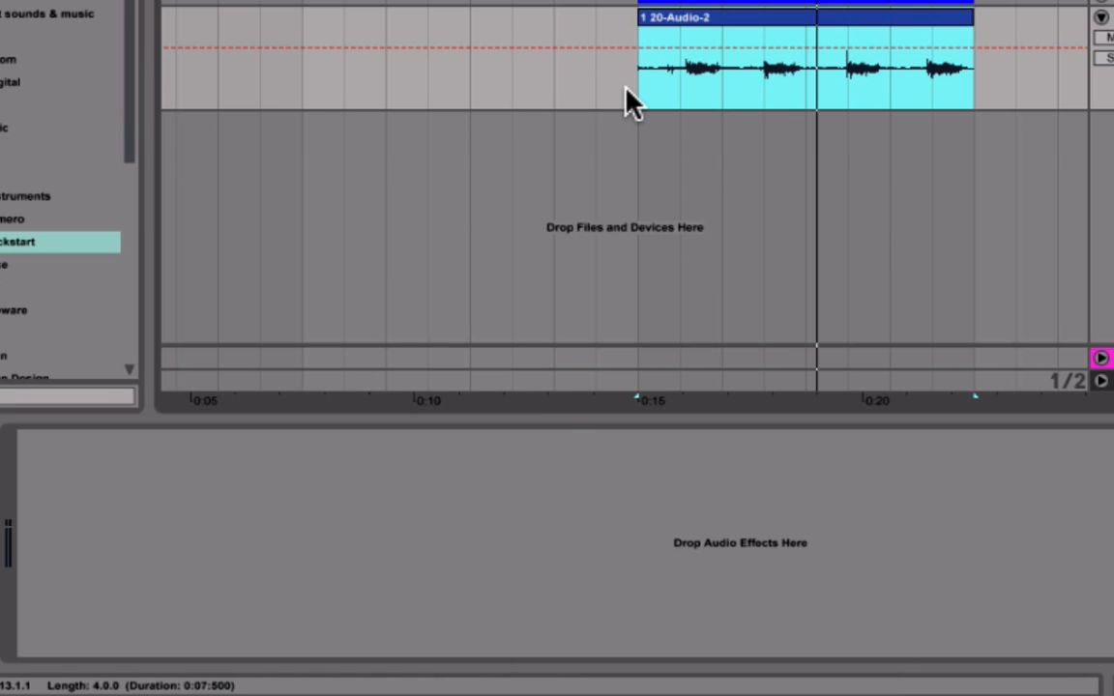
{"action": "key", "text": "shift+Tab"}
{"action": "key", "text": "shift+Tab"}
{"action": "key", "text": "shift+Tab"}
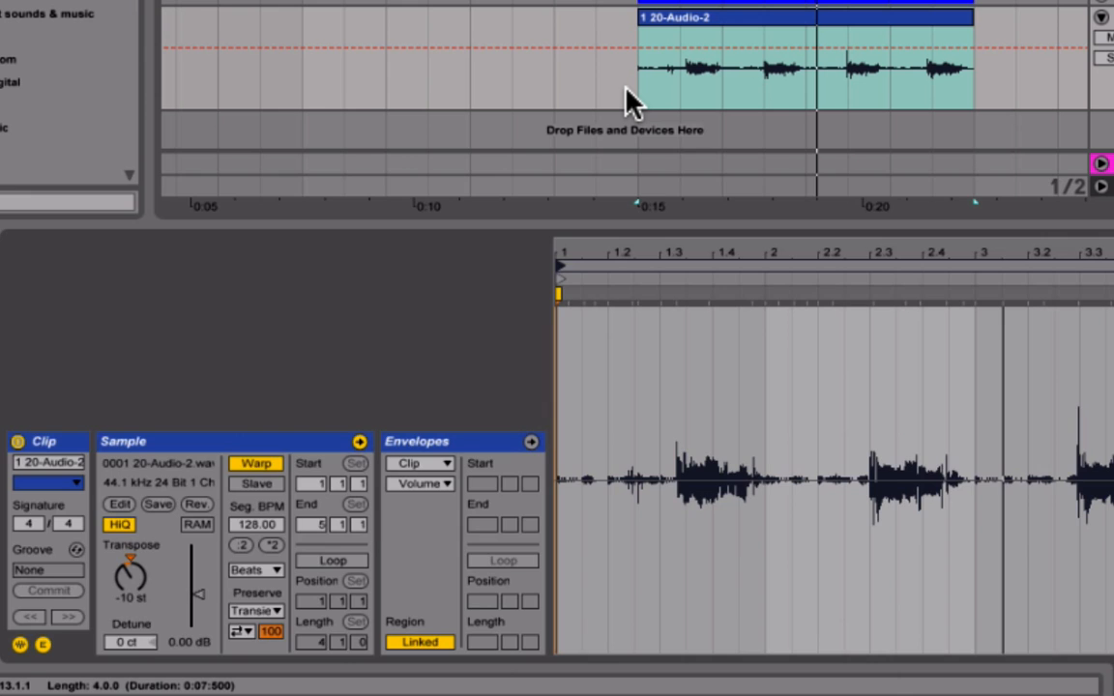
{"action": "key", "text": "shift+Tab"}
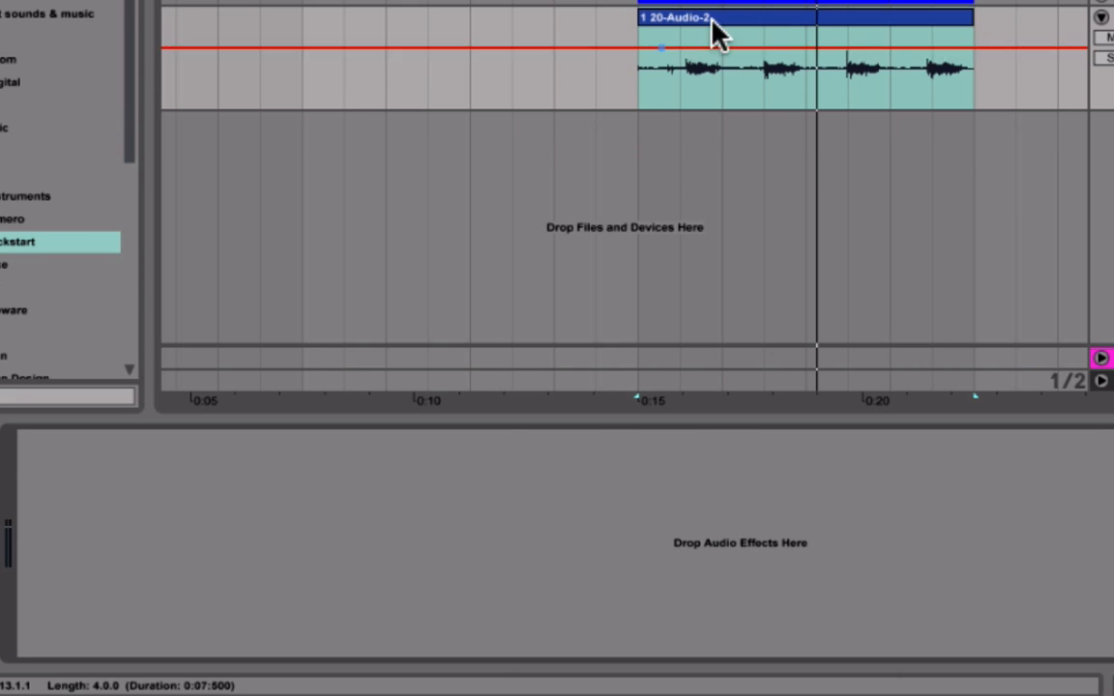
{"action": "left_click", "coordinate": [763, 27]}
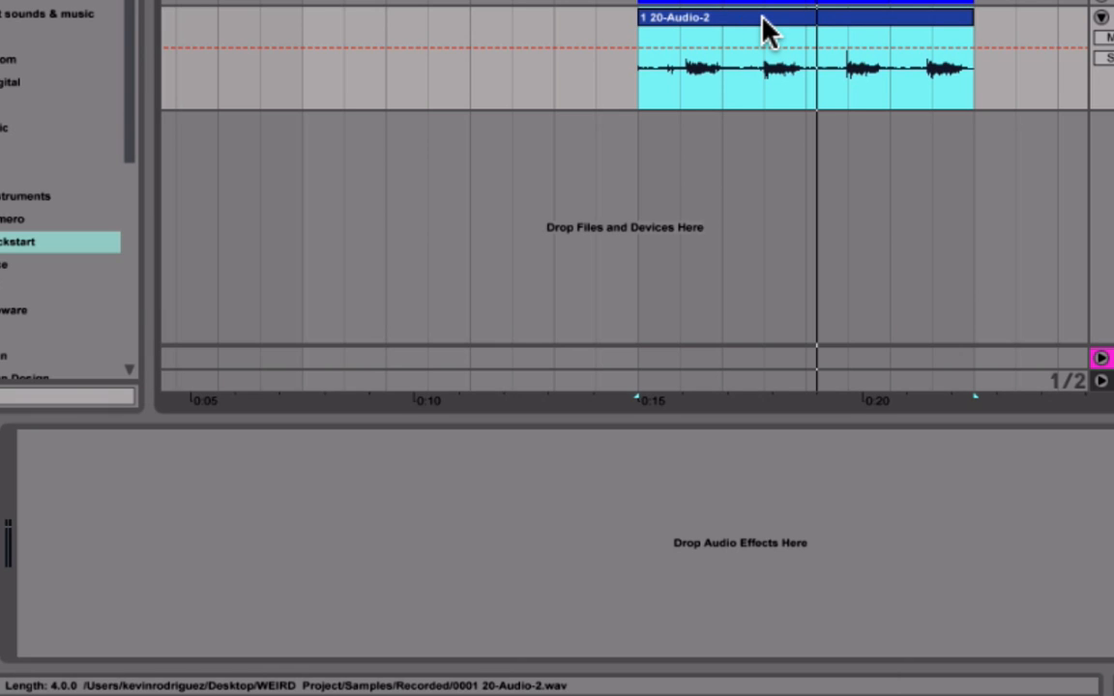
{"action": "key", "text": "super+j"}
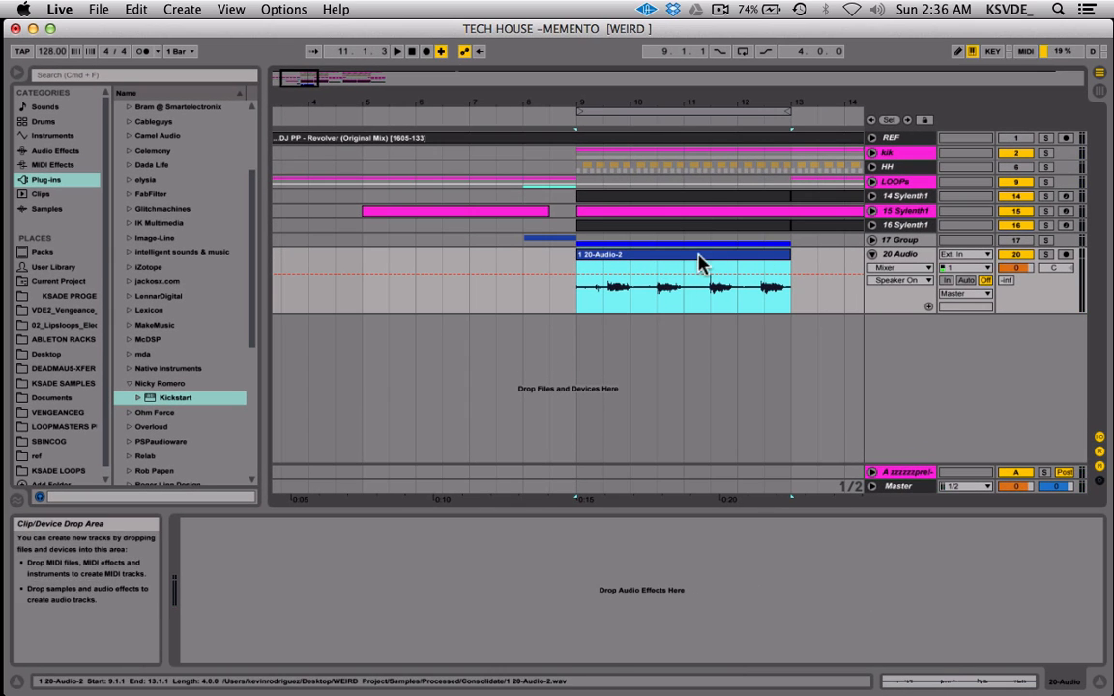
- Split the consolidated clip at bars 10, 11 and 12 into four one-bar clips
{"action": "left_click", "coordinate": [907, 255]}
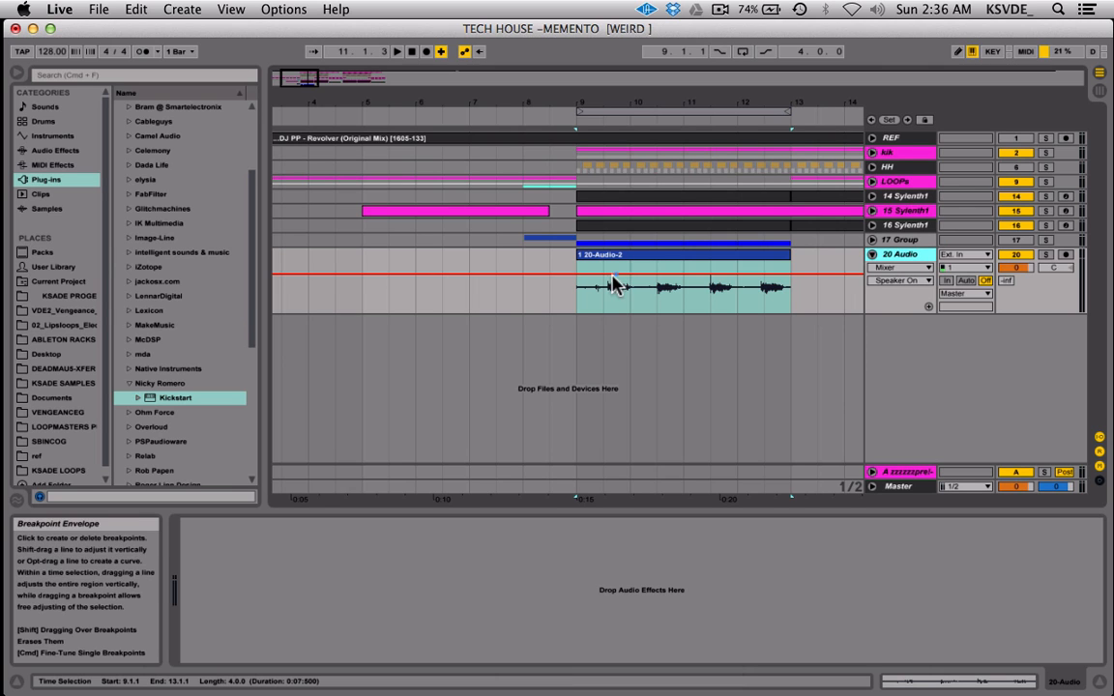
{"action": "left_click_drag", "start_coordinate": [637, 306], "coordinate": [581, 306]}
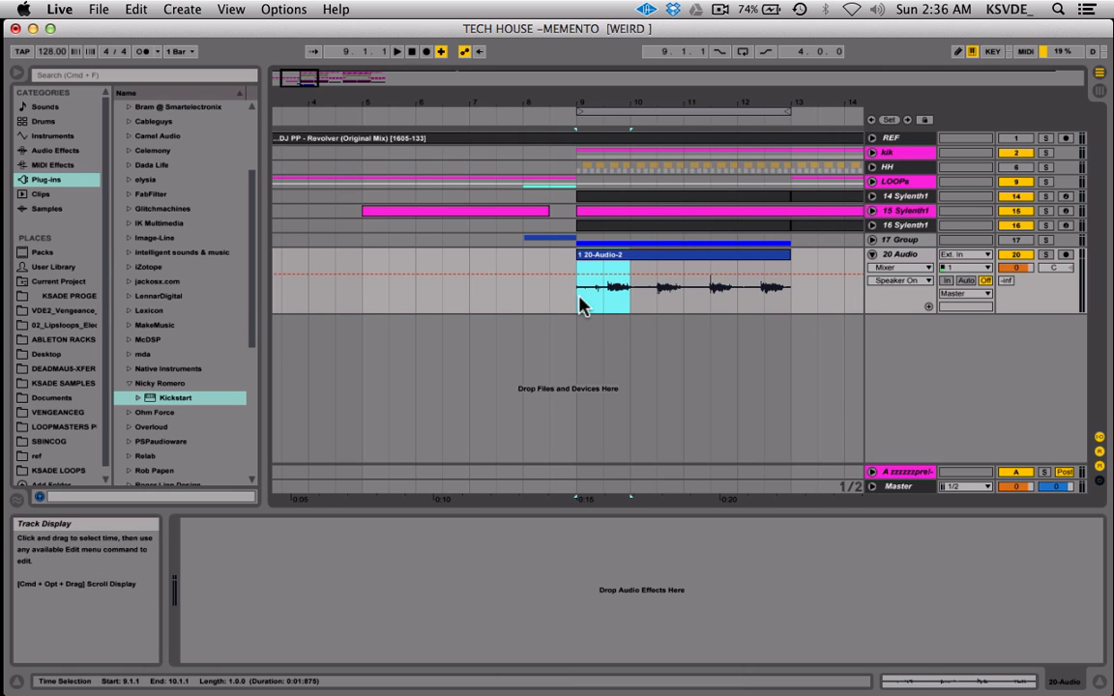
{"action": "key", "text": "super+e"}
{"action": "left_click_drag", "start_coordinate": [681, 293], "coordinate": [632, 294]}
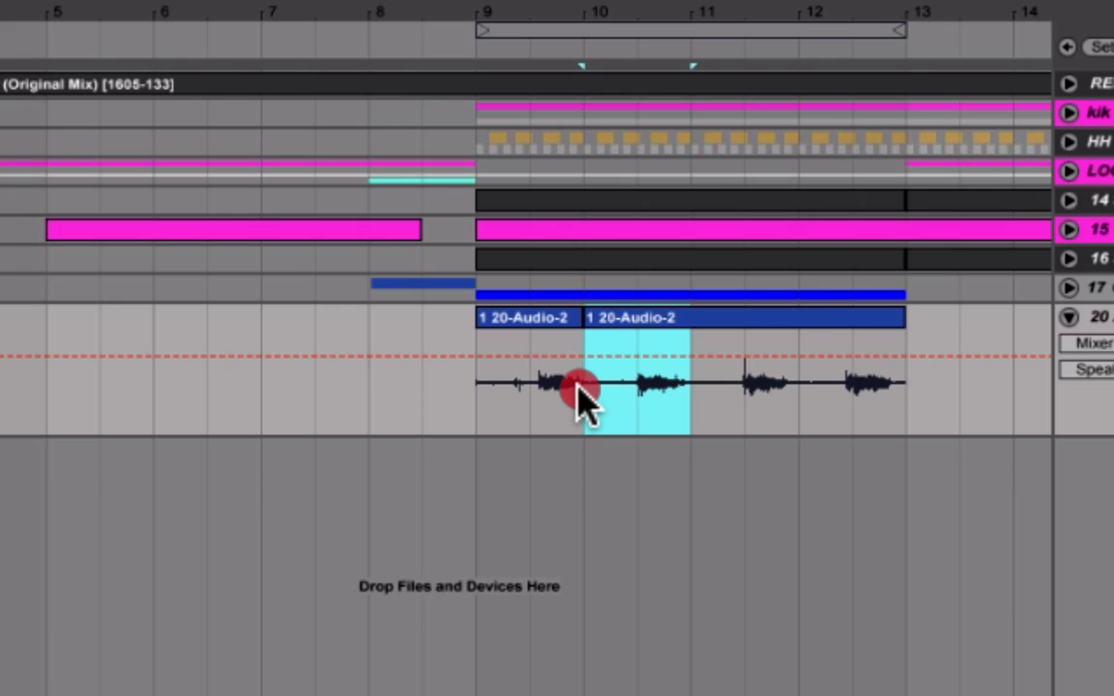
{"action": "key", "text": "super+e"}
{"action": "left_click", "coordinate": [796, 397]}
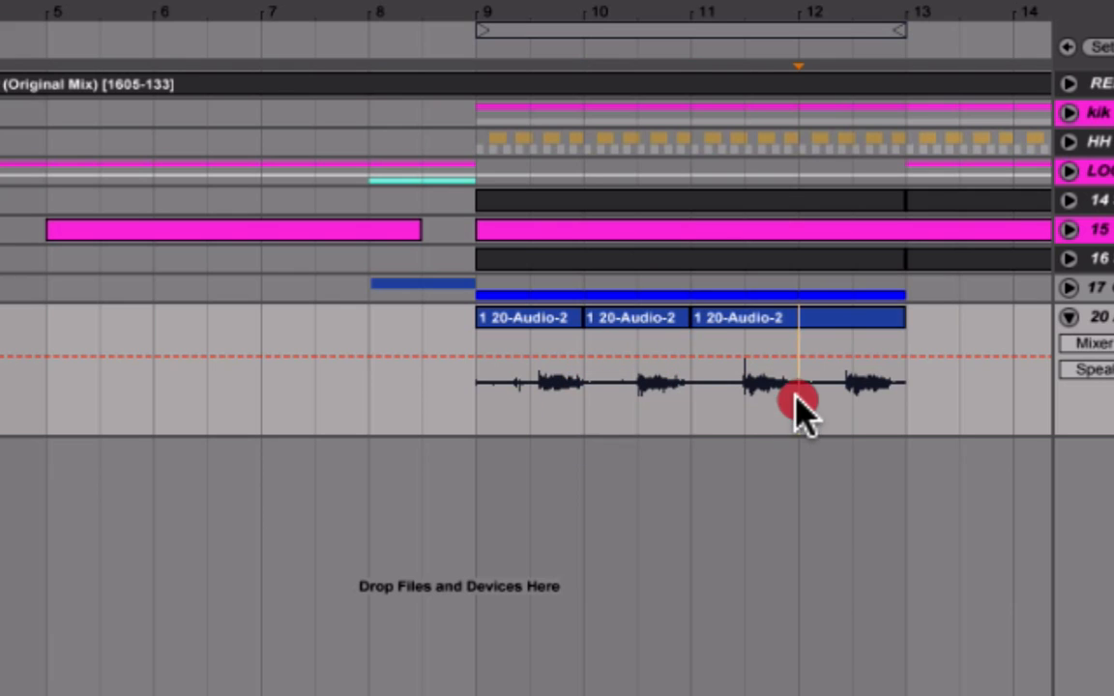
{"action": "left_click_drag", "start_coordinate": [796, 397], "coordinate": [707, 398]}
{"action": "key", "text": "super+e"}
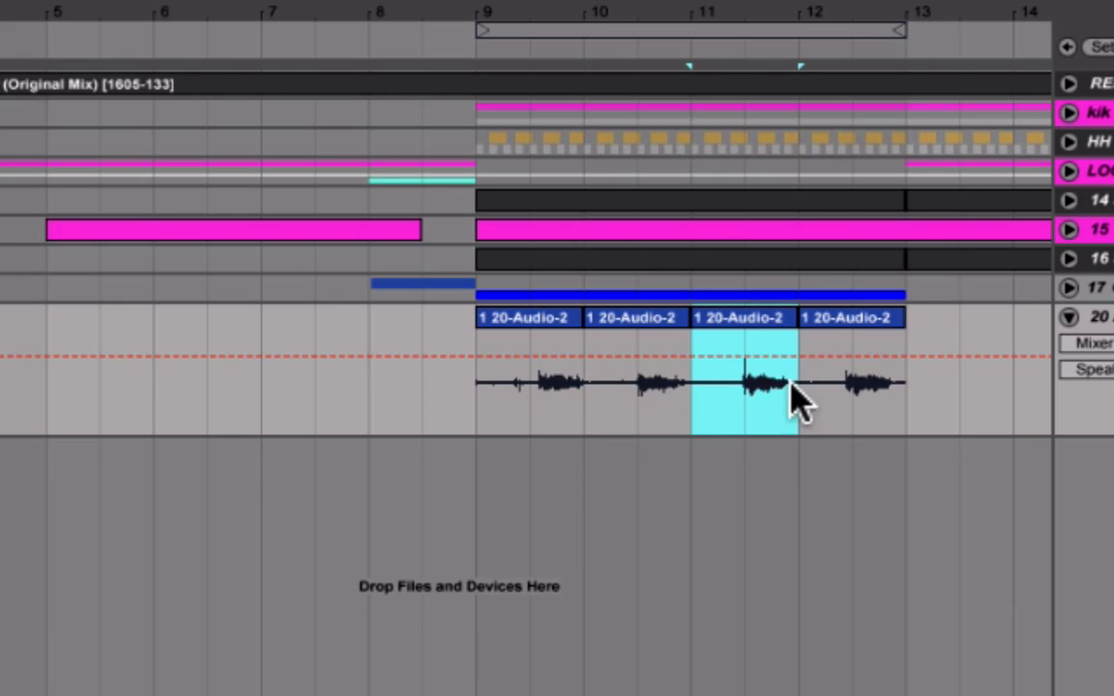
- Add three new audio tracks below the 20 Audio track
{"action": "left_click", "coordinate": [1107, 317]}
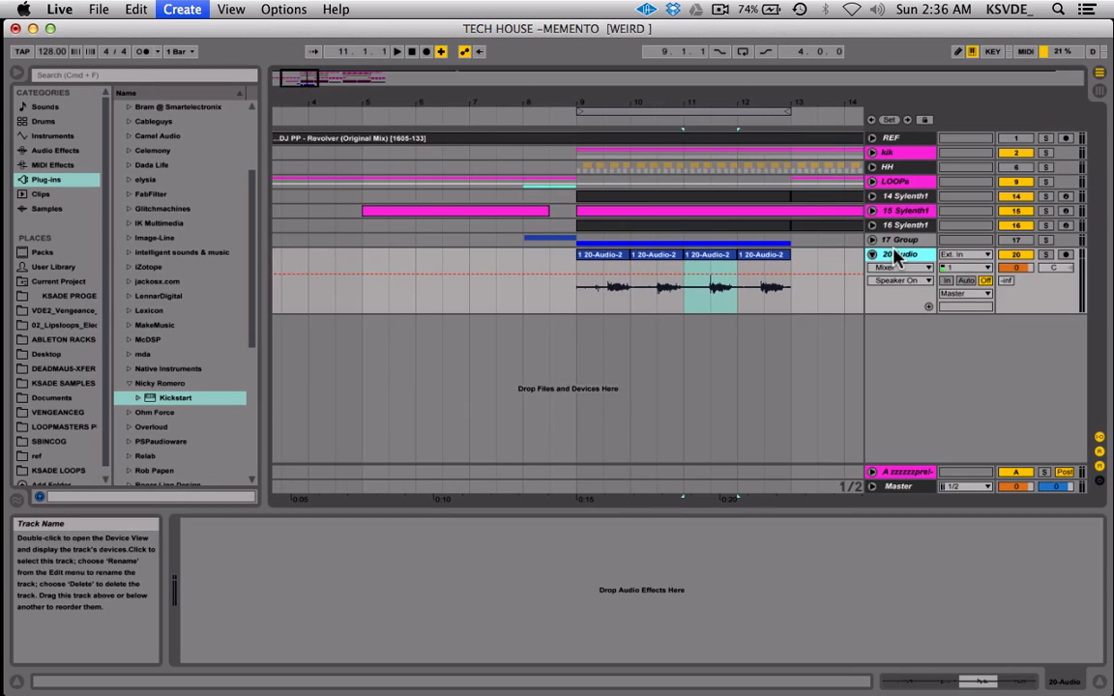
{"action": "key", "text": "super+t"}
{"action": "key", "text": "super+t"}
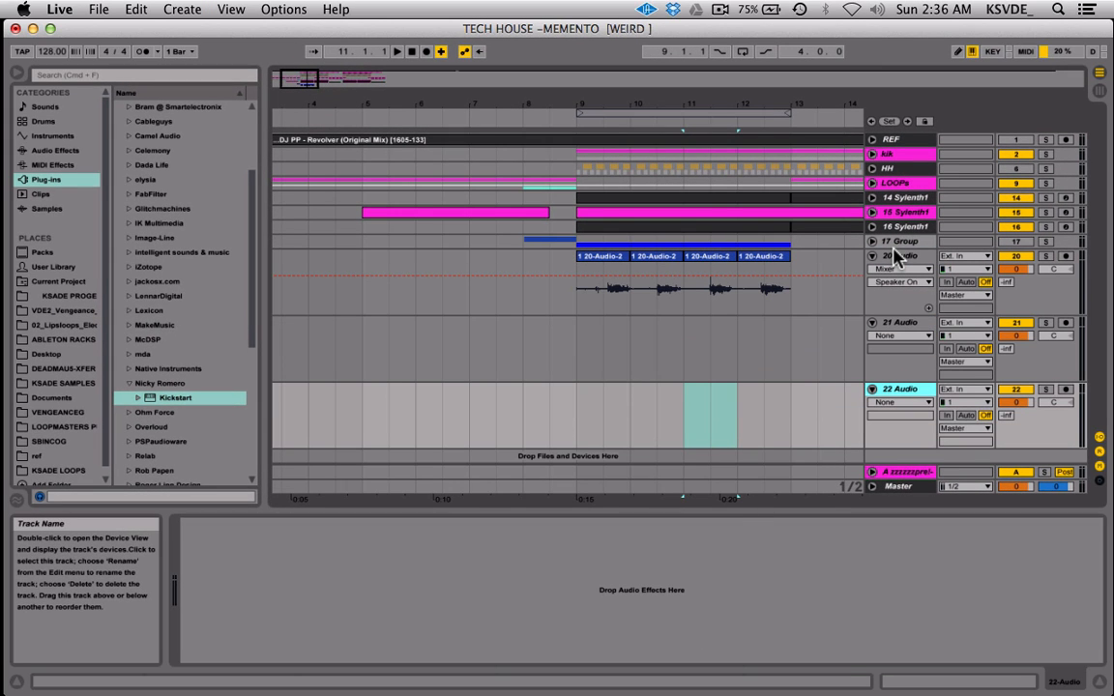
{"action": "key", "text": "super+t"}
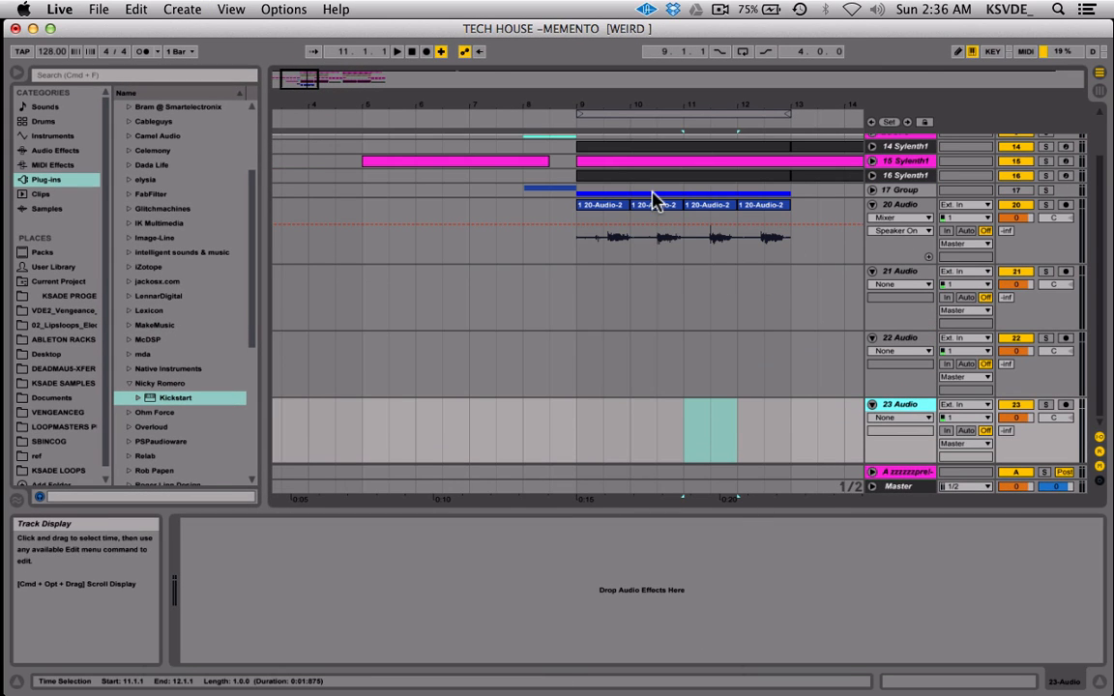
- Stack the four one-bar clips at bar 9 by moving the second, third and fourth clips onto tracks 21, 22 and 23
{"action": "left_click_drag", "start_coordinate": [659, 205], "coordinate": [599, 301]}
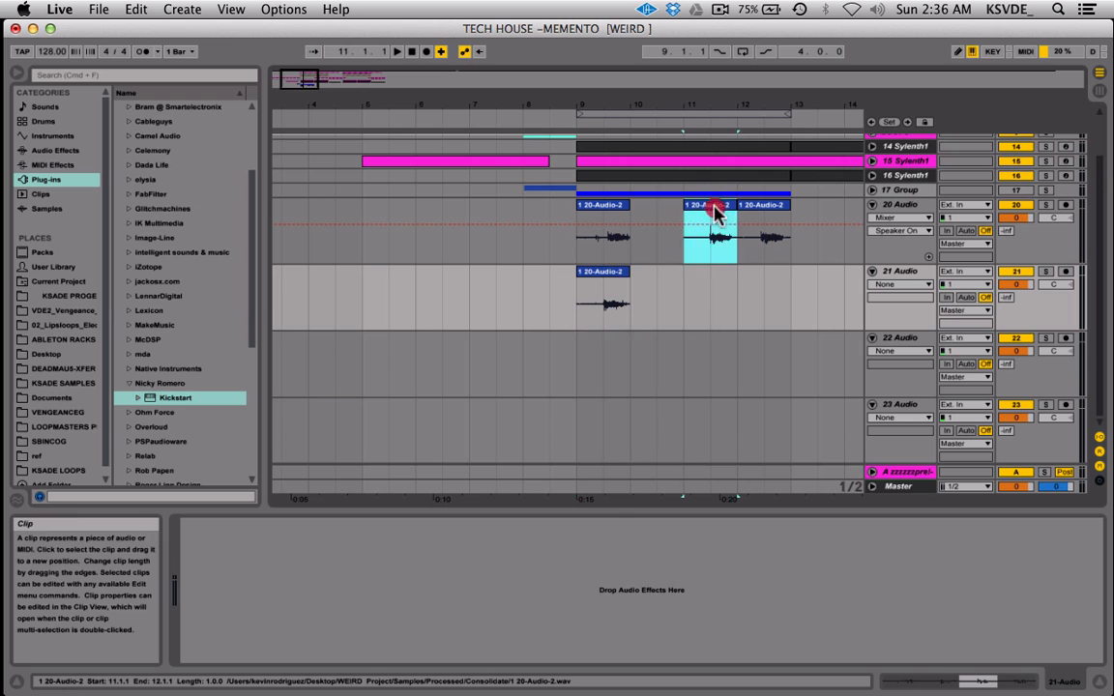
{"action": "left_click_drag", "start_coordinate": [715, 218], "coordinate": [606, 361]}
{"action": "left_click_drag", "start_coordinate": [739, 240], "coordinate": [601, 442]}
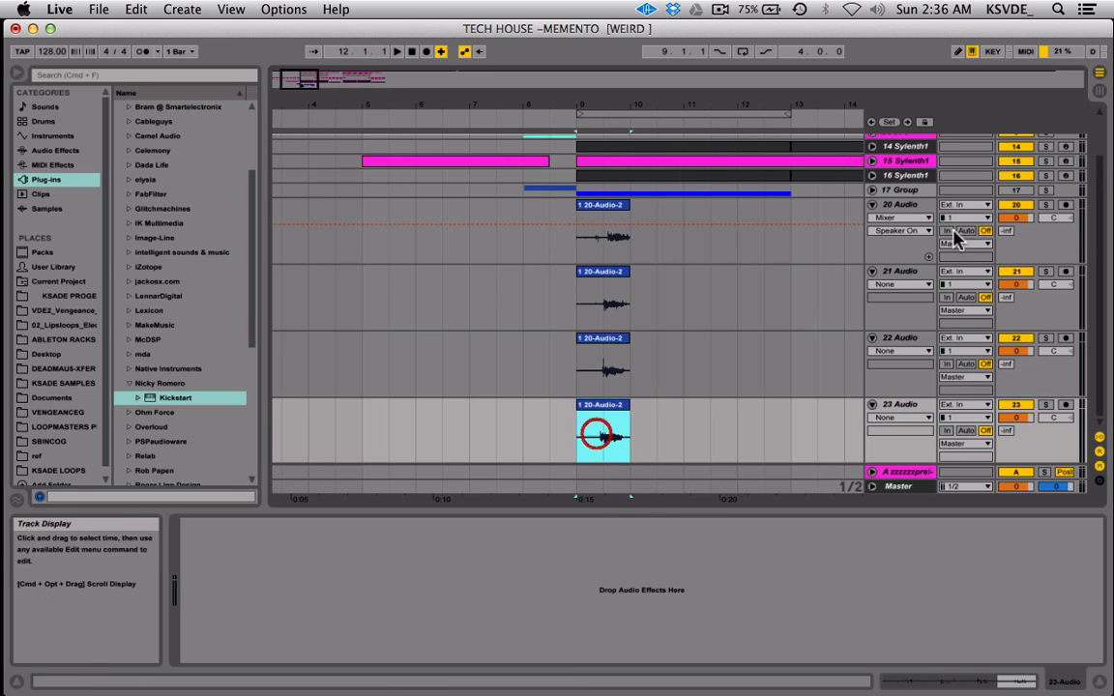
- Group the four audio tracks 20 Audio to 23 Audio
{"action": "left_click", "coordinate": [909, 207]}
{"action": "left_click", "coordinate": [900, 405], "text": "shift"}
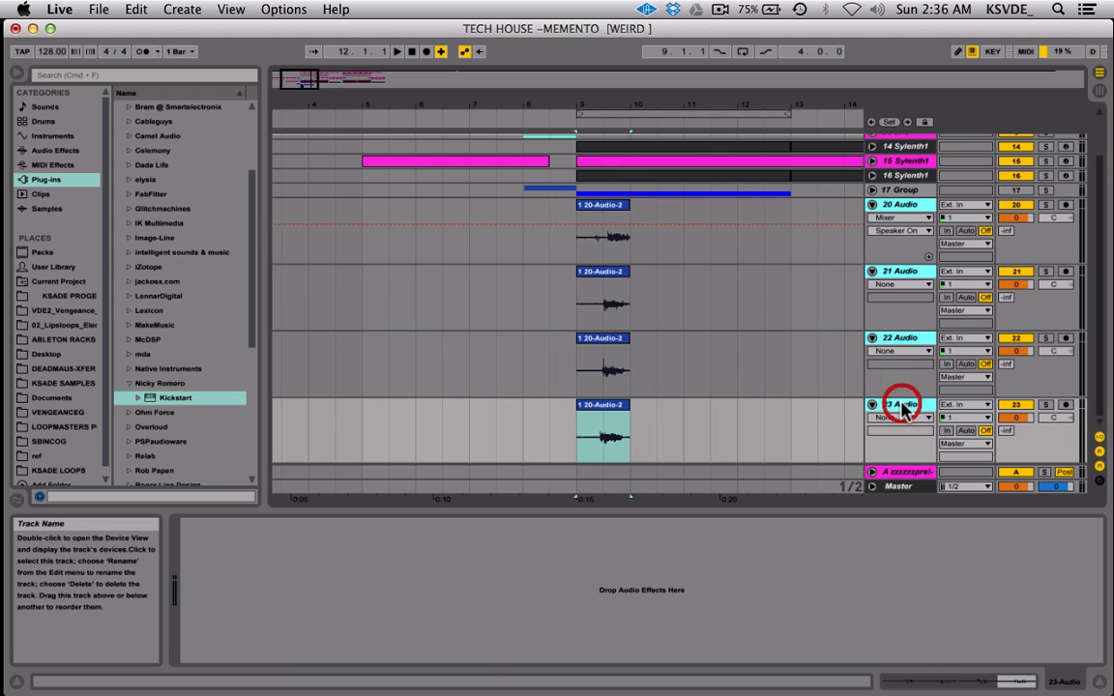
{"action": "key", "text": "super+g"}
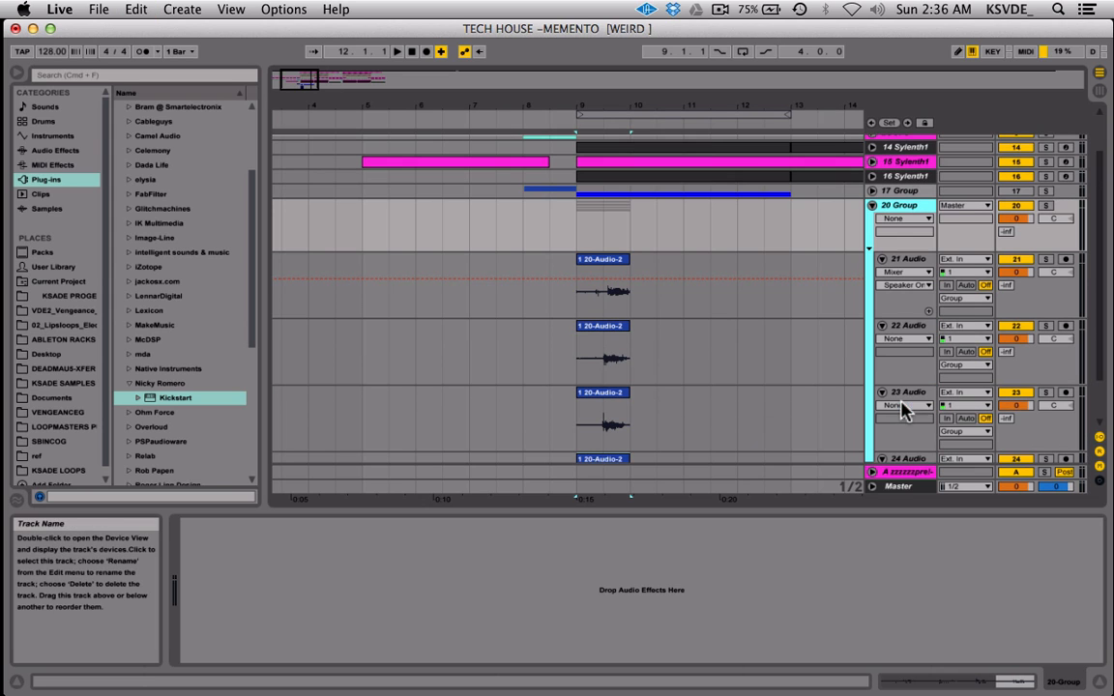
- Solo the 20 Group and play its stacked clips from bar 9
{"action": "scroll", "coordinate": [603, 430], "scroll_direction": "down", "scroll_amount": 3}
{"action": "double_click", "coordinate": [604, 430]}
{"action": "scroll", "coordinate": [801, 284], "scroll_direction": "up", "scroll_amount": 4}
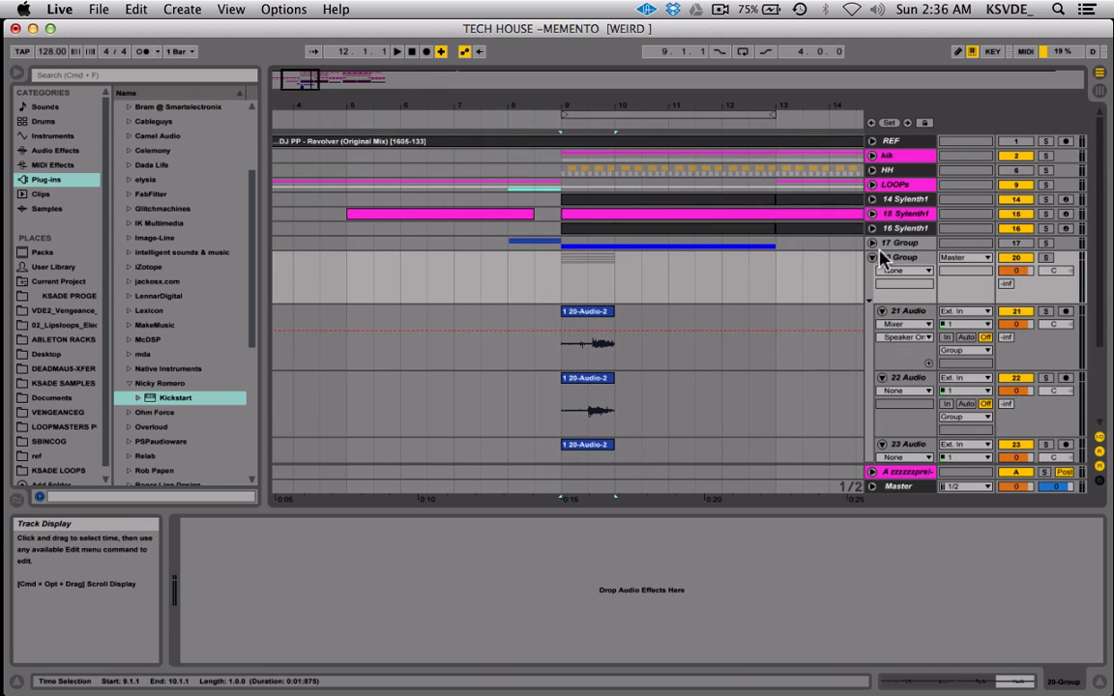
{"action": "left_click", "coordinate": [1046, 257]}
{"action": "key", "text": "space"}
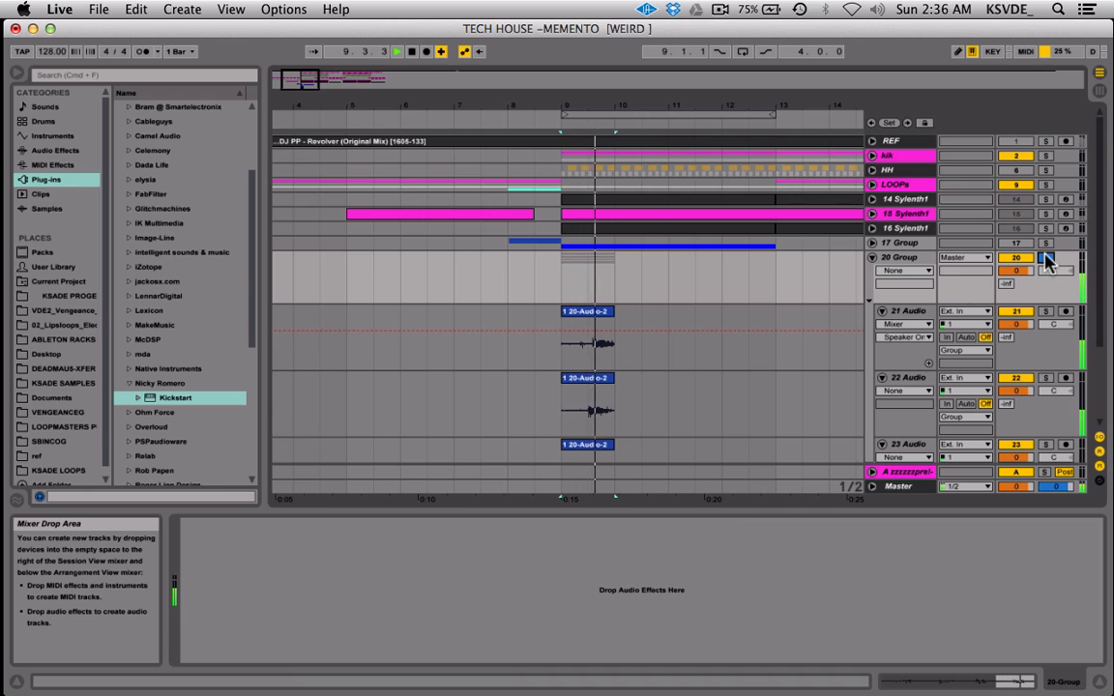
- Delete the first half bar, 9.1.1 to 9.3.1, from all four stacked clips in the group
{"action": "scroll", "coordinate": [716, 312], "scroll_direction": "down", "scroll_amount": 3}
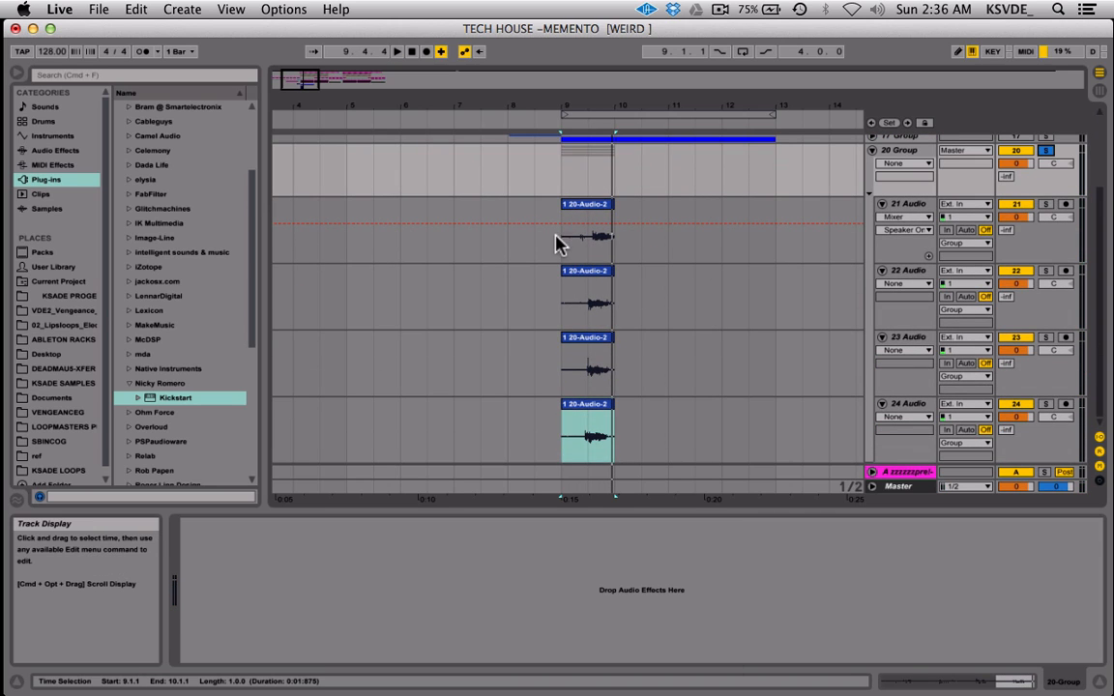
{"action": "left_click_drag", "start_coordinate": [557, 242], "coordinate": [580, 410]}
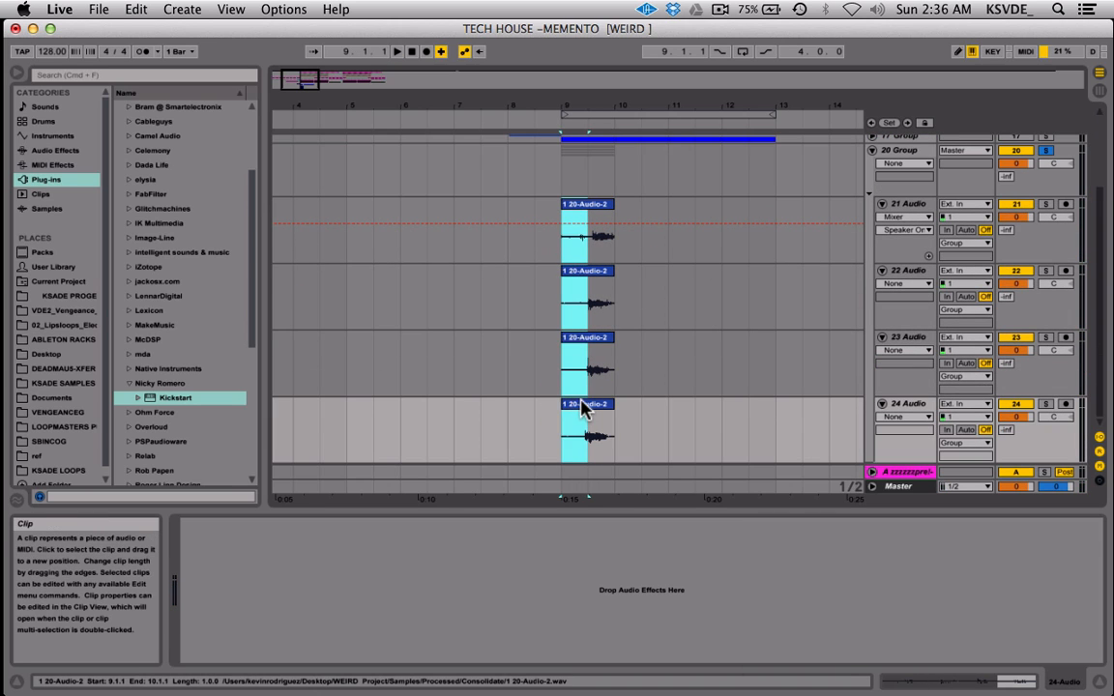
{"action": "key", "text": "Delete"}
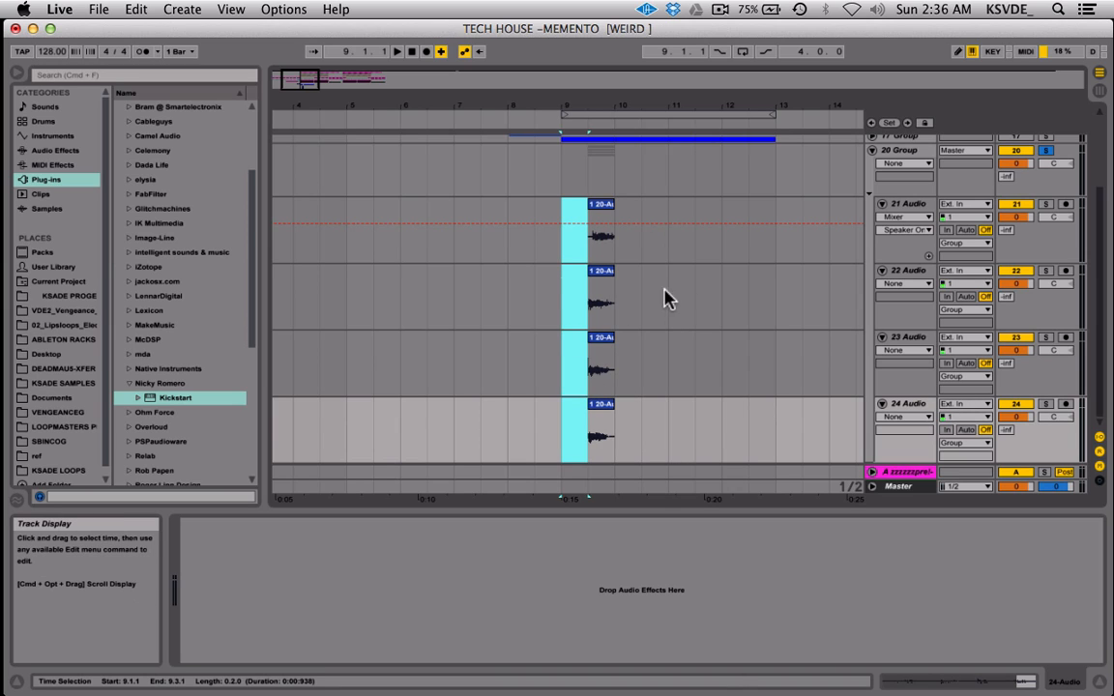
- Audition the trimmed clips by soloing individual tracks and playing the layers with 21 Audio muted
{"action": "left_click", "coordinate": [901, 416]}
{"action": "left_click", "coordinate": [680, 367]}
{"action": "key", "text": "space"}
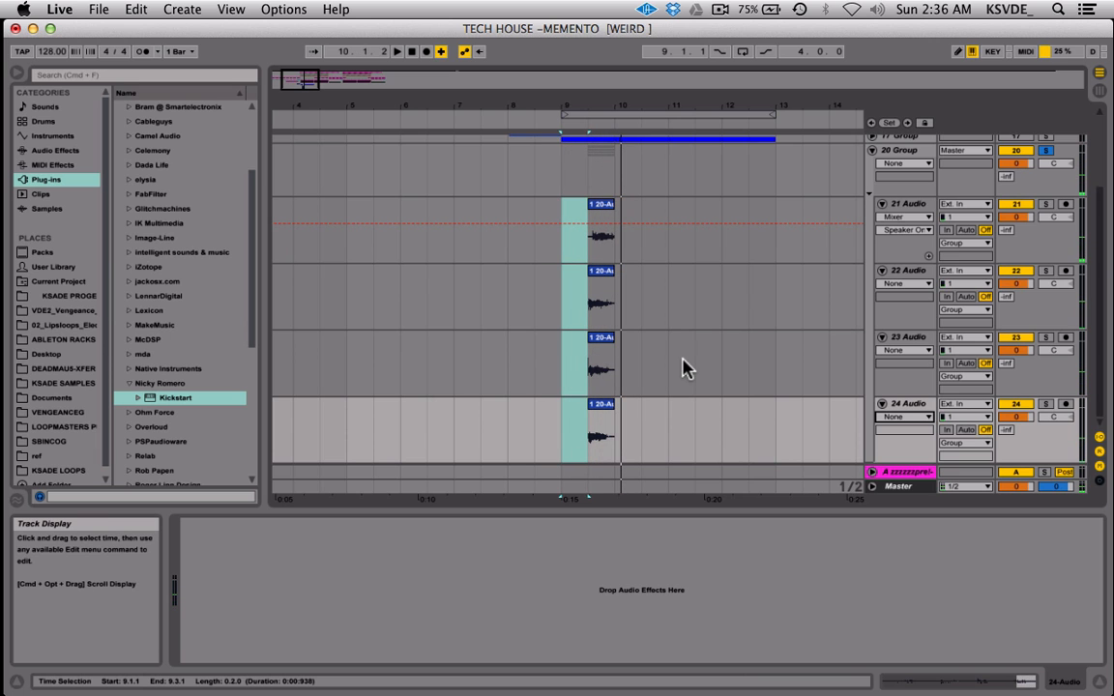
{"action": "left_click", "coordinate": [1045, 338]}
{"action": "key", "text": "space"}
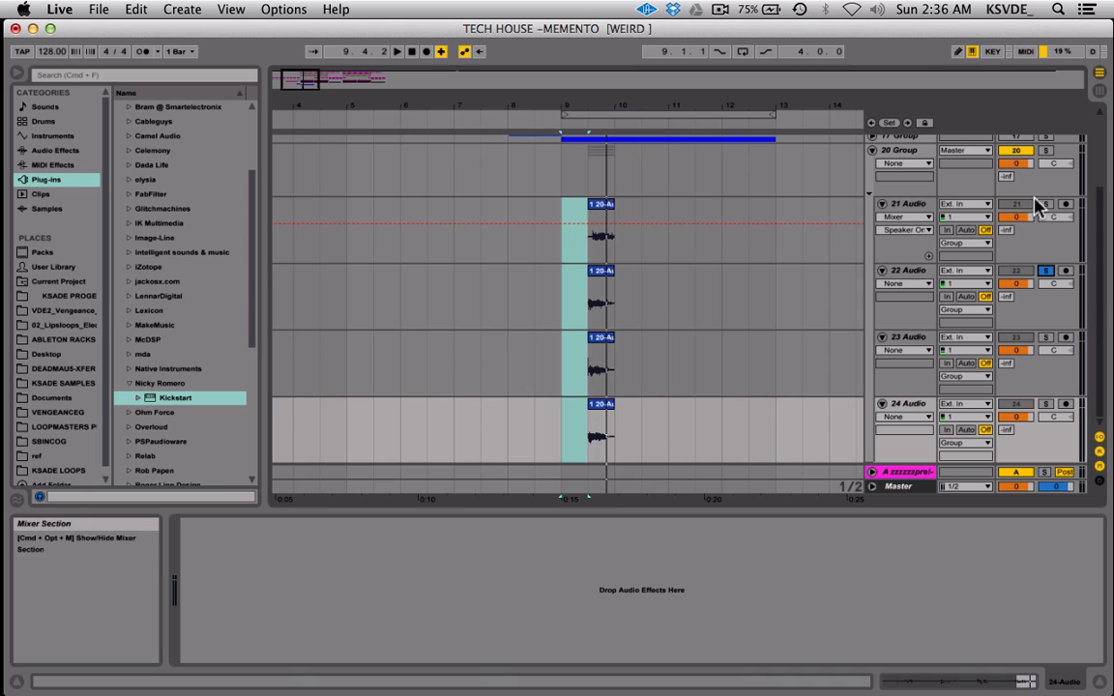
{"action": "left_click", "coordinate": [1045, 272]}
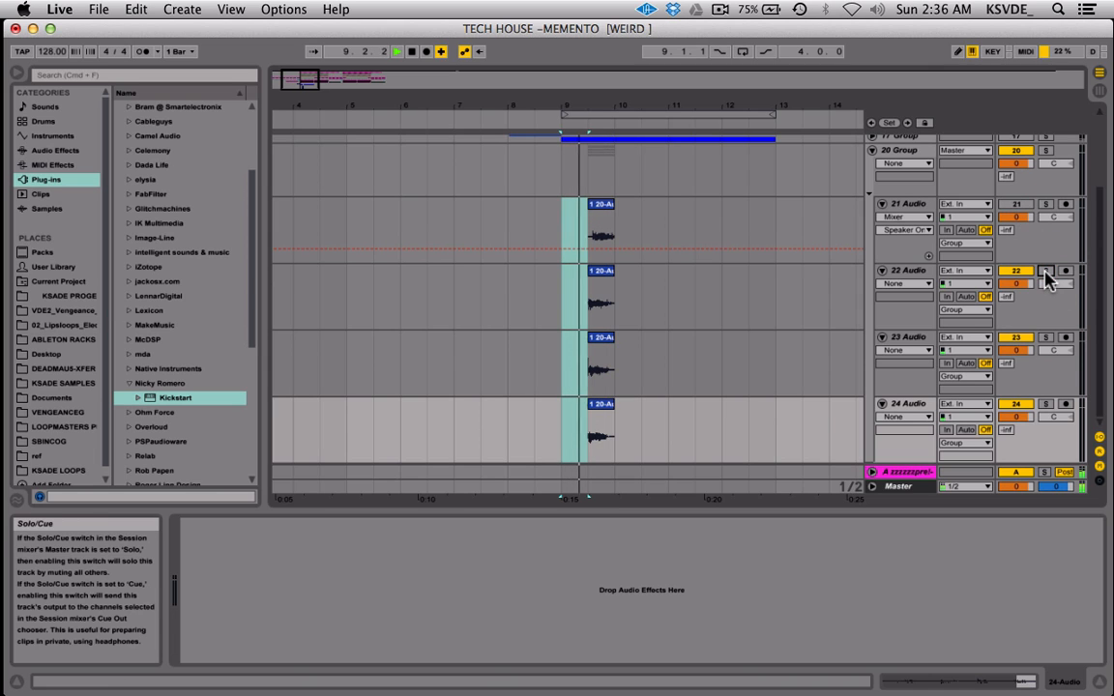
{"action": "key", "text": "space"}
{"action": "key", "text": "space"}
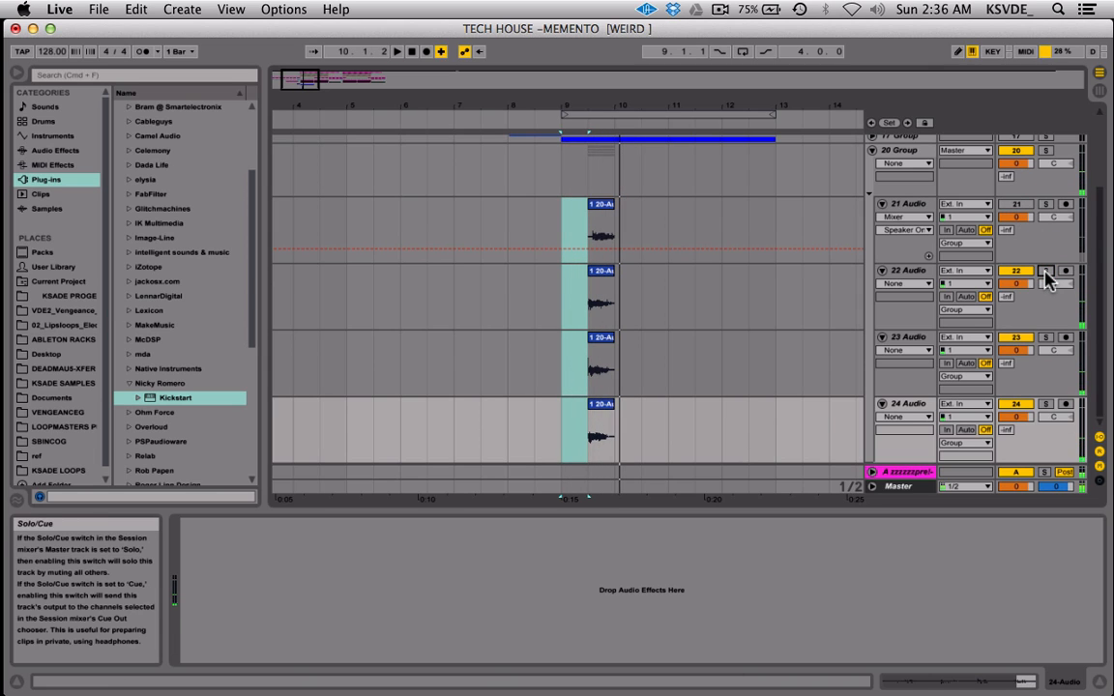
- Delete the group's first track, 21 Audio, and play the remaining layers from bar 9
{"action": "left_click", "coordinate": [912, 206]}
{"action": "scroll", "coordinate": [900, 208], "scroll_direction": "up", "scroll_amount": 2}
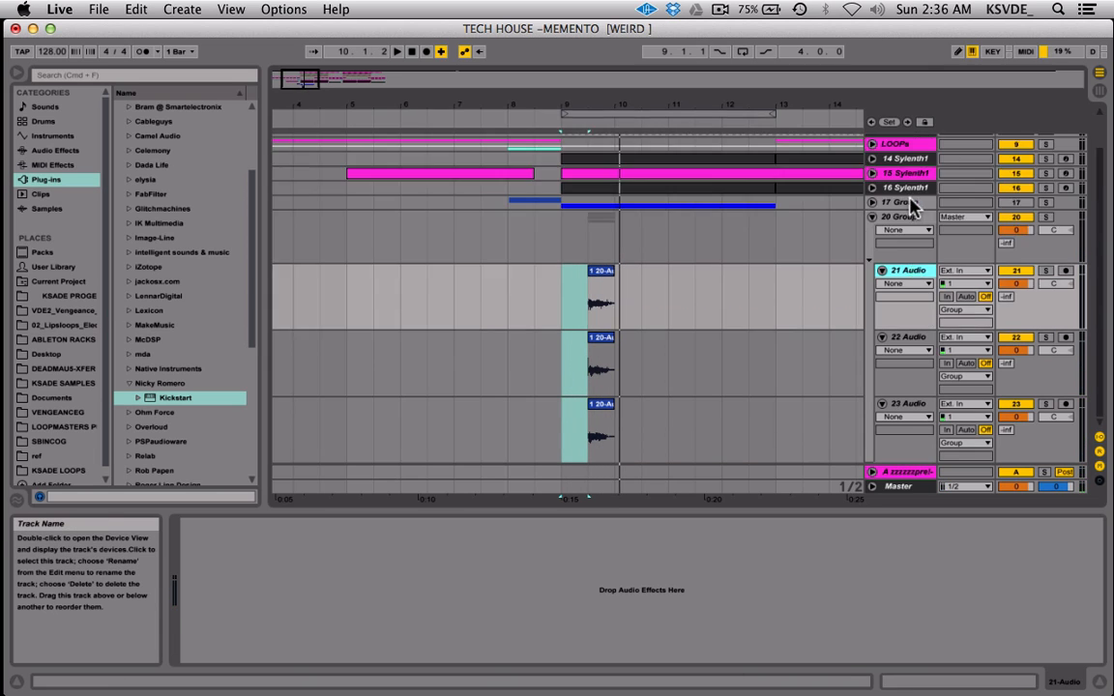
{"action": "left_click", "coordinate": [551, 304]}
{"action": "key", "text": "space"}
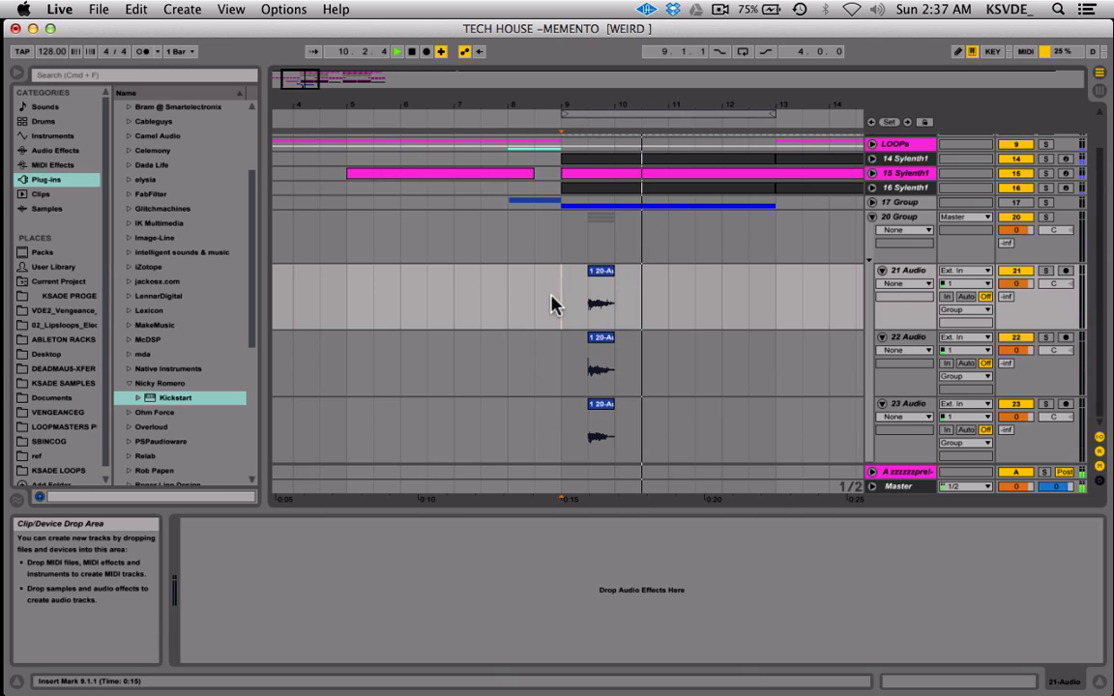
- Collapse the 20 Group and add a new audio track below it that takes its input from 20-Group
{"action": "left_click", "coordinate": [874, 221]}
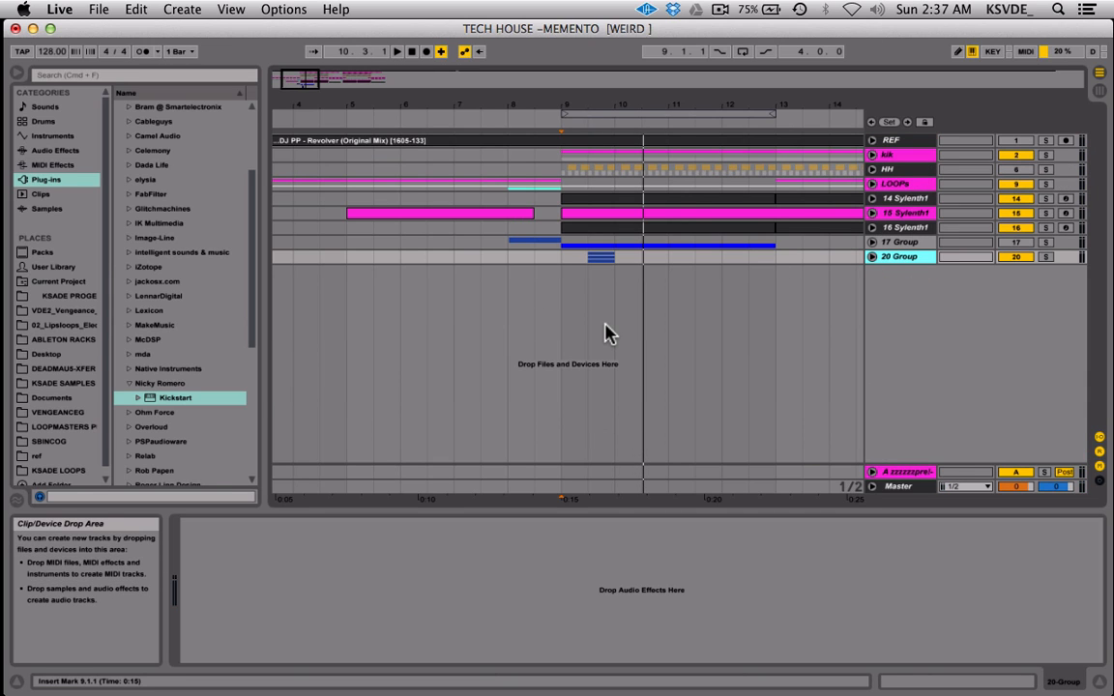
{"action": "key", "text": "super+t"}
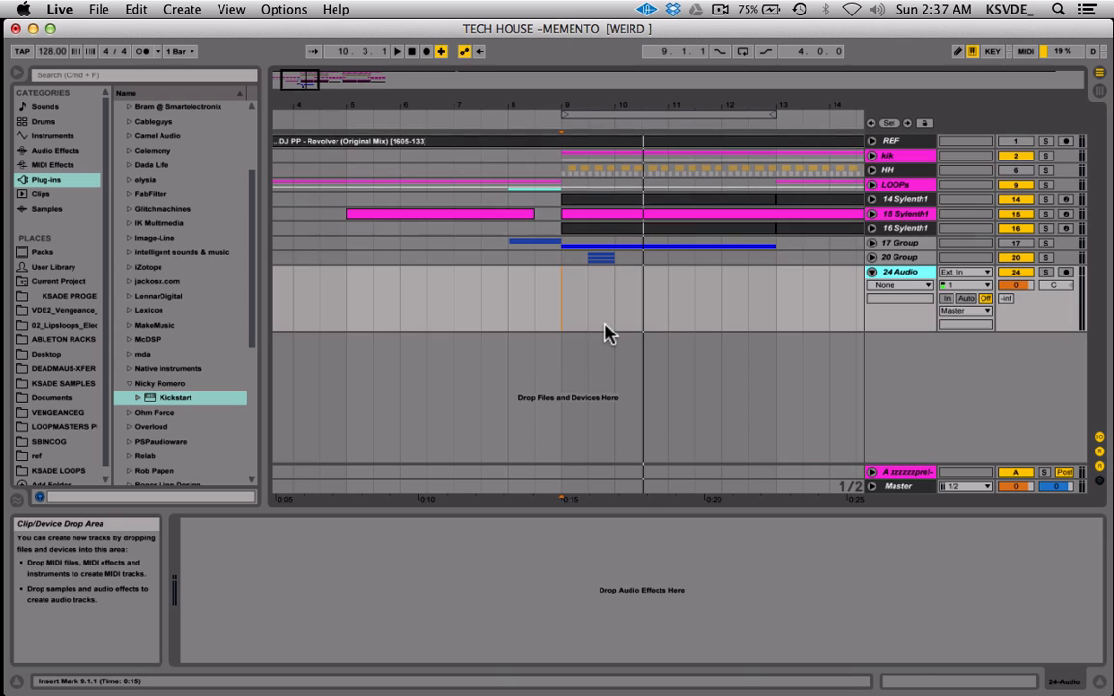
{"action": "left_click", "coordinate": [970, 275]}
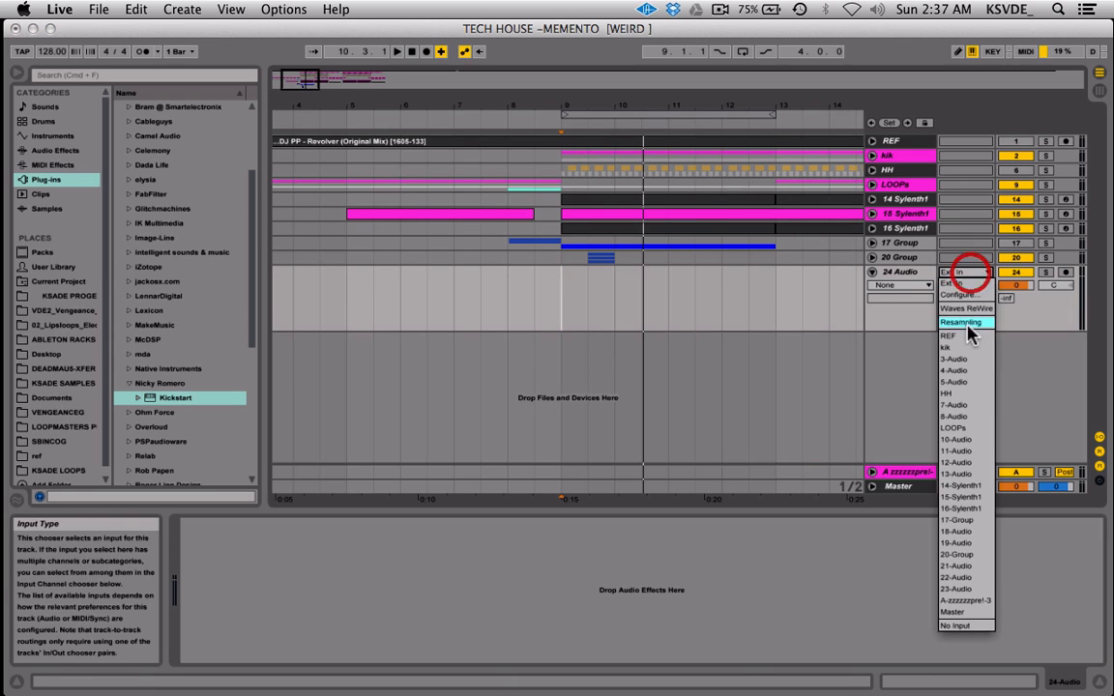
{"action": "left_click", "coordinate": [982, 555]}
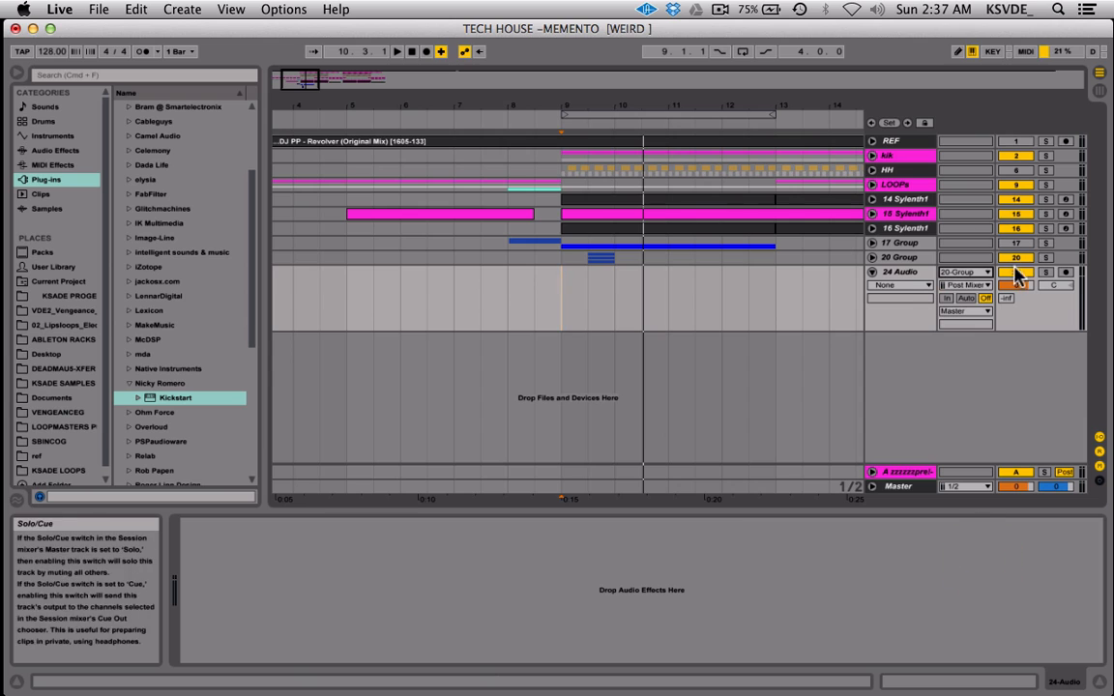
- Record the group's output onto the armed 24 Audio track from bar 9 and delete the 20 Group
{"action": "left_click", "coordinate": [1065, 271]}
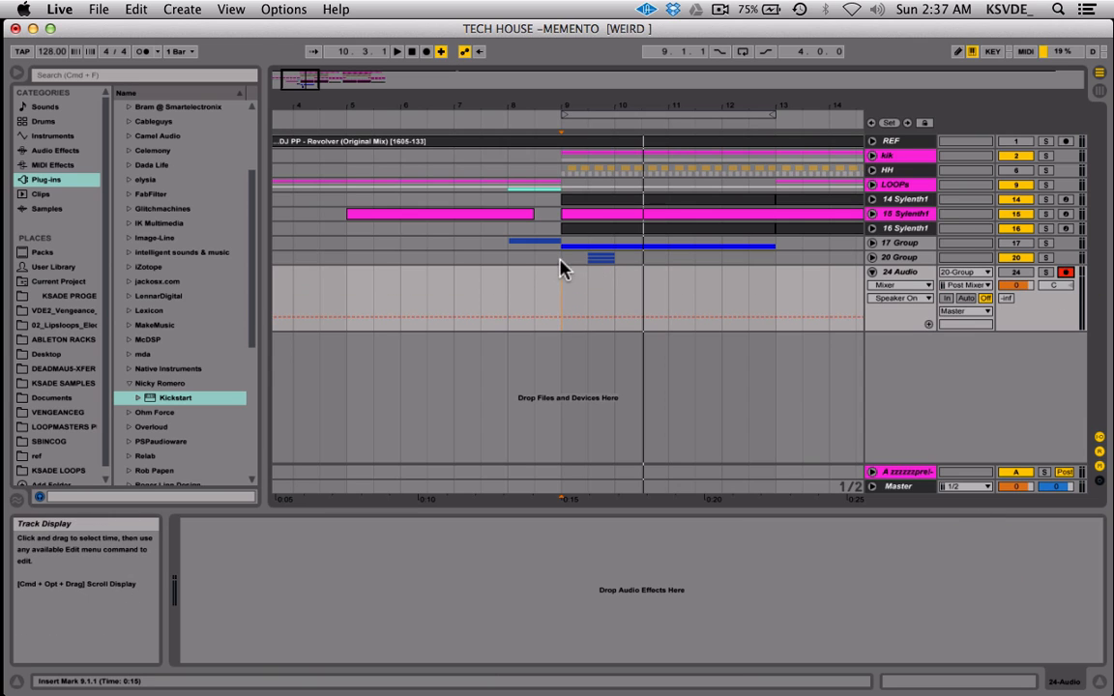
{"action": "left_click", "coordinate": [427, 52]}
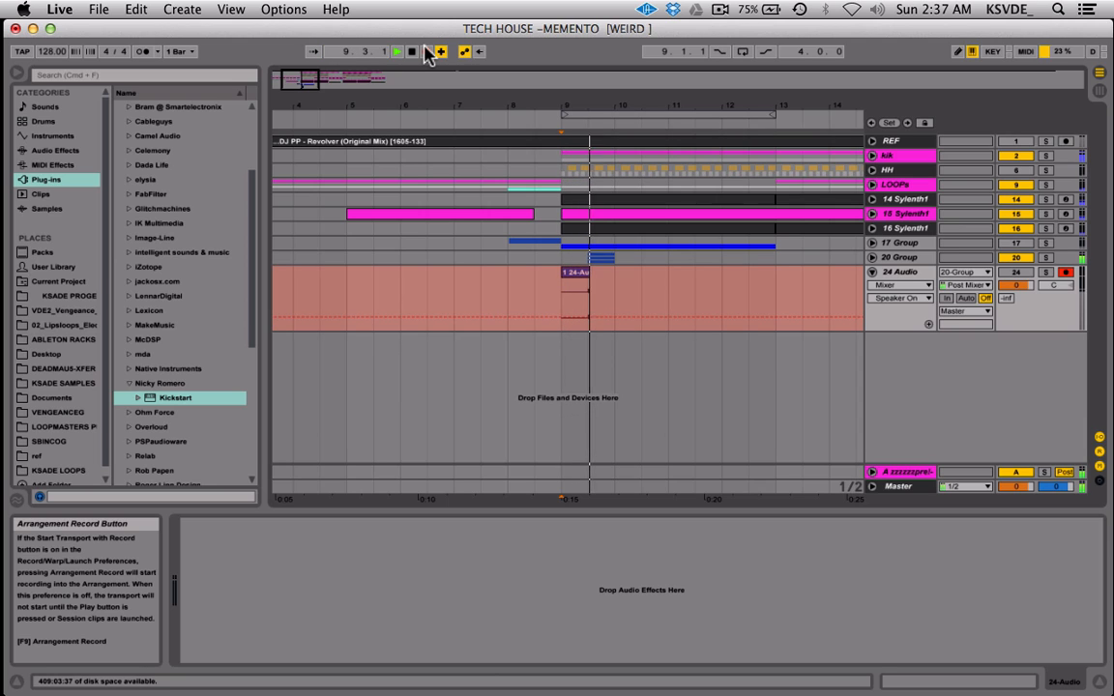
{"action": "key", "text": "space"}
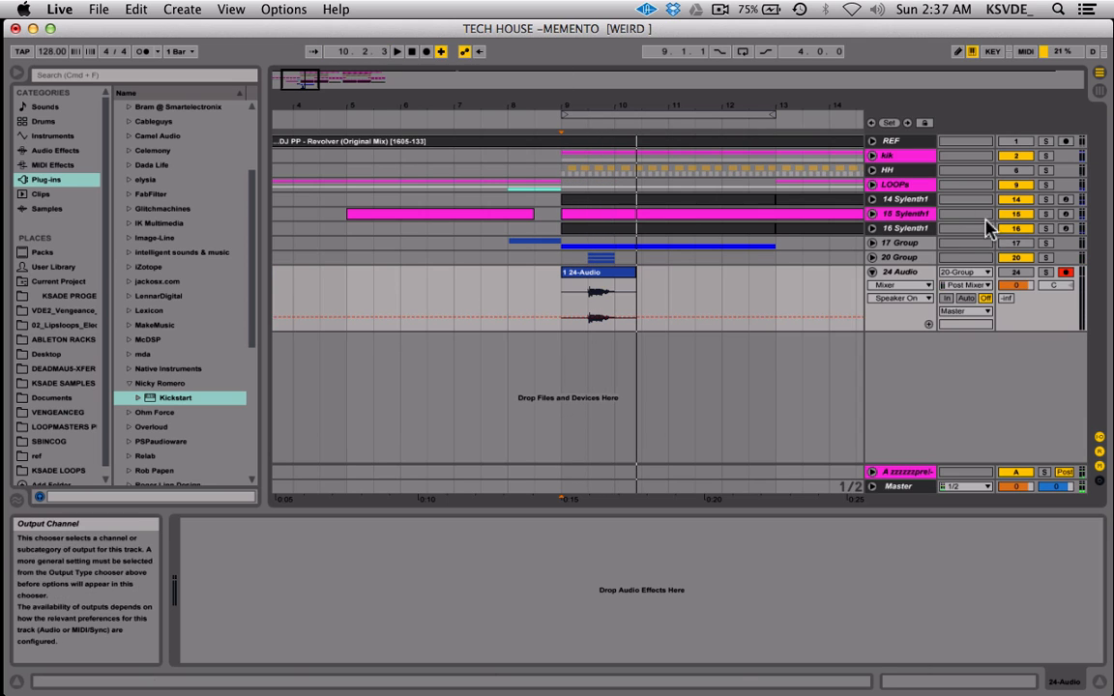
{"action": "left_click", "coordinate": [920, 259]}
{"action": "key", "text": "super+shift+g"}
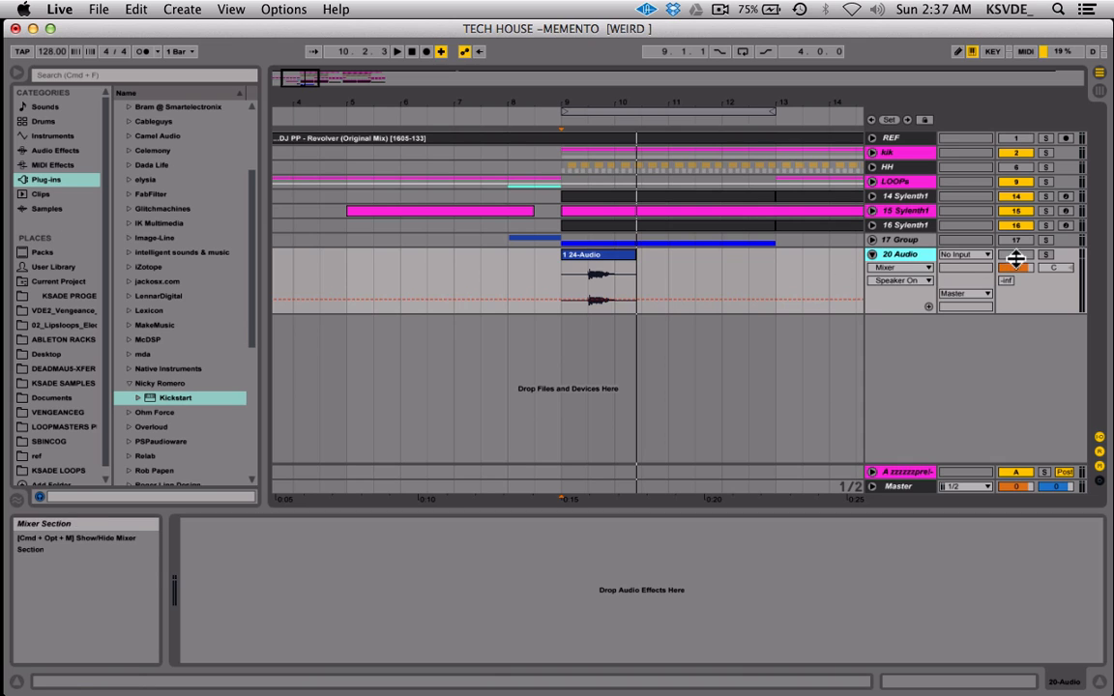
- Activate the recorded track and trim its clip to one looped bar ending at bar 10
{"action": "left_click", "coordinate": [563, 290]}
{"action": "key", "text": "space"}
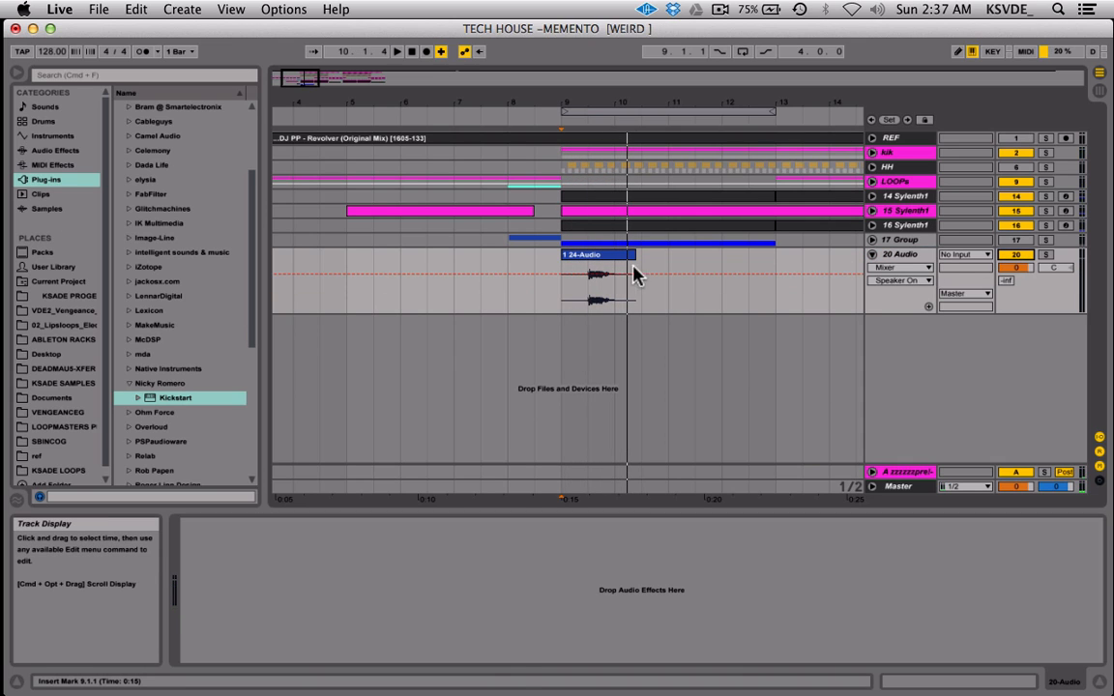
{"action": "left_click_drag", "start_coordinate": [635, 255], "coordinate": [615, 255]}
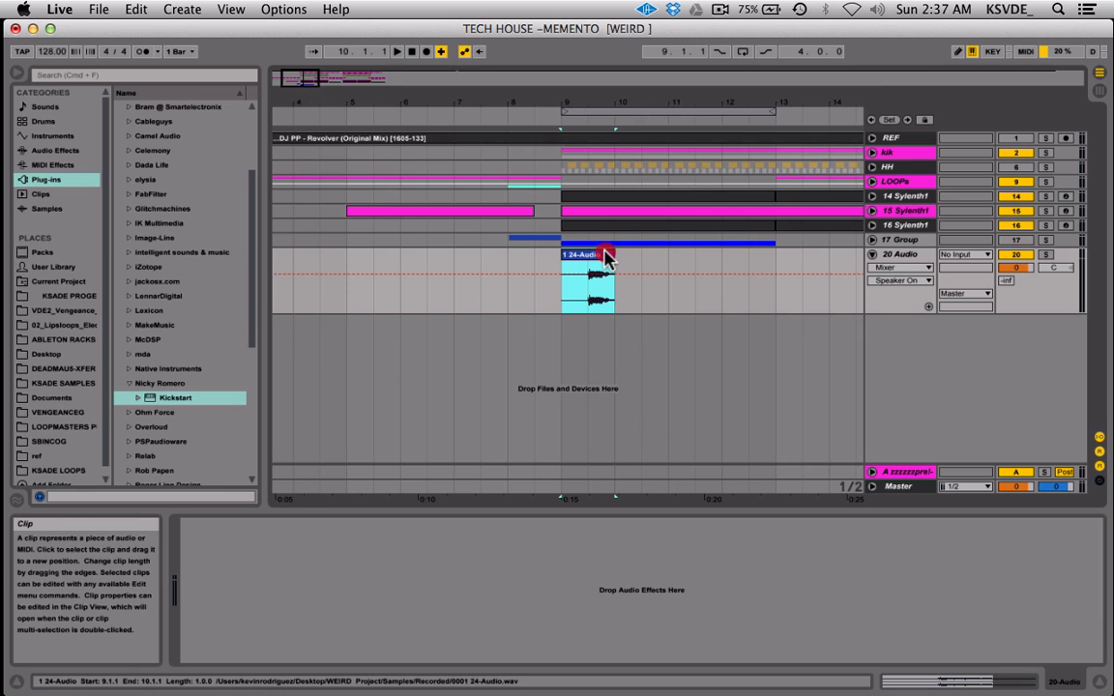
{"action": "key", "text": "super+l"}
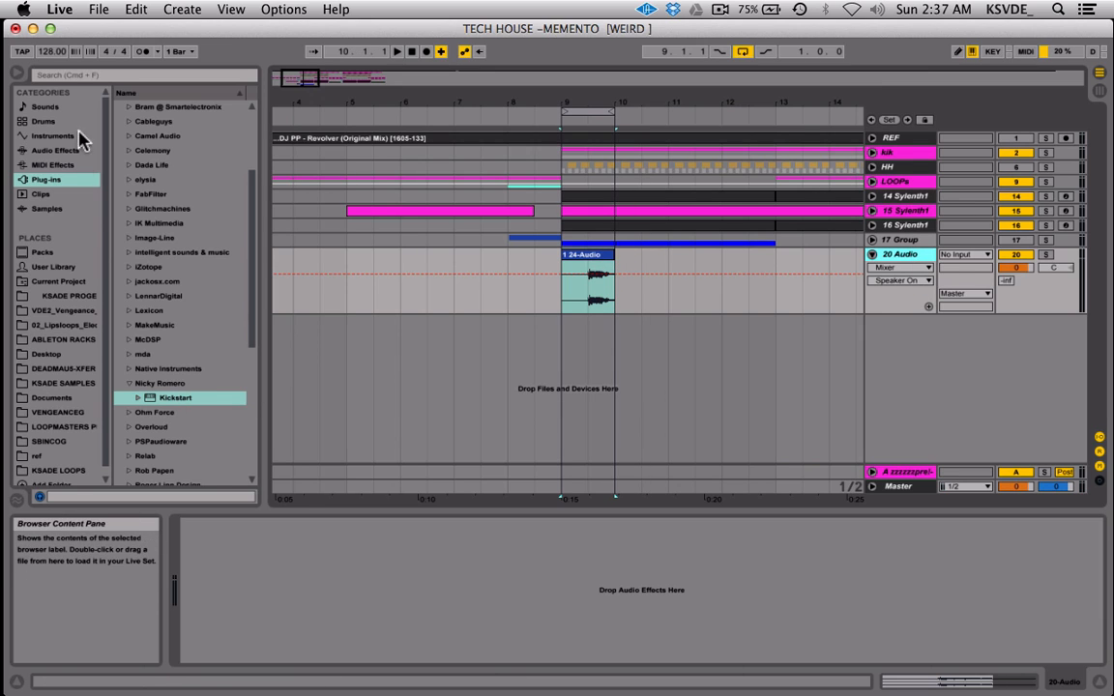
- Add the Vocoder audio effect to the 20 Audio track with Modulator as the carrier and Enhance turned on
{"action": "left_click", "coordinate": [53, 151]}
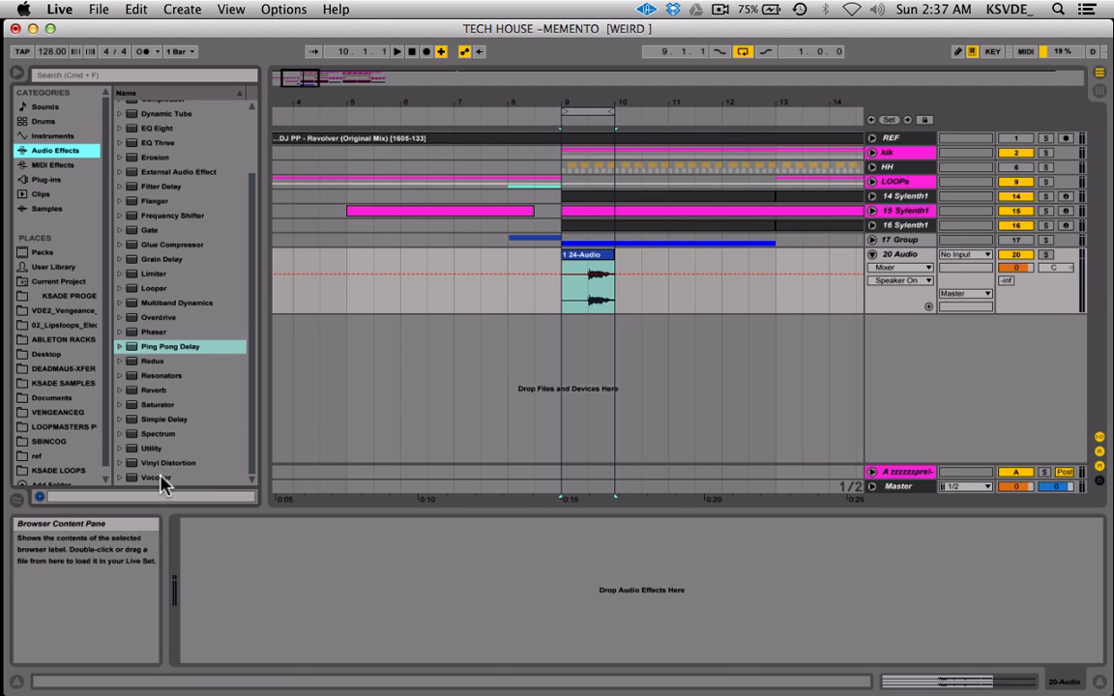
{"action": "left_click_drag", "start_coordinate": [162, 480], "coordinate": [284, 615]}
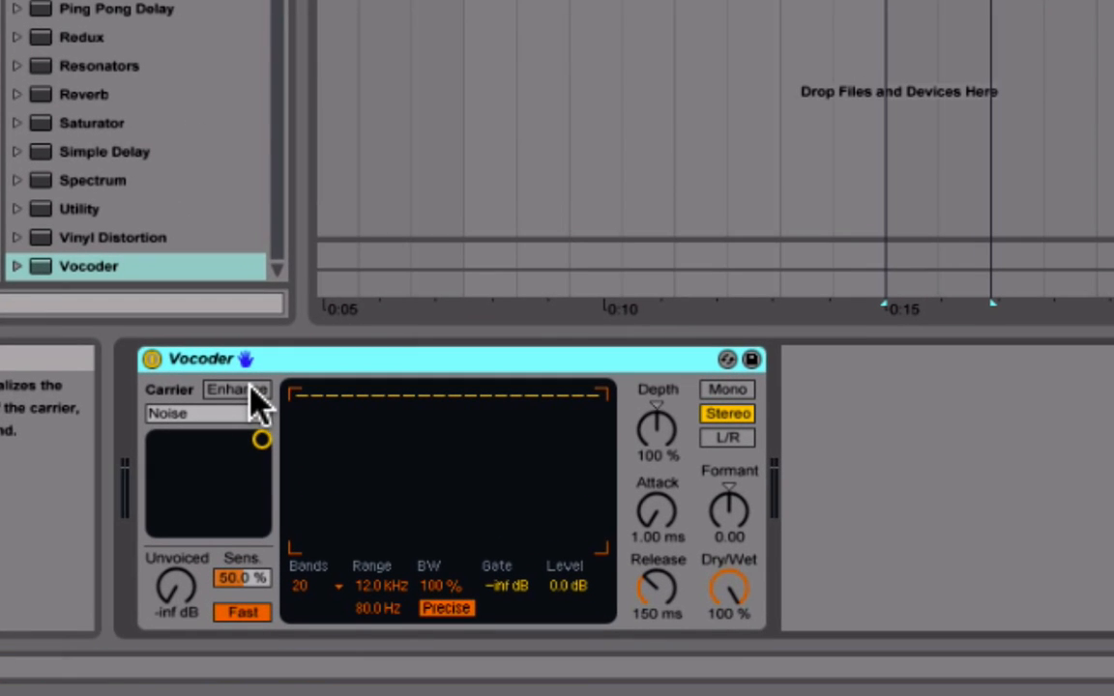
{"action": "left_click", "coordinate": [238, 389]}
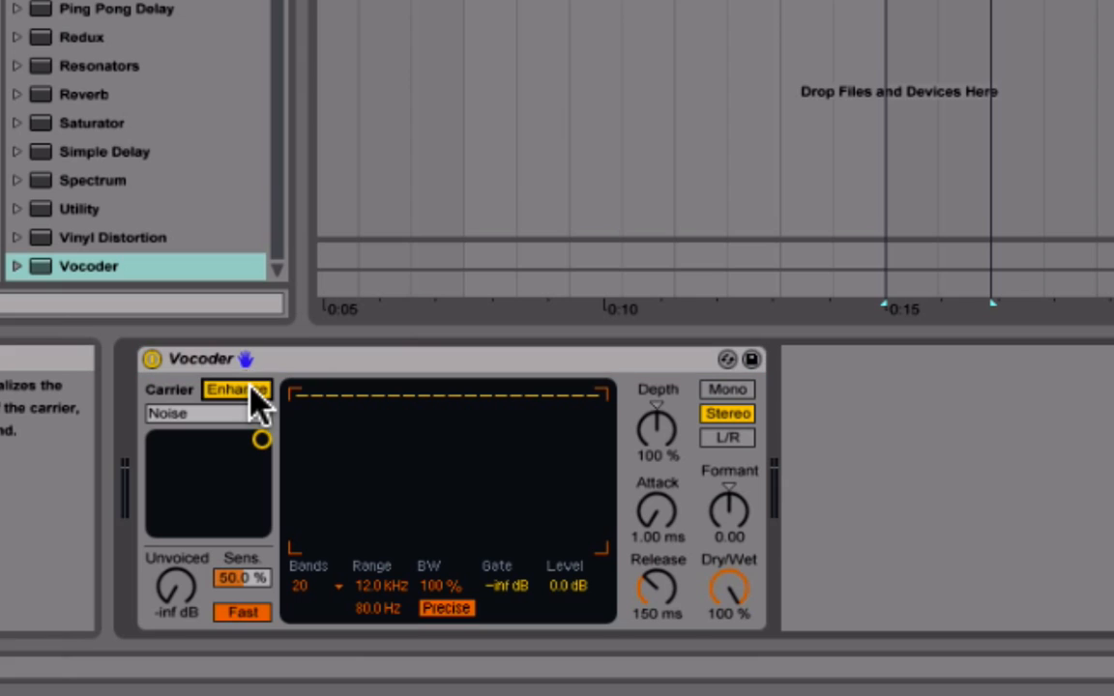
{"action": "left_click", "coordinate": [208, 414]}
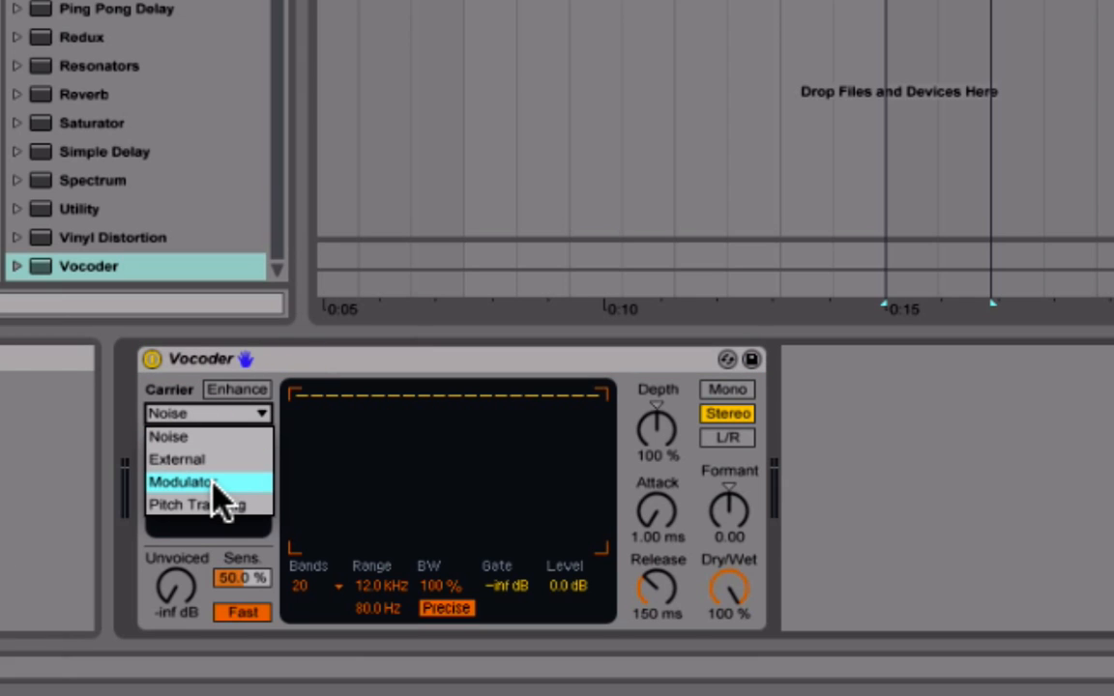
{"action": "left_click", "coordinate": [214, 483]}
{"action": "left_click", "coordinate": [238, 389]}
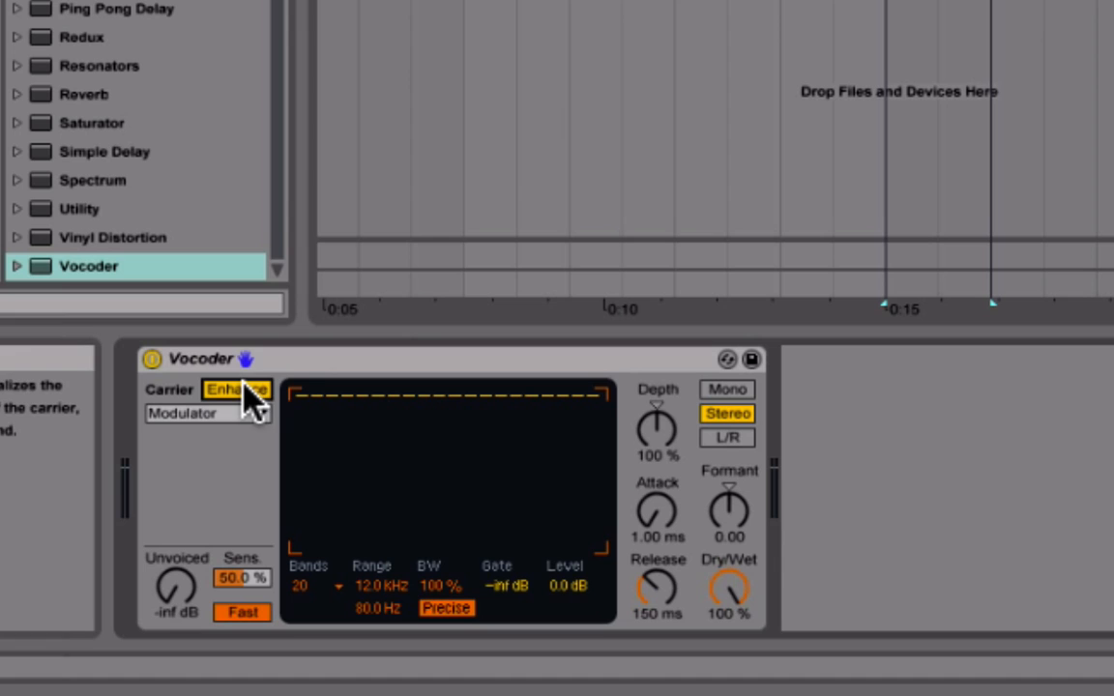
- Set the Vocoder to 40 bands, 0% depth, 67.3 ms release and 0% sensitivity
{"action": "left_click", "coordinate": [311, 580]}
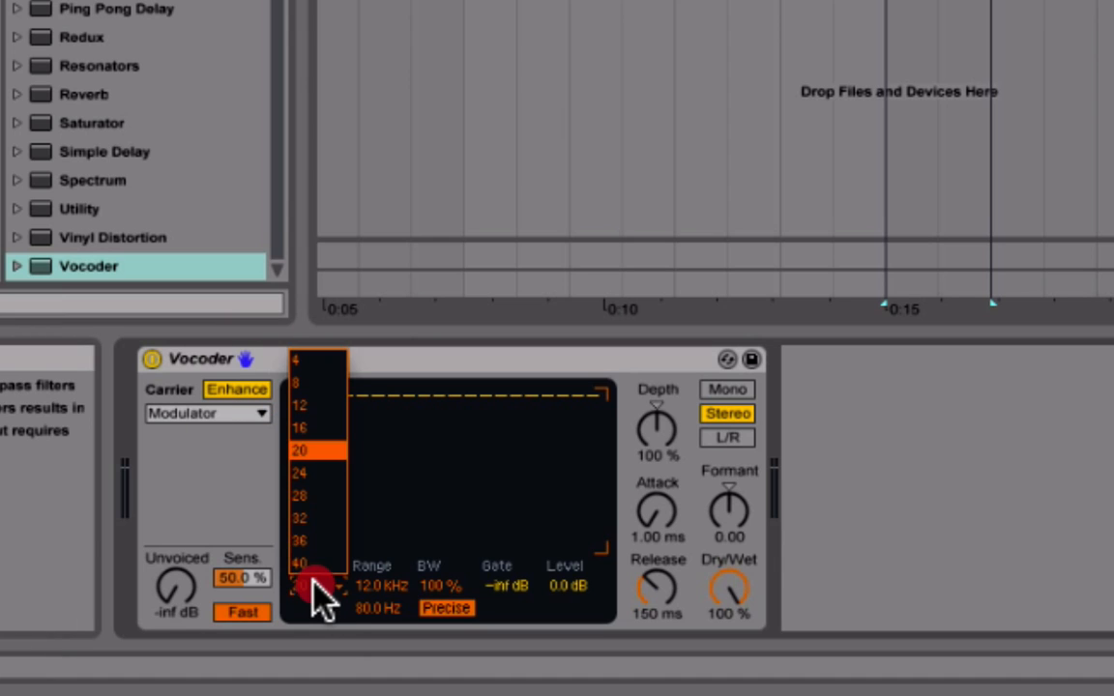
{"action": "left_click", "coordinate": [314, 569]}
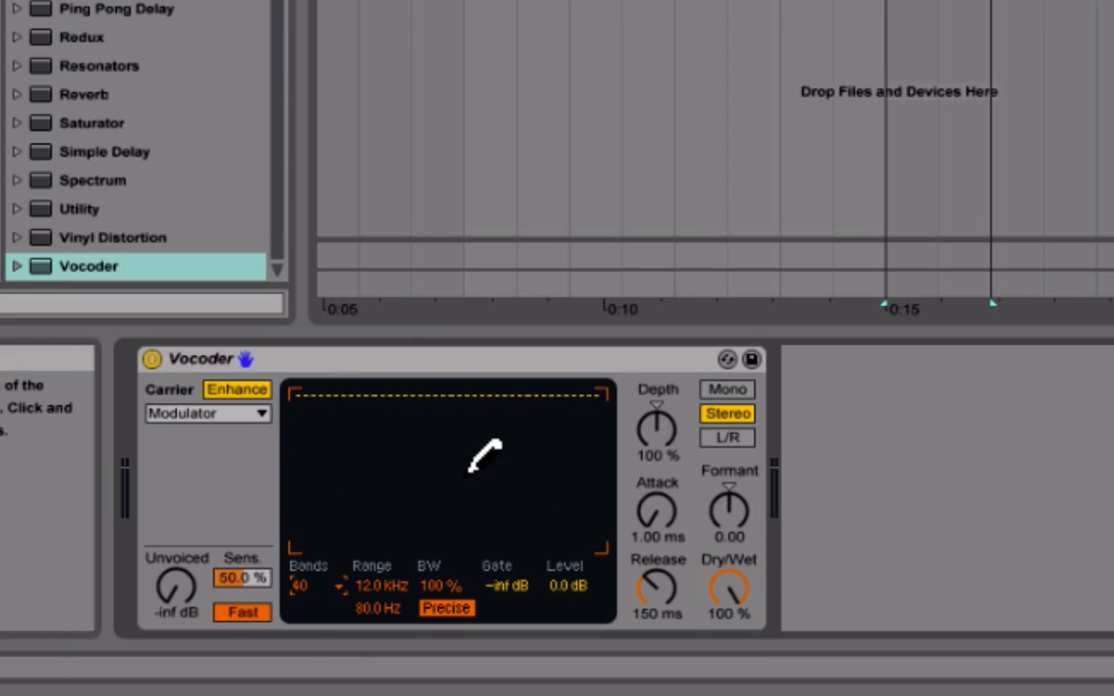
{"action": "left_click", "coordinate": [657, 427]}
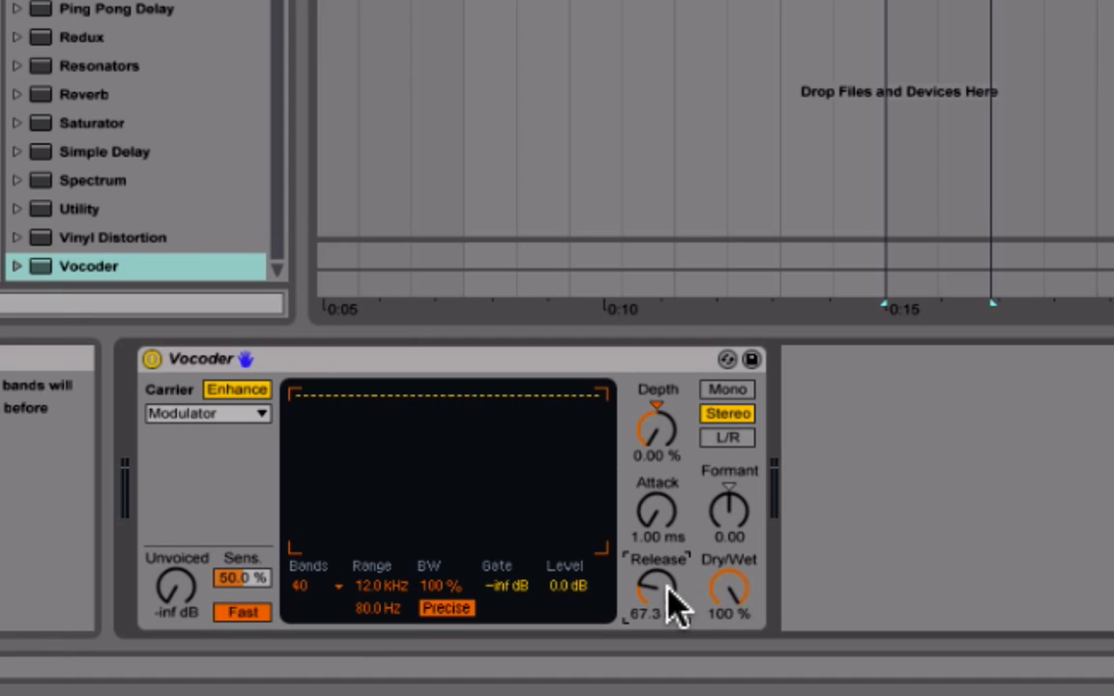
{"action": "left_click", "coordinate": [733, 587]}
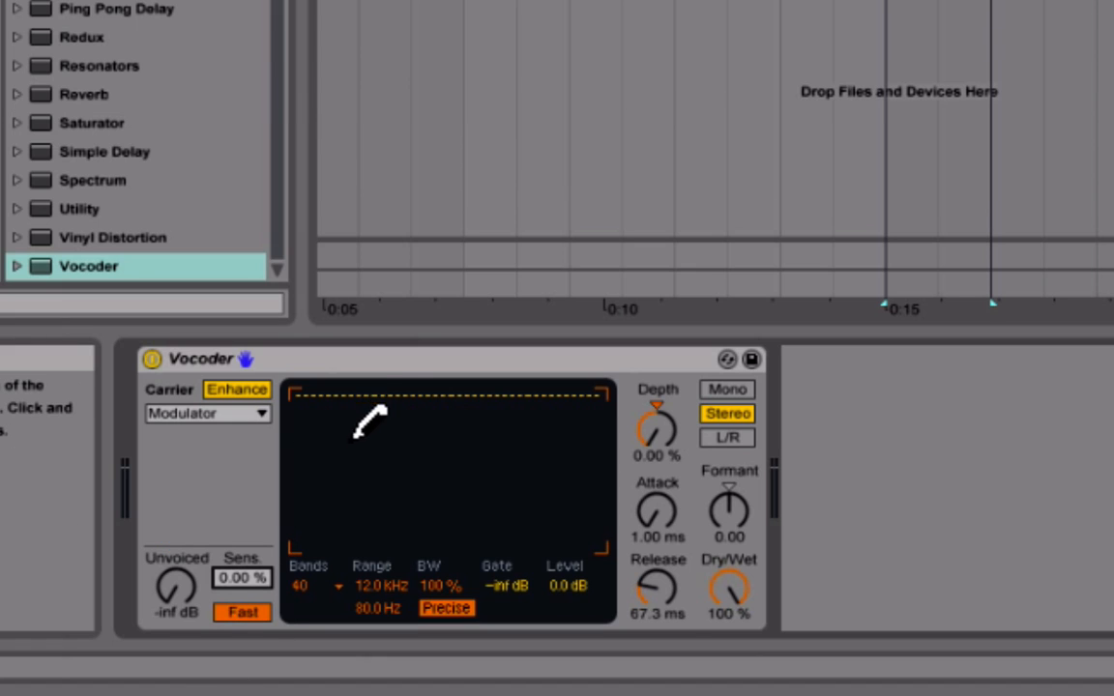
- Draw an uneven curve across the Vocoder's filter bands, with the lower-mid bands pulled far down, and play the loop
{"action": "mouse_move", "coordinate": [308, 393]}
{"action": "left_mouse_down"}
{"action": "mouse_move", "coordinate": [327, 398]}
{"action": "mouse_move", "coordinate": [358, 530]}
{"action": "mouse_move", "coordinate": [425, 388]}
{"action": "mouse_move", "coordinate": [452, 537]}
{"action": "mouse_move", "coordinate": [522, 492]}
{"action": "mouse_move", "coordinate": [601, 393]}
{"action": "left_mouse_up"}
{"action": "key", "text": "space"}
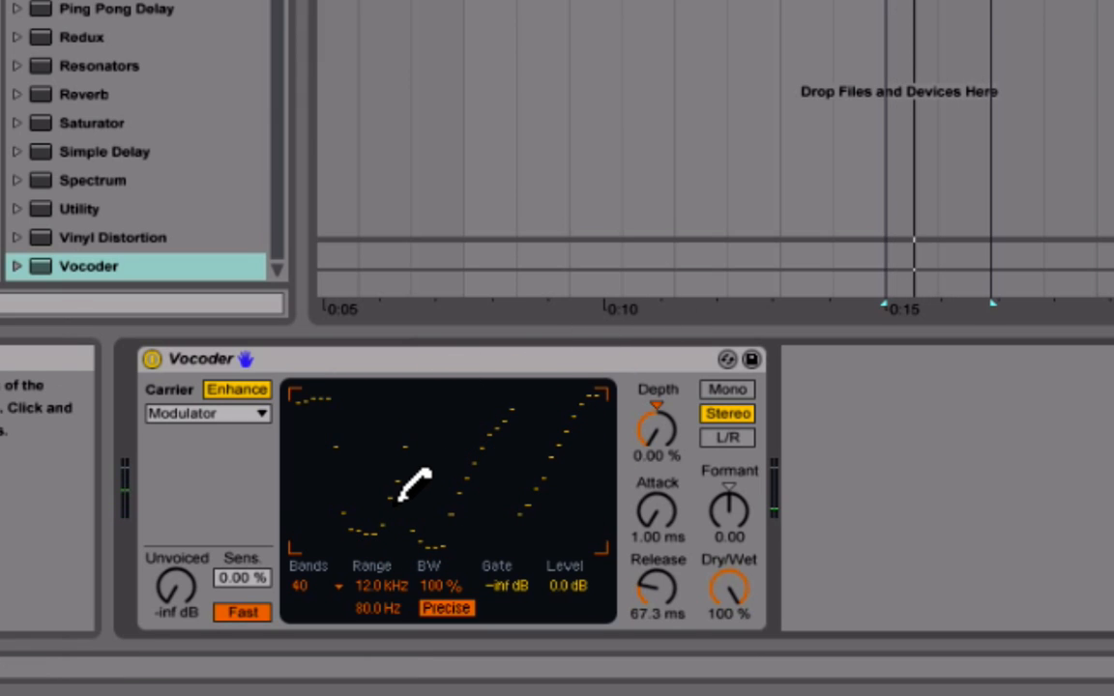
- Add a Utility effect after the Vocoder and raise its gain to 8.33 dB while auditioning the loop
{"action": "left_click_drag", "start_coordinate": [106, 209], "coordinate": [899, 445]}
{"action": "left_click", "coordinate": [852, 447]}
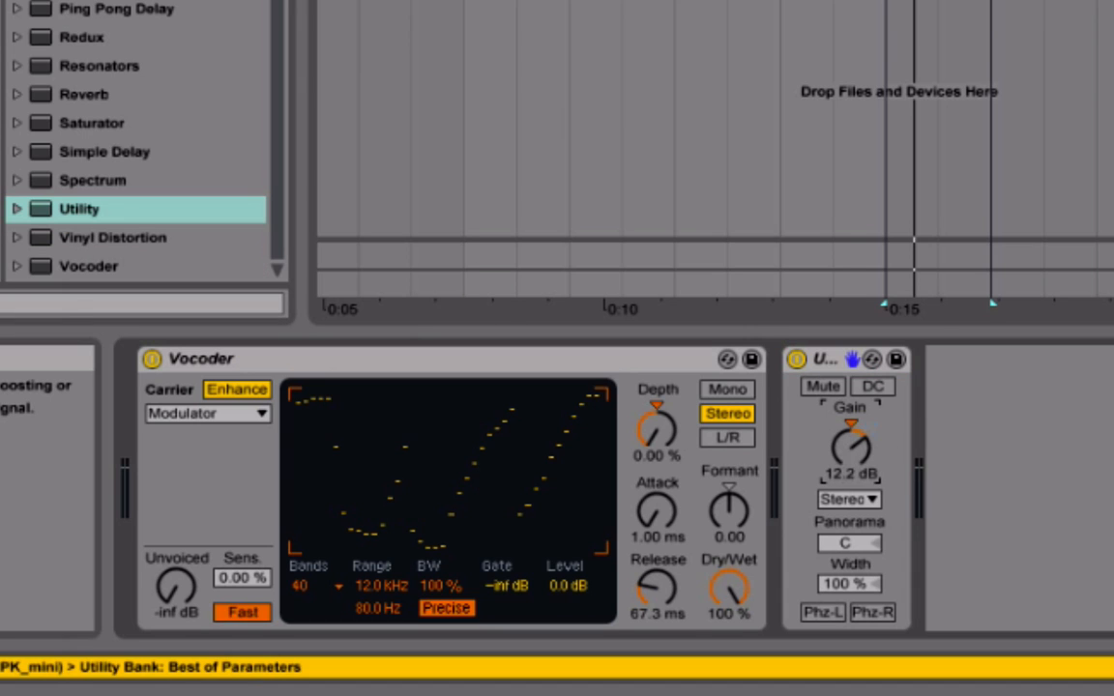
{"action": "left_click_drag", "start_coordinate": [852, 447], "coordinate": [852, 457]}
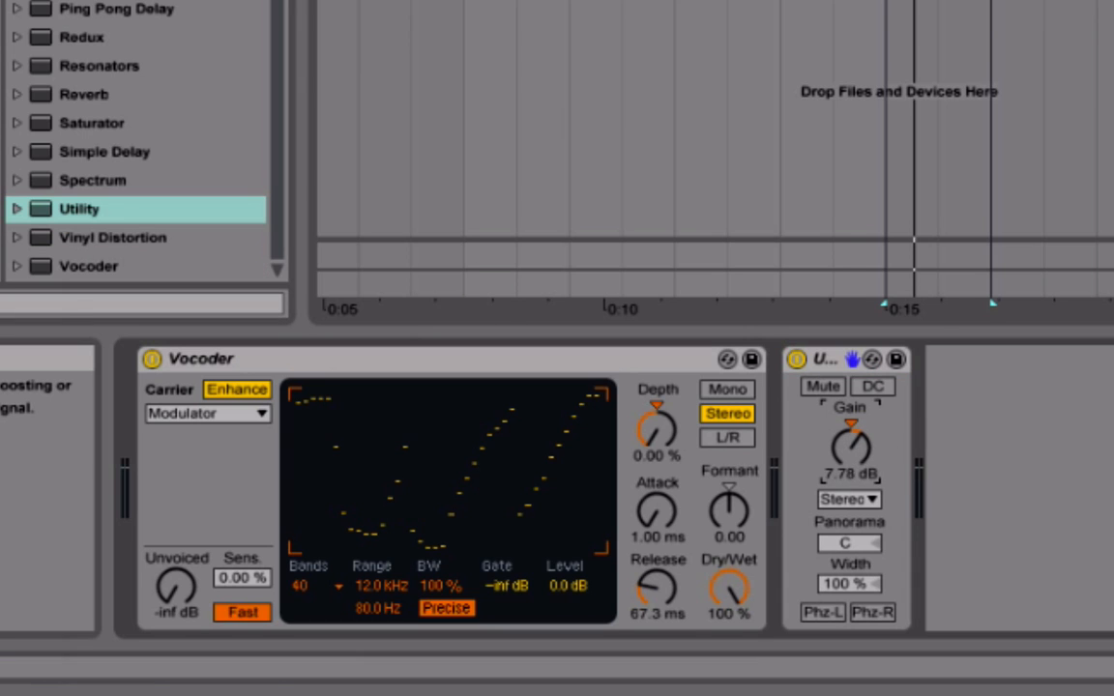
{"action": "key", "text": "space"}
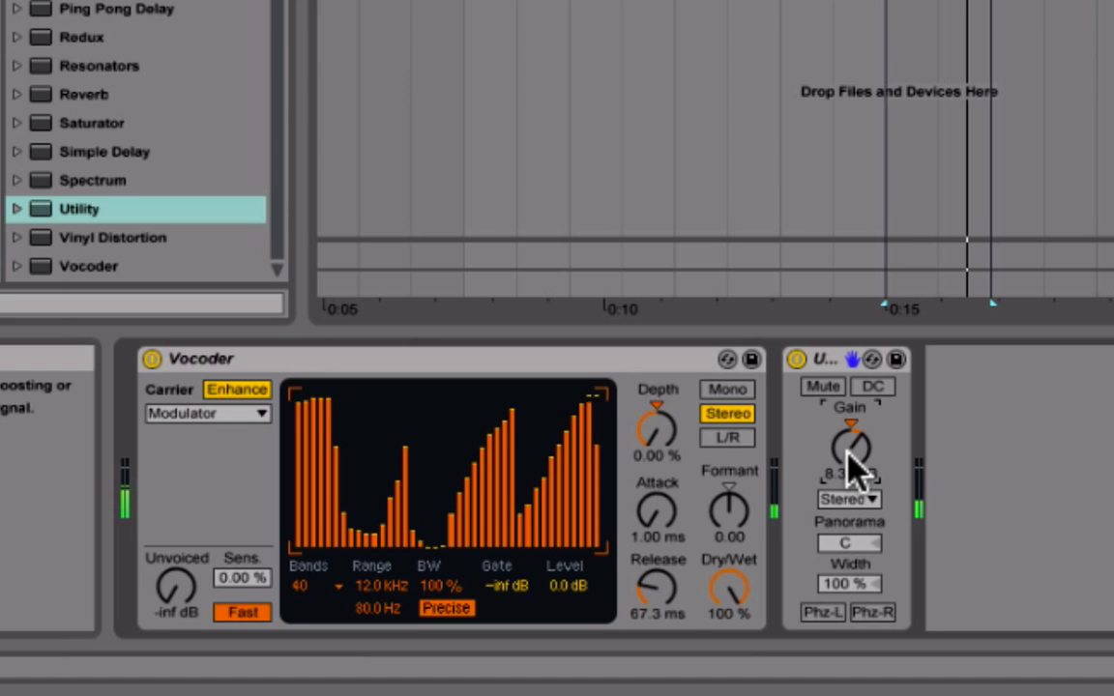
- Redraw the Vocoder's band curve with full-level lowest and highest bands and a deep dip in the lower mids
{"action": "mouse_move", "coordinate": [366, 464]}
{"action": "left_mouse_down"}
{"action": "mouse_move", "coordinate": [410, 530]}
{"action": "mouse_move", "coordinate": [522, 404]}
{"action": "left_mouse_up"}
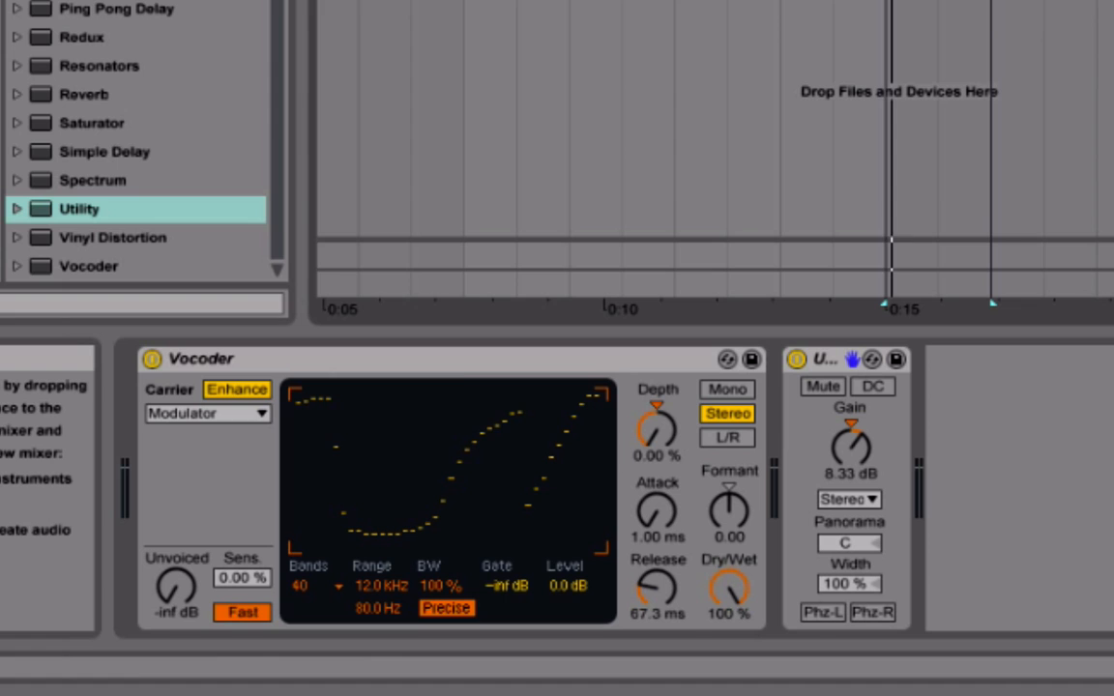
{"action": "mouse_move", "coordinate": [378, 513]}
{"action": "left_mouse_down"}
{"action": "mouse_move", "coordinate": [339, 525]}
{"action": "mouse_move", "coordinate": [550, 366]}
{"action": "mouse_move", "coordinate": [677, 344]}
{"action": "mouse_move", "coordinate": [540, 360]}
{"action": "mouse_move", "coordinate": [473, 454]}
{"action": "mouse_move", "coordinate": [380, 510]}
{"action": "mouse_move", "coordinate": [344, 407]}
{"action": "mouse_move", "coordinate": [299, 380]}
{"action": "mouse_move", "coordinate": [348, 467]}
{"action": "mouse_move", "coordinate": [348, 621]}
{"action": "mouse_move", "coordinate": [426, 542]}
{"action": "left_mouse_up"}
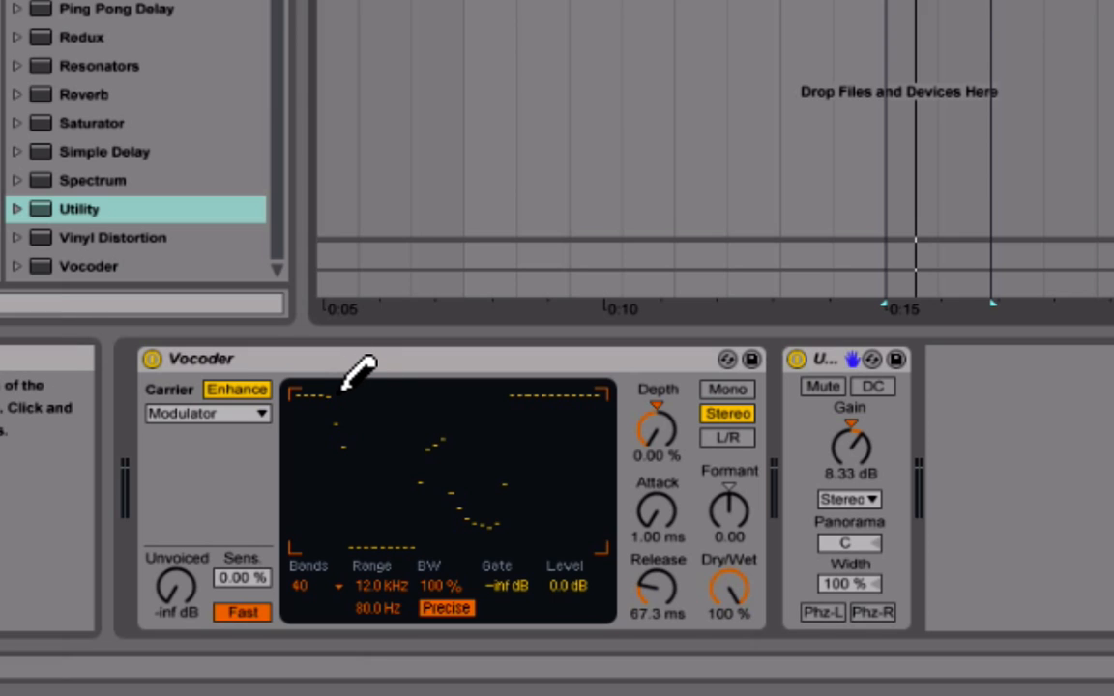
{"action": "mouse_move", "coordinate": [339, 394]}
{"action": "left_mouse_down"}
{"action": "mouse_move", "coordinate": [296, 342]}
{"action": "mouse_move", "coordinate": [281, 365]}
{"action": "left_mouse_up"}
{"action": "key", "text": "ctrl+z"}
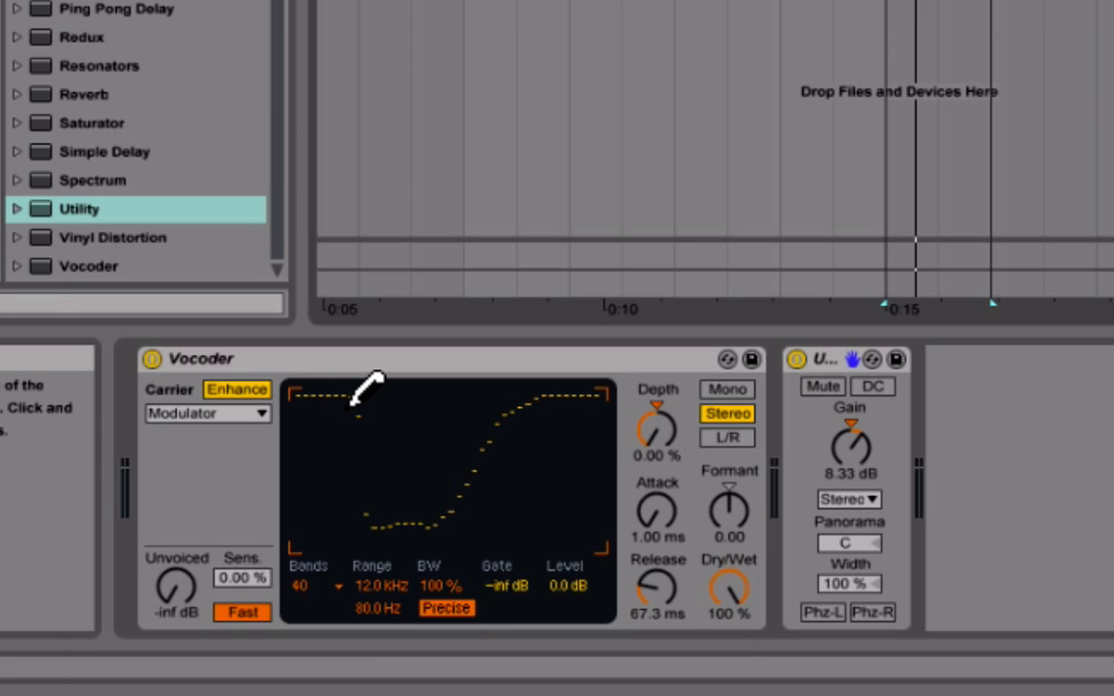
- Reshape the Vocoder's middle bands into an irregular dip with one raised lower-mid band and a stepped rise towards the full-level high bands
{"action": "left_click_drag", "start_coordinate": [350, 437], "coordinate": [398, 569]}
{"action": "left_click_drag", "start_coordinate": [466, 494], "coordinate": [530, 492]}
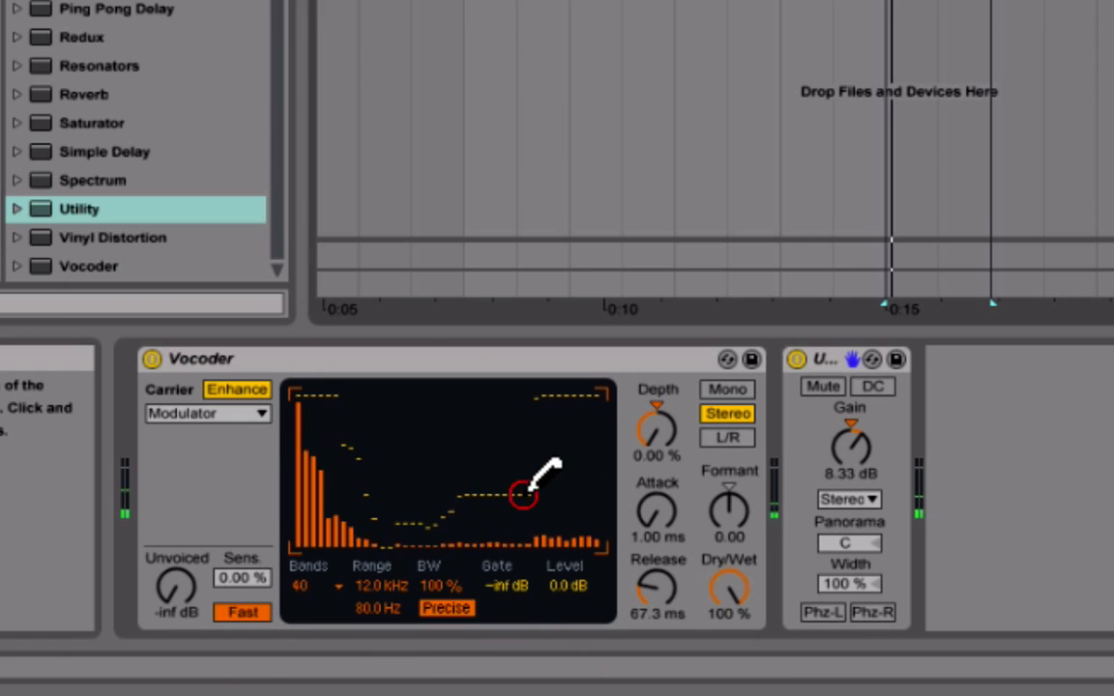
{"action": "left_click", "coordinate": [469, 480]}
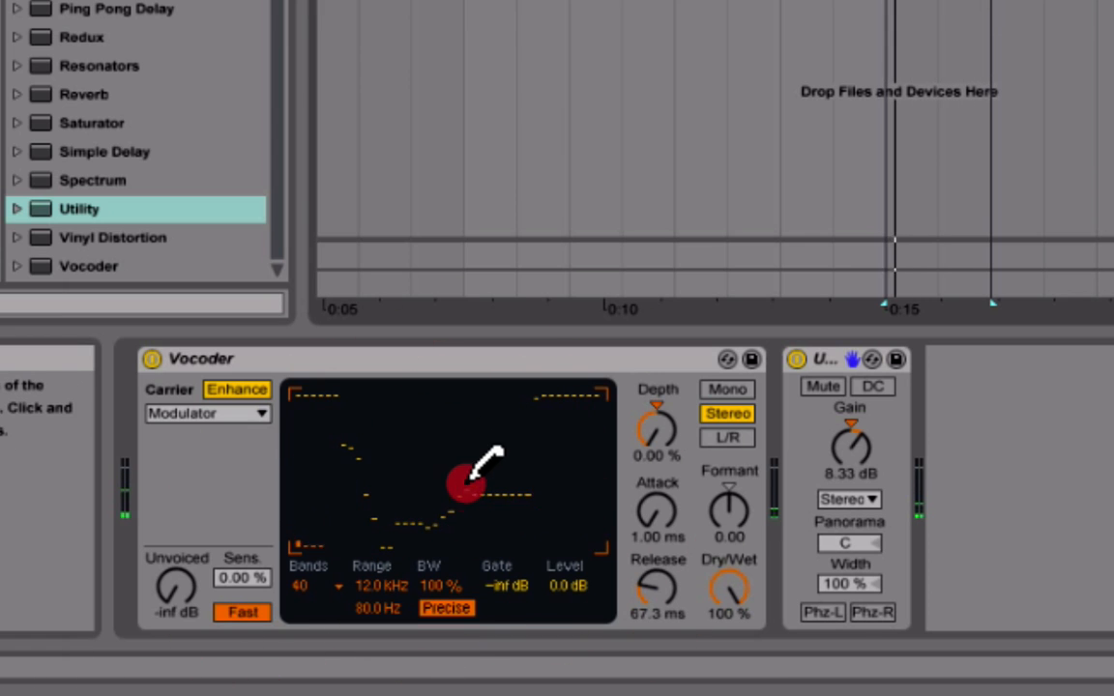
{"action": "mouse_move", "coordinate": [522, 386]}
{"action": "left_mouse_down"}
{"action": "mouse_move", "coordinate": [472, 385]}
{"action": "mouse_move", "coordinate": [474, 495]}
{"action": "mouse_move", "coordinate": [498, 448]}
{"action": "mouse_move", "coordinate": [454, 378]}
{"action": "mouse_move", "coordinate": [450, 484]}
{"action": "mouse_move", "coordinate": [462, 474]}
{"action": "left_mouse_up"}
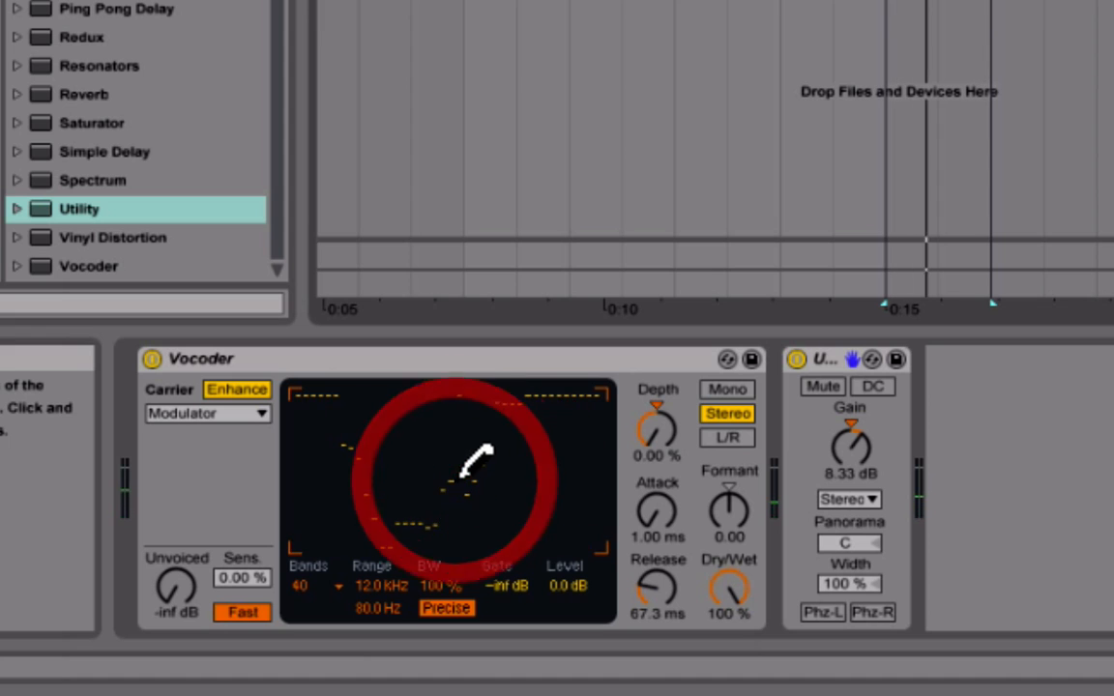
{"action": "left_click", "coordinate": [464, 469]}
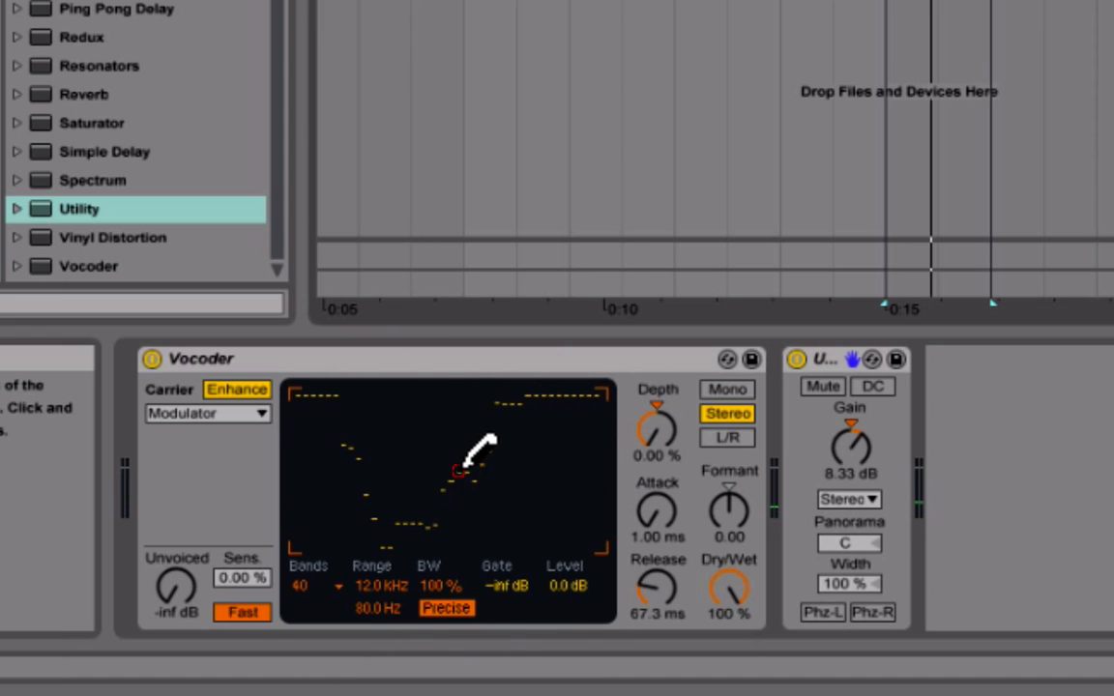
{"action": "left_click_drag", "start_coordinate": [382, 428], "coordinate": [398, 372]}
{"action": "left_click_drag", "start_coordinate": [398, 472], "coordinate": [391, 472]}
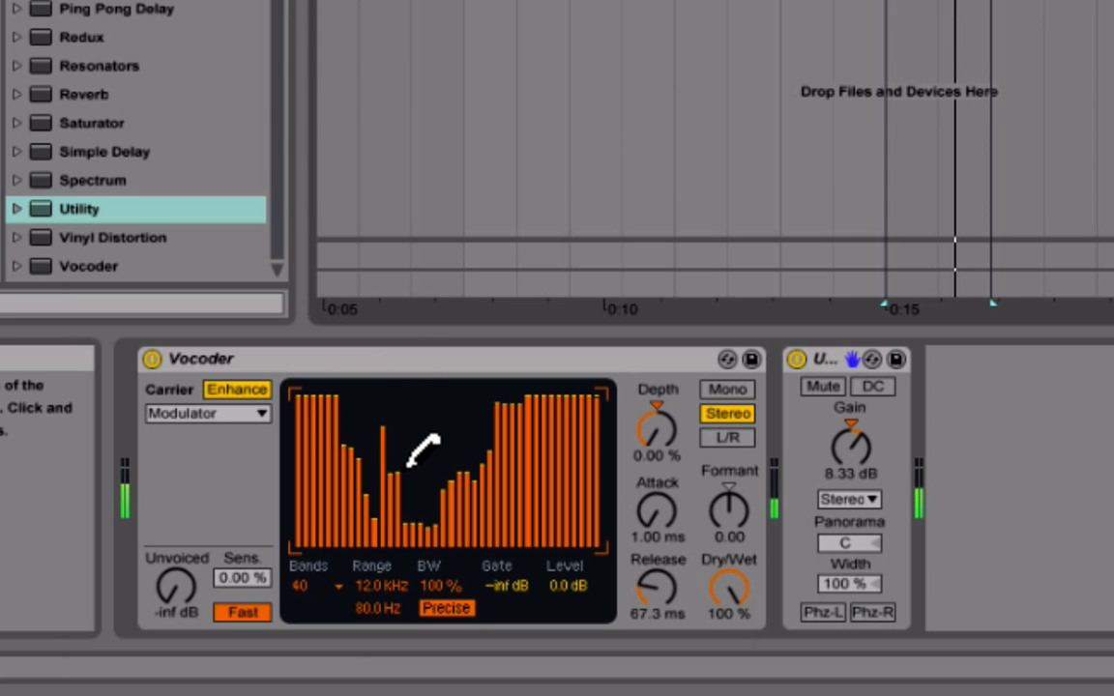
{"action": "left_click", "coordinate": [401, 485]}
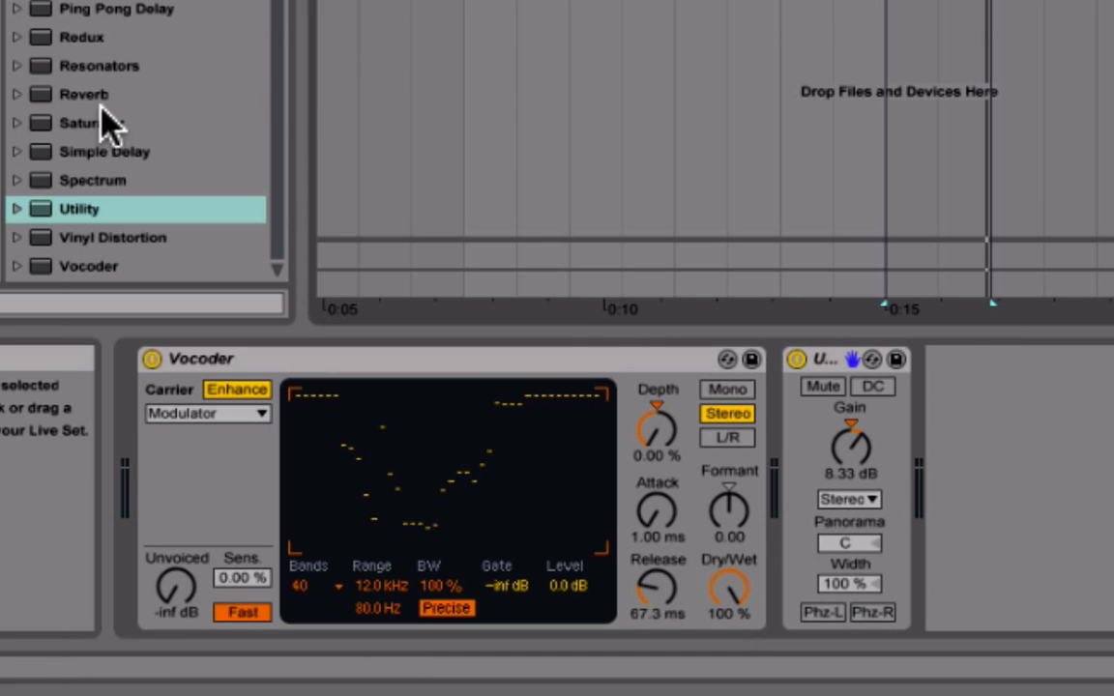
- Insert a Reverb between the Vocoder and Utility with Lo Cut on, input filter at 272 Hz and 7.23, and 0.50 ms predelay
{"action": "left_click_drag", "start_coordinate": [77, 94], "coordinate": [722, 454]}
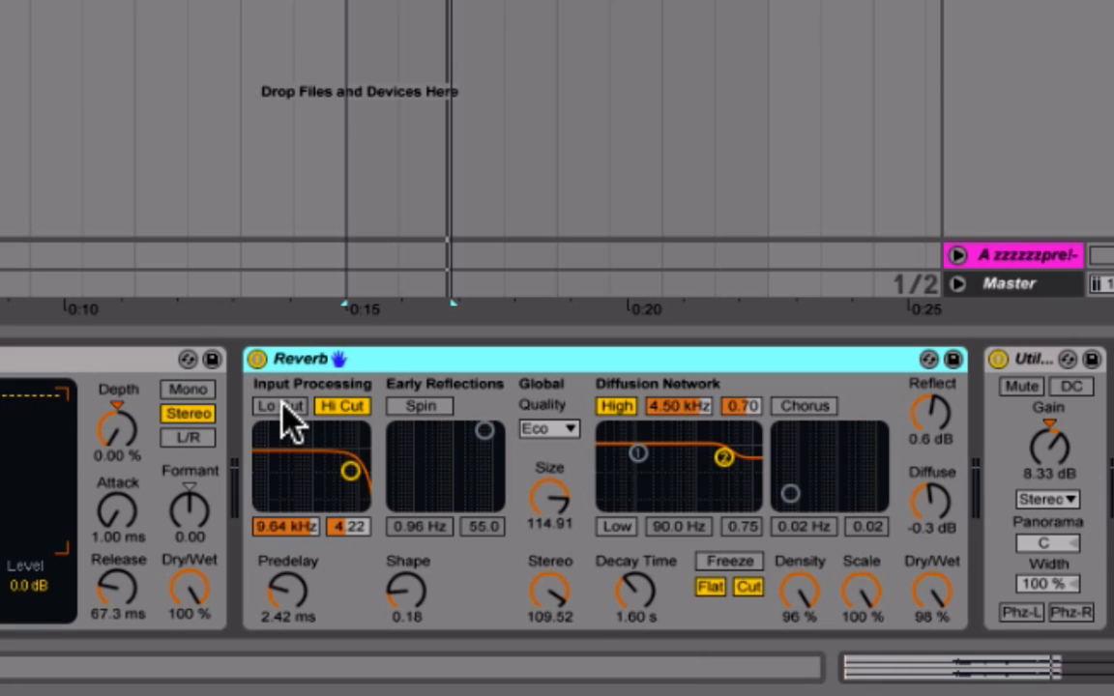
{"action": "left_click", "coordinate": [280, 407]}
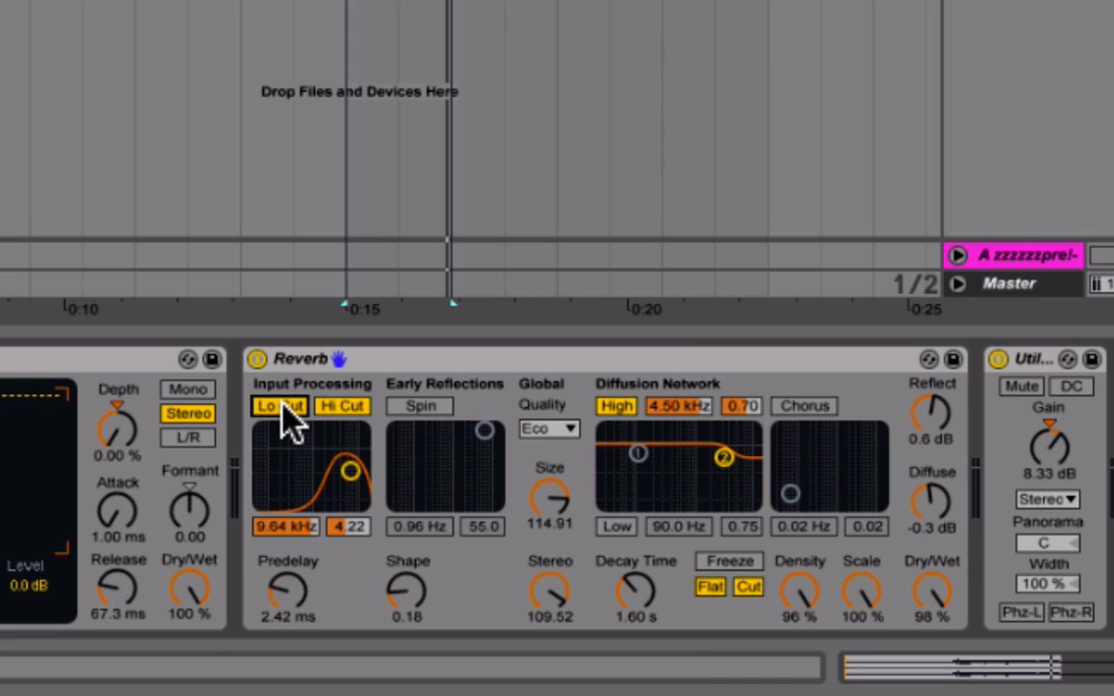
{"action": "left_click_drag", "start_coordinate": [351, 471], "coordinate": [294, 443]}
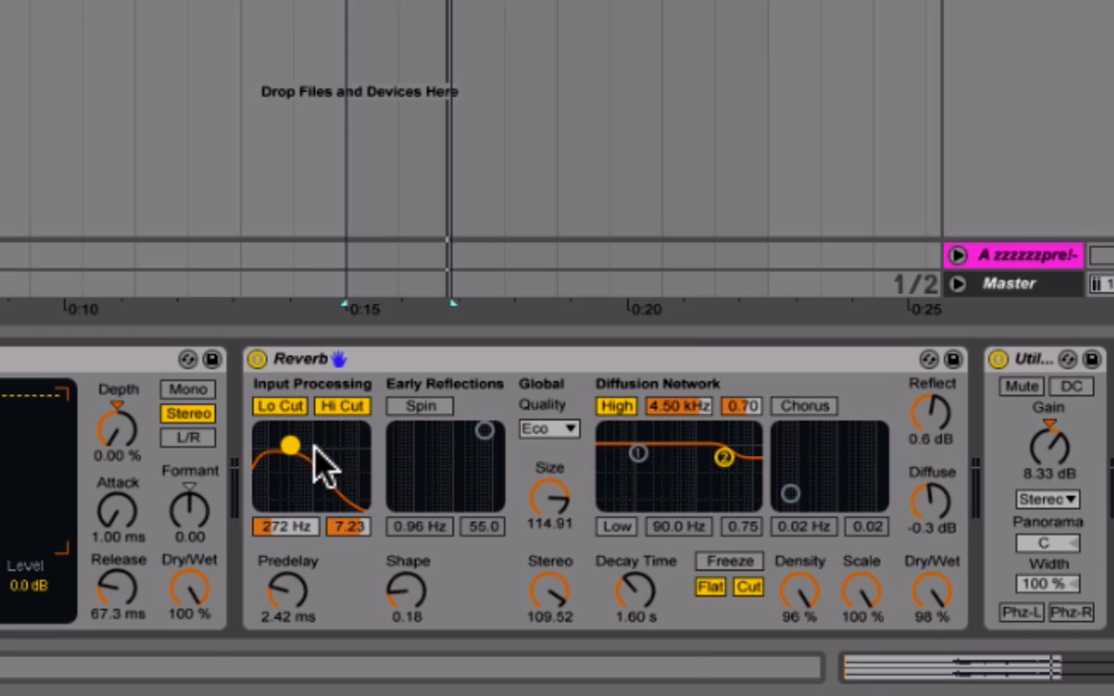
{"action": "left_click_drag", "start_coordinate": [286, 584], "coordinate": [293, 584]}
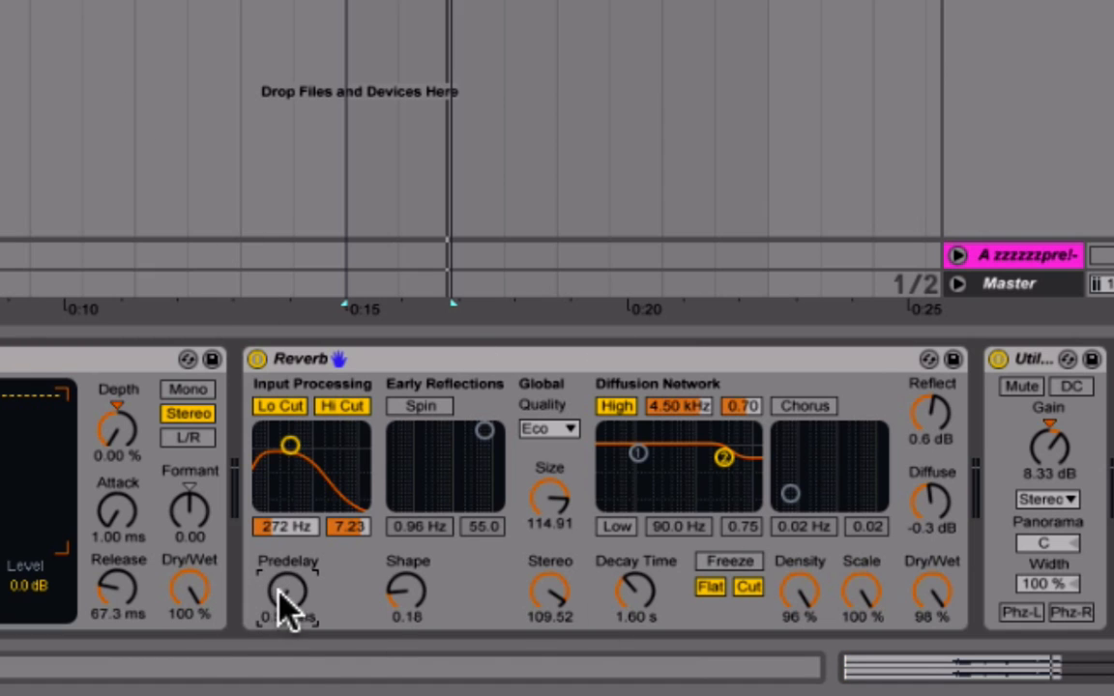
{"action": "left_click_drag", "start_coordinate": [278, 591], "coordinate": [279, 640]}
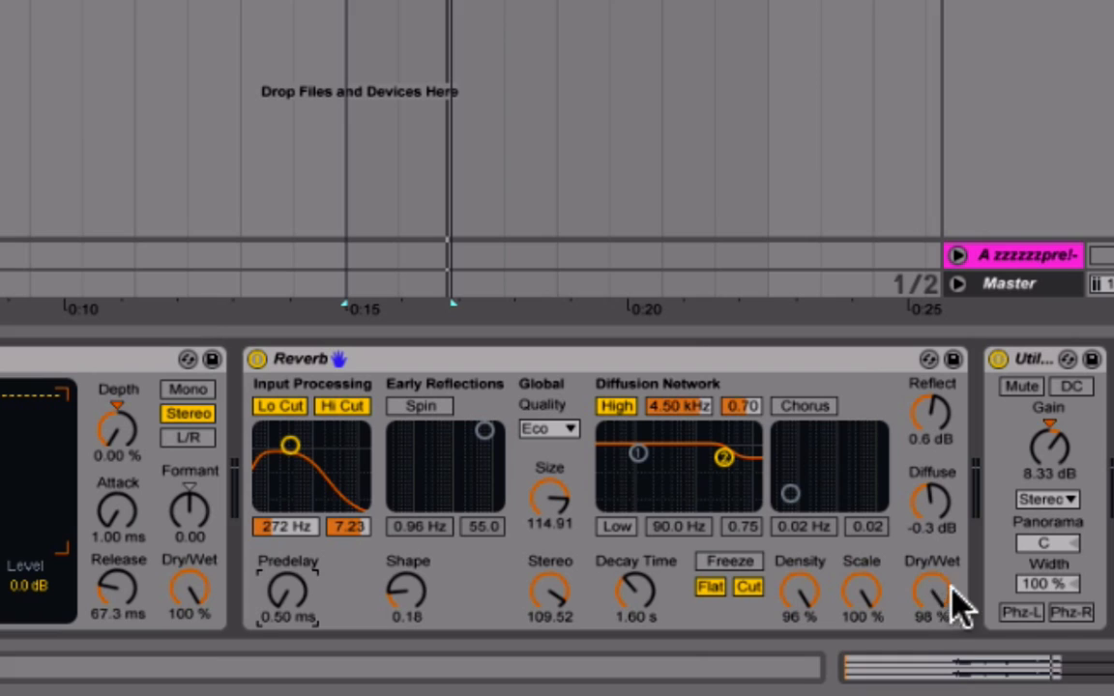
- Balance the Reverb against the loop with Dry/Wet at 23% and Diffuse at -3.6 dB
{"action": "left_click_drag", "start_coordinate": [953, 597], "coordinate": [953, 677]}
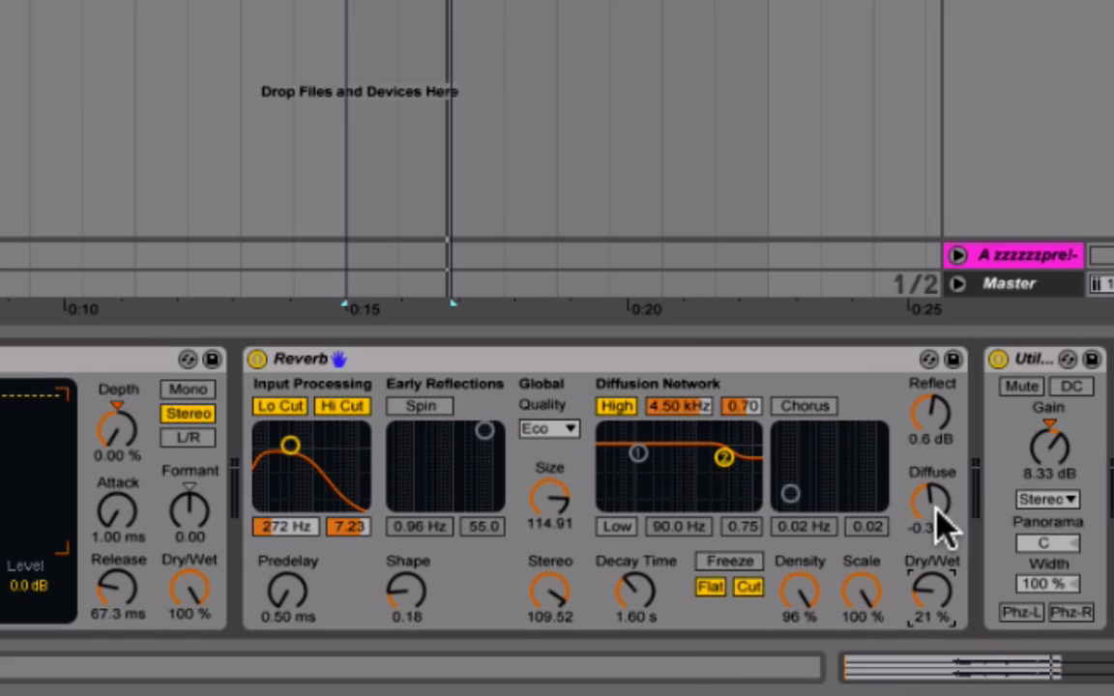
{"action": "left_click_drag", "start_coordinate": [940, 497], "coordinate": [940, 541]}
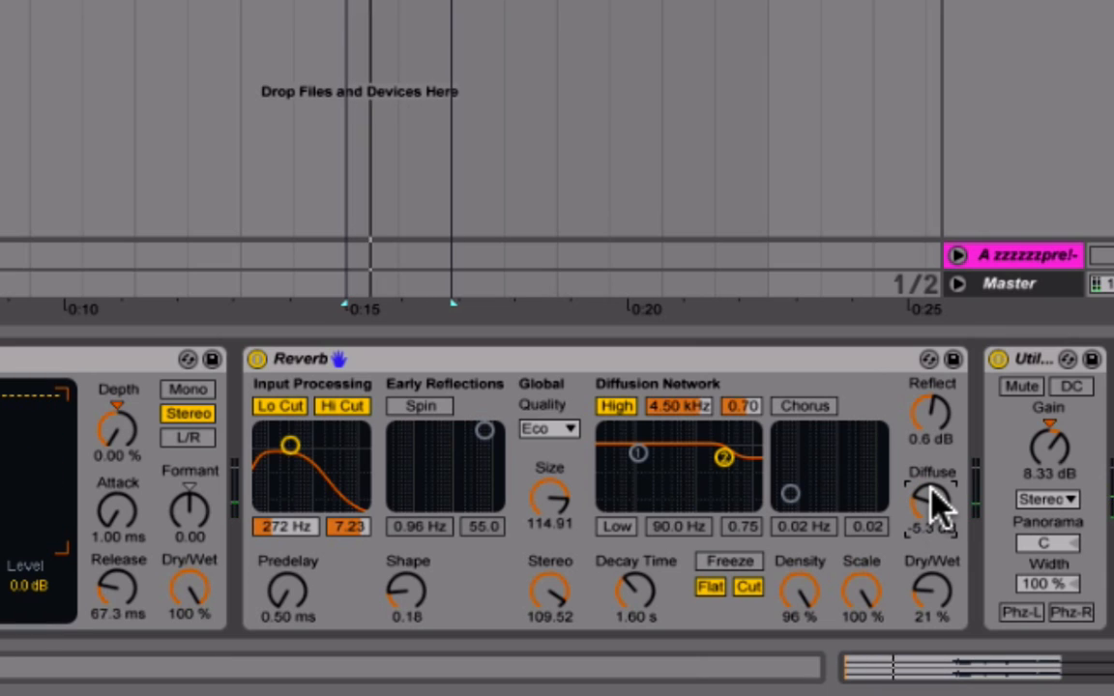
{"action": "mouse_move", "coordinate": [931, 609]}
{"action": "left_mouse_down"}
{"action": "mouse_move", "coordinate": [930, 580]}
{"action": "mouse_move", "coordinate": [930, 602]}
{"action": "left_mouse_up"}
{"action": "left_click_drag", "start_coordinate": [936, 536], "coordinate": [940, 509]}
{"action": "left_click_drag", "start_coordinate": [940, 588], "coordinate": [940, 565]}
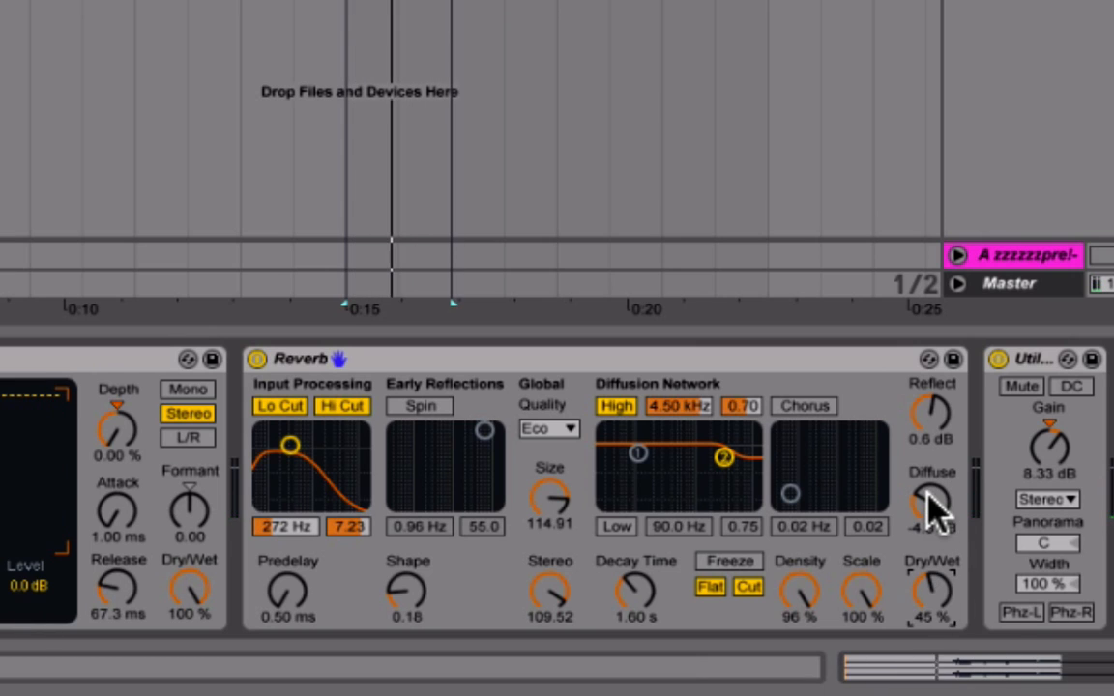
{"action": "left_click_drag", "start_coordinate": [932, 510], "coordinate": [933, 493]}
{"action": "left_click_drag", "start_coordinate": [925, 563], "coordinate": [926, 584]}
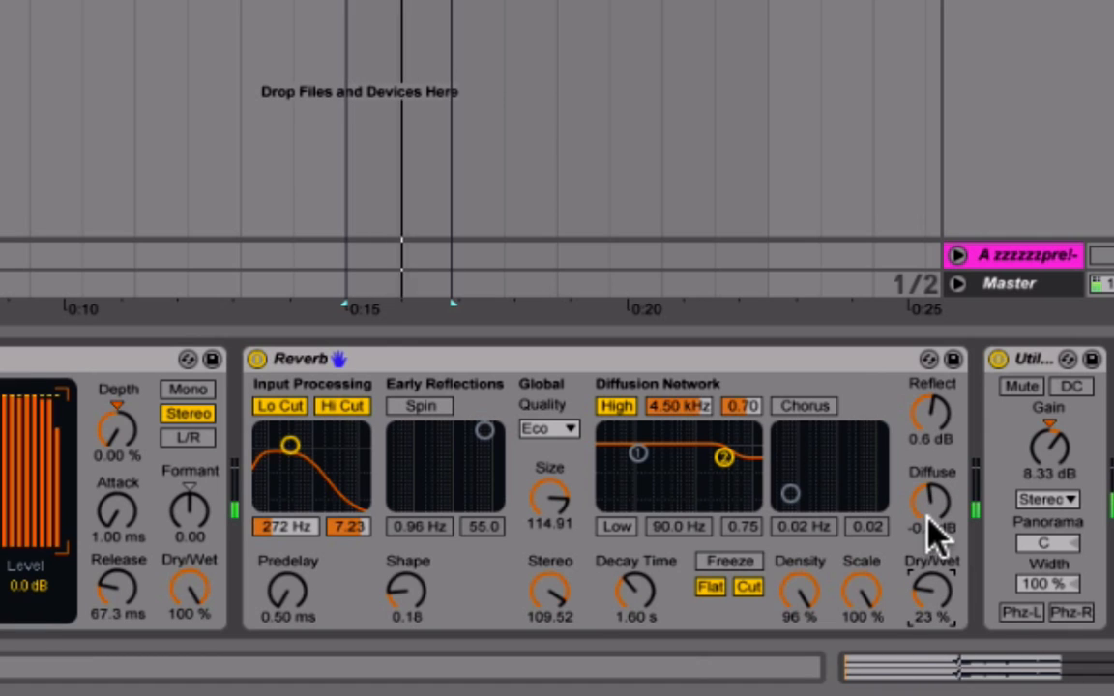
{"action": "left_click_drag", "start_coordinate": [933, 527], "coordinate": [932, 546]}
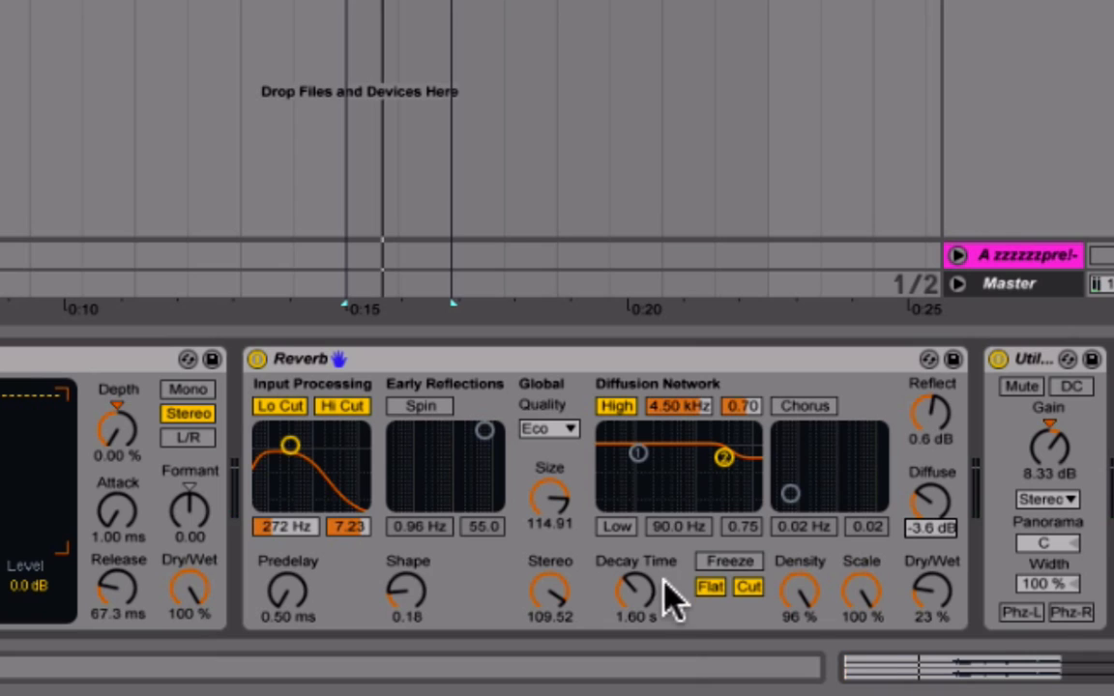
- Set the Reverb's decay time to 3.02 s and its Dry/Wet to 22%
{"action": "left_click", "coordinate": [638, 588]}
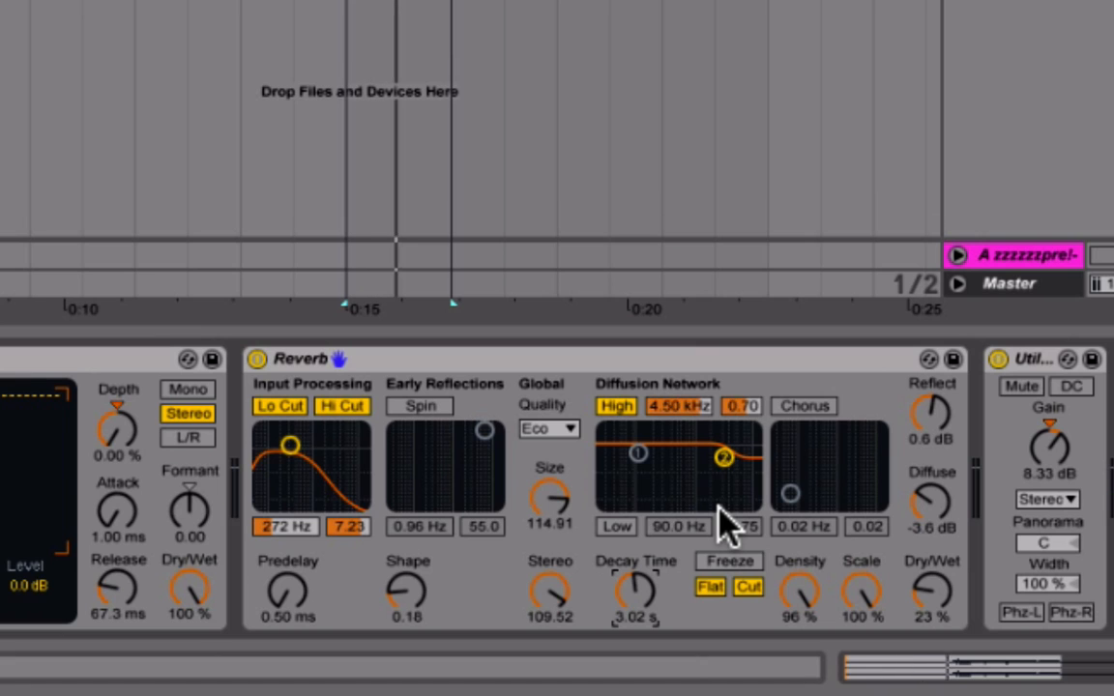
{"action": "left_click_drag", "start_coordinate": [930, 589], "coordinate": [932, 597]}
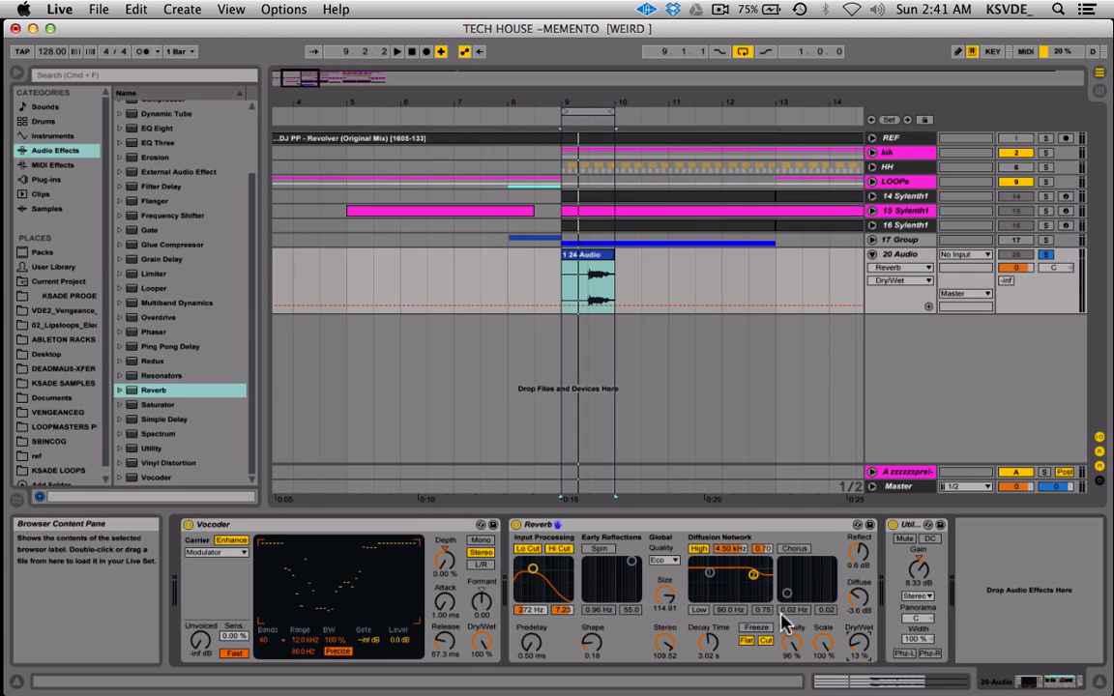
{"action": "left_click_drag", "start_coordinate": [932, 592], "coordinate": [932, 589]}
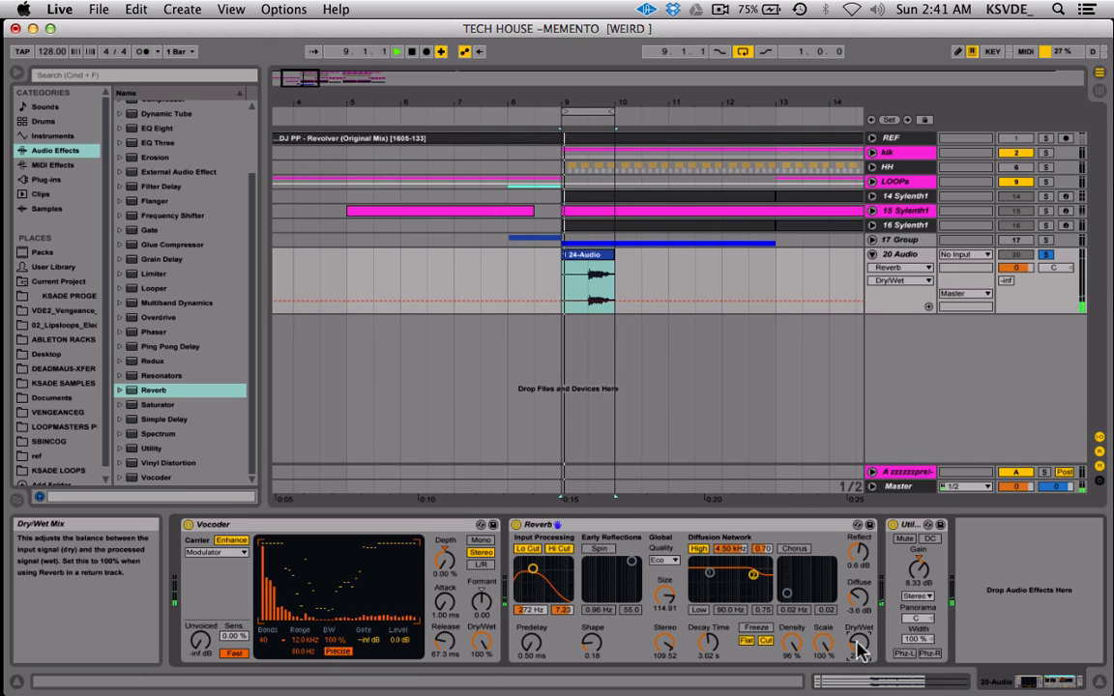
{"action": "key", "text": "space"}
- Add a Ping Pong Delay after Utility in Time mode at 40 ms, with 40% Dry/Wet and its filter at 776 Hz and 8.74
{"action": "left_click", "coordinate": [155, 350]}
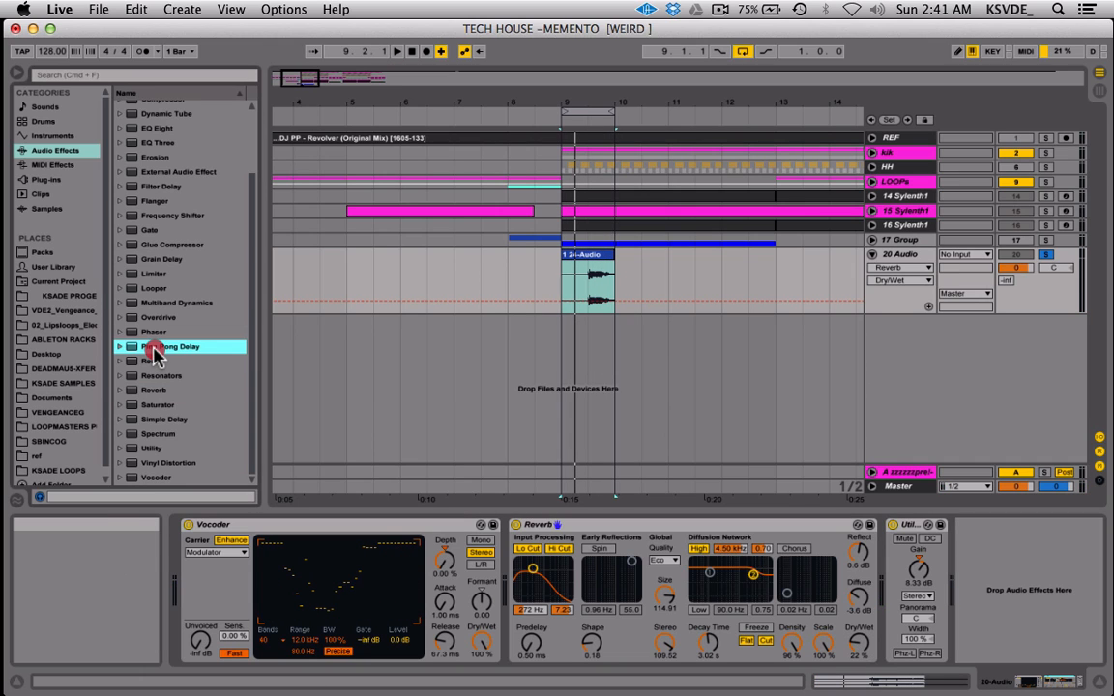
{"action": "left_click_drag", "start_coordinate": [155, 353], "coordinate": [1002, 592]}
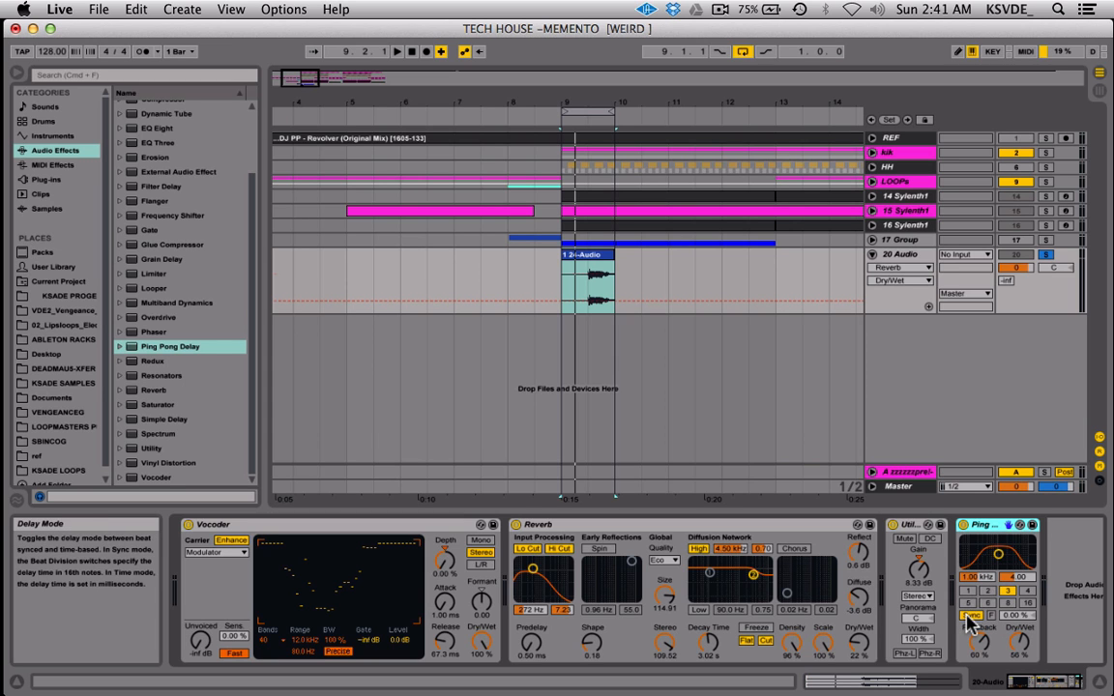
{"action": "left_click", "coordinate": [970, 615]}
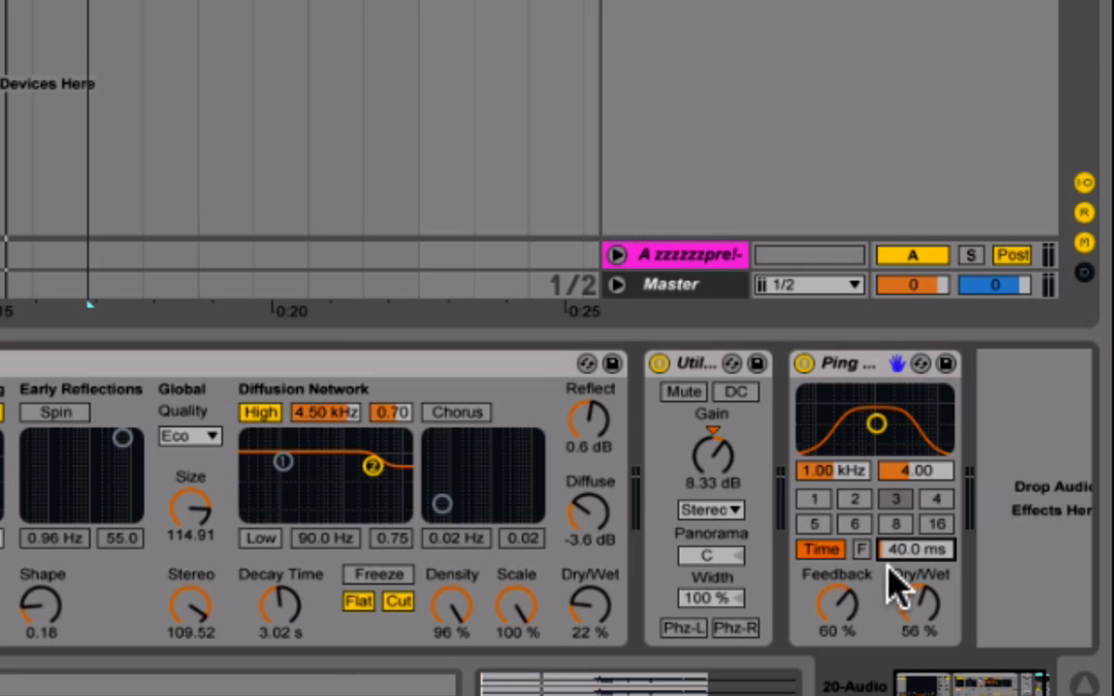
{"action": "left_click", "coordinate": [901, 595]}
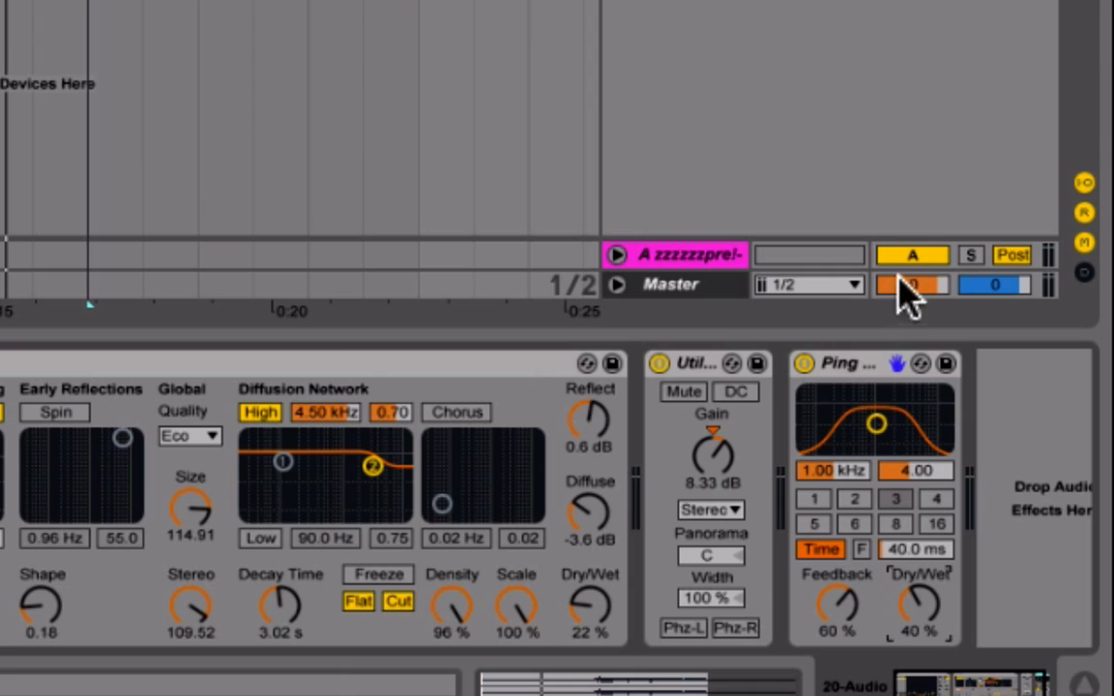
{"action": "left_click_drag", "start_coordinate": [876, 423], "coordinate": [868, 392]}
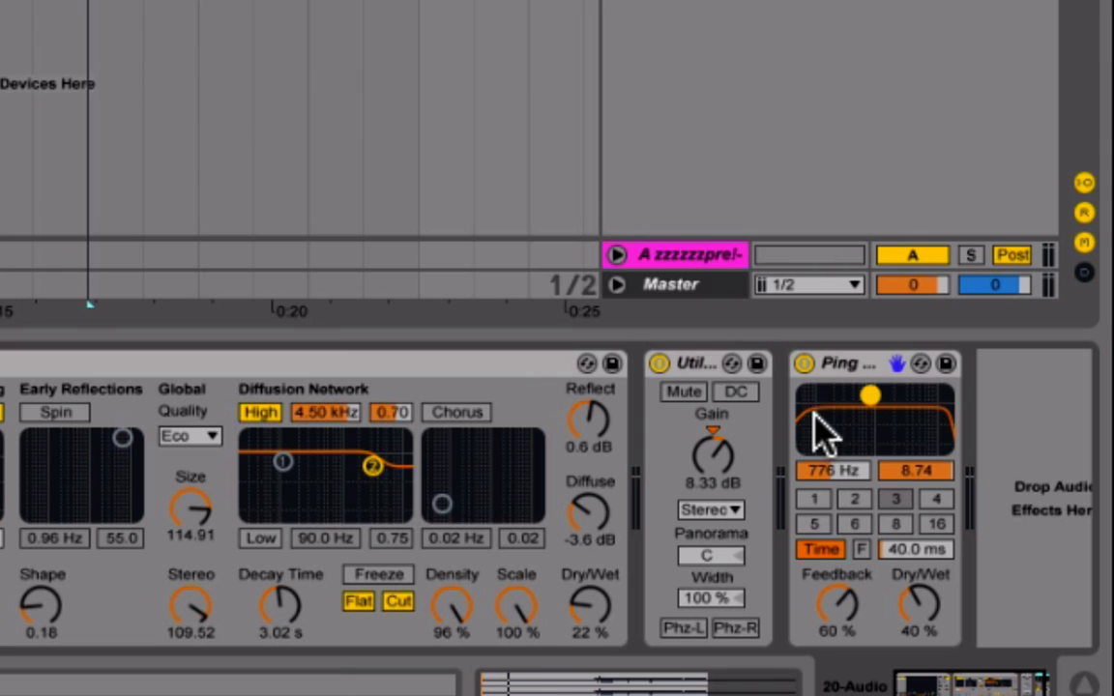
- Fine-tune the Ping Pong Delay to 36% feedback and 40% Dry/Wet while the loop plays
{"action": "left_click", "coordinate": [919, 607]}
{"action": "left_click_drag", "start_coordinate": [917, 597], "coordinate": [917, 562]}
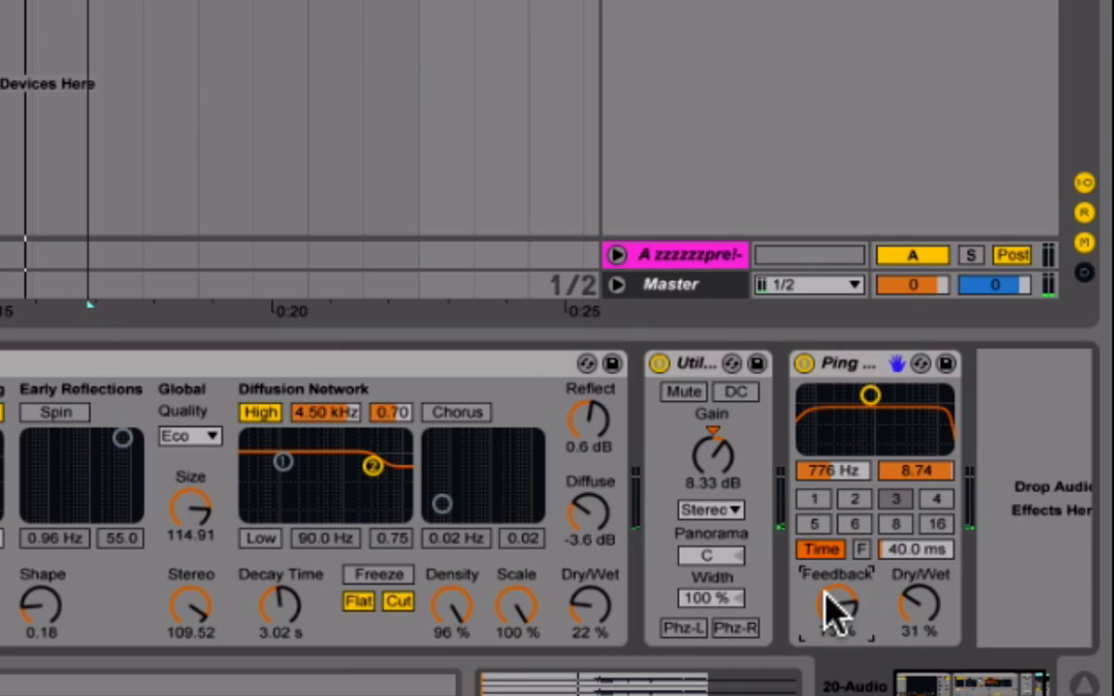
{"action": "mouse_move", "coordinate": [840, 607]}
{"action": "left_mouse_down"}
{"action": "mouse_move", "coordinate": [829, 628]}
{"action": "mouse_move", "coordinate": [830, 609]}
{"action": "left_mouse_up"}
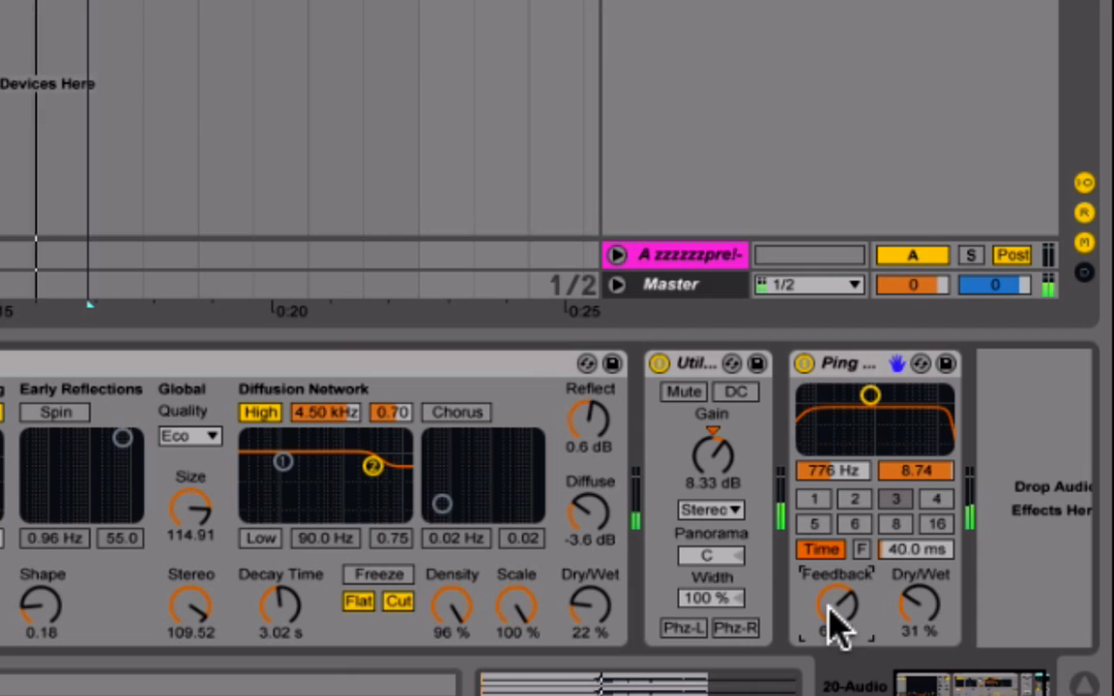
{"action": "mouse_move", "coordinate": [936, 599]}
{"action": "left_mouse_down"}
{"action": "mouse_move", "coordinate": [936, 609]}
{"action": "mouse_move", "coordinate": [936, 593]}
{"action": "mouse_move", "coordinate": [918, 600]}
{"action": "left_mouse_up"}
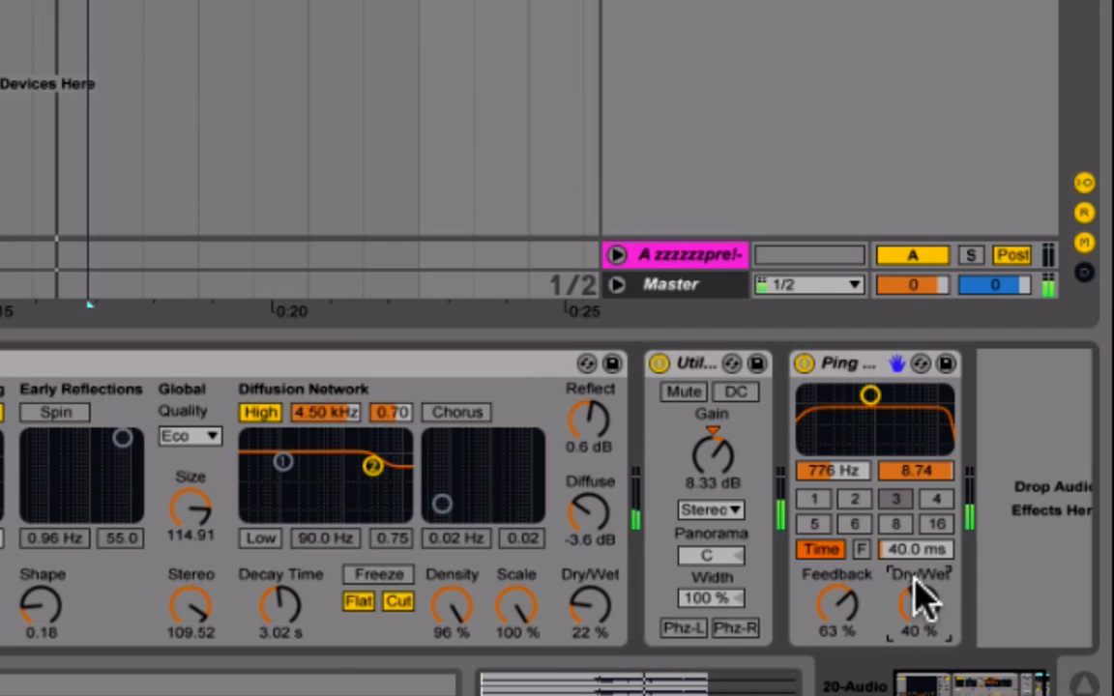
{"action": "mouse_move", "coordinate": [836, 604]}
{"action": "left_mouse_down"}
{"action": "mouse_move", "coordinate": [837, 628]}
{"action": "mouse_move", "coordinate": [836, 615]}
{"action": "left_mouse_up"}
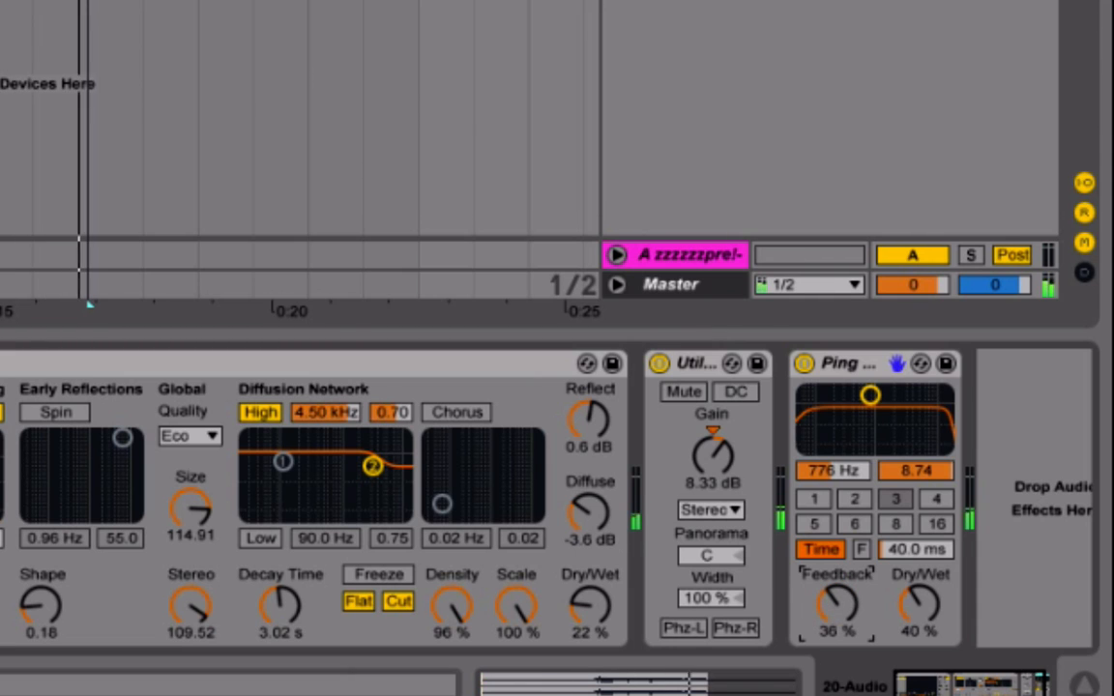
- Set the Ping Pong Delay's feedback to 63% on track 20
{"action": "left_click_drag", "start_coordinate": [848, 596], "coordinate": [848, 564]}
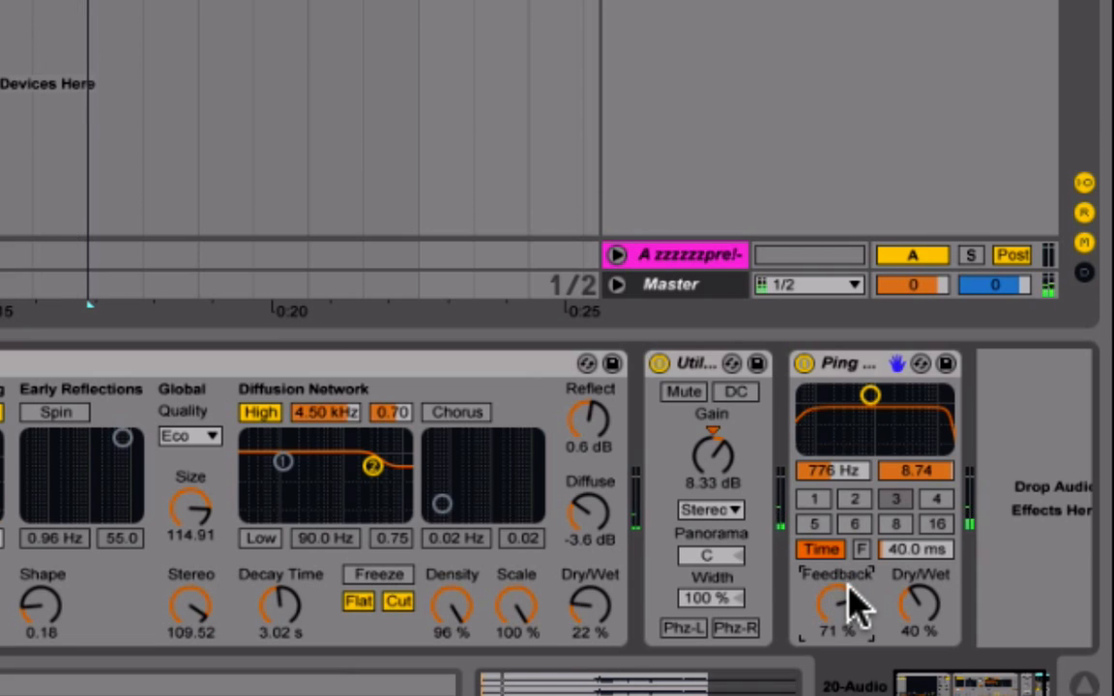
{"action": "left_click_drag", "start_coordinate": [848, 584], "coordinate": [856, 607]}
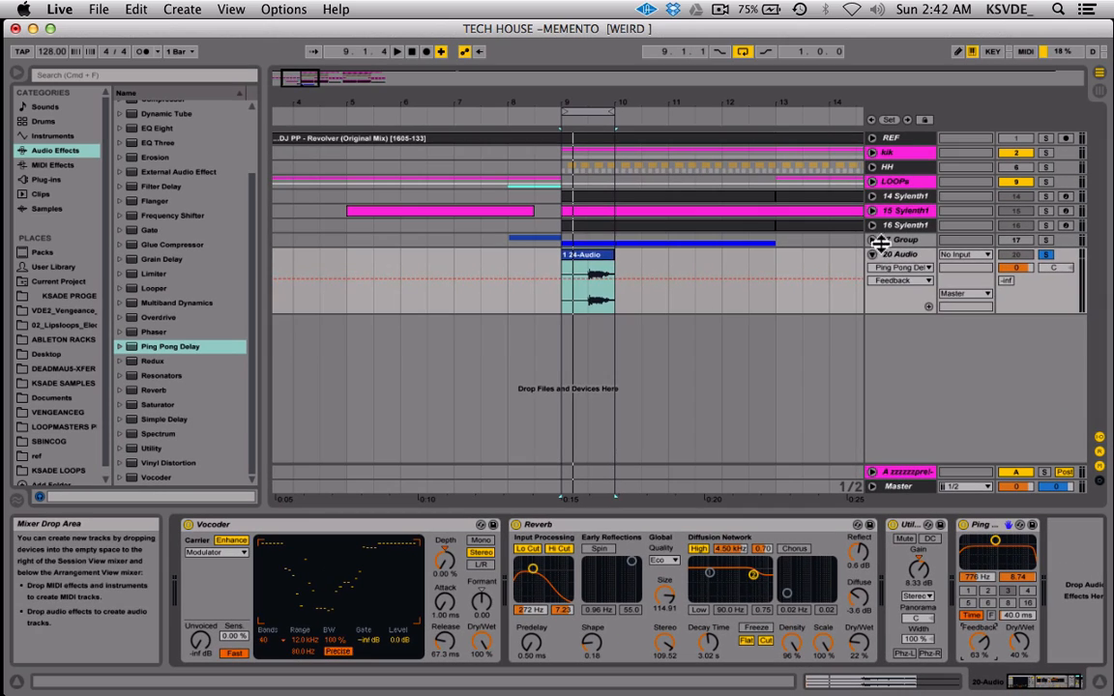
- Listen to 17 Group soloed from bar 8 to compare its earlier vocal treatment
{"action": "left_click", "coordinate": [872, 240]}
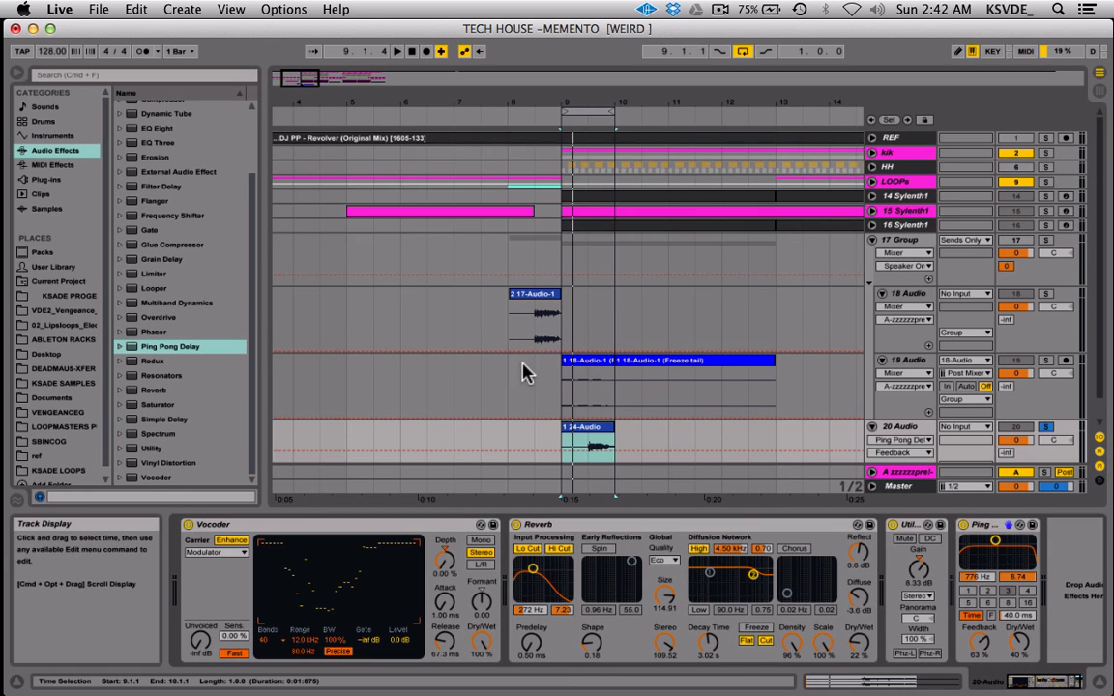
{"action": "left_click", "coordinate": [1046, 239]}
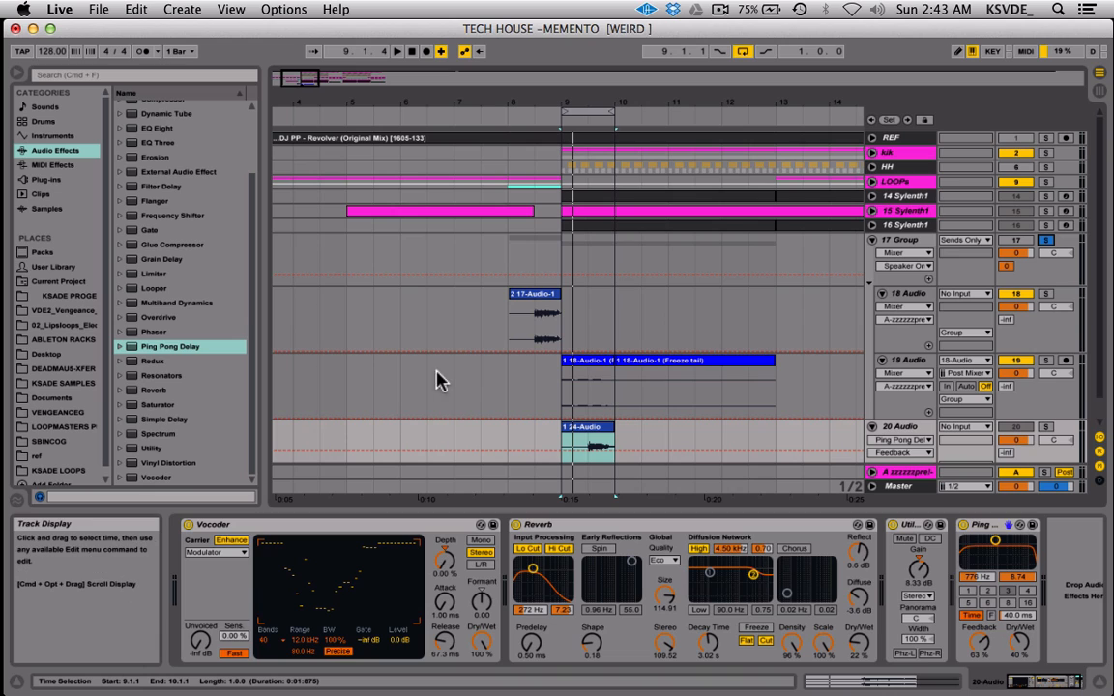
{"action": "left_click", "coordinate": [509, 391]}
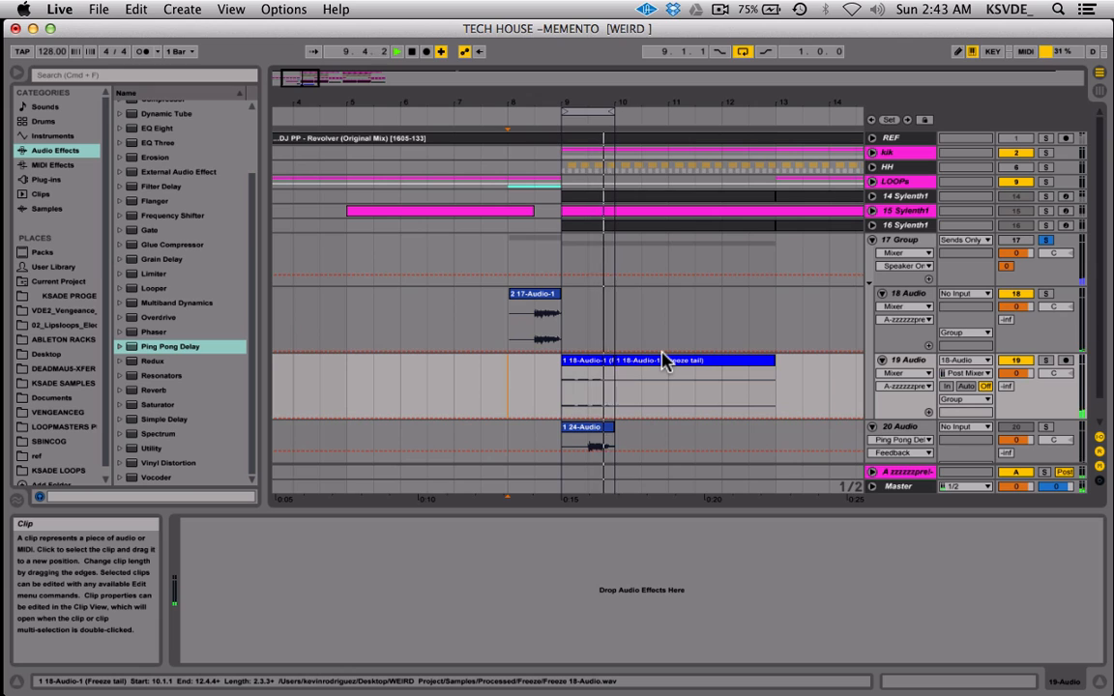
{"action": "left_click", "coordinate": [872, 241]}
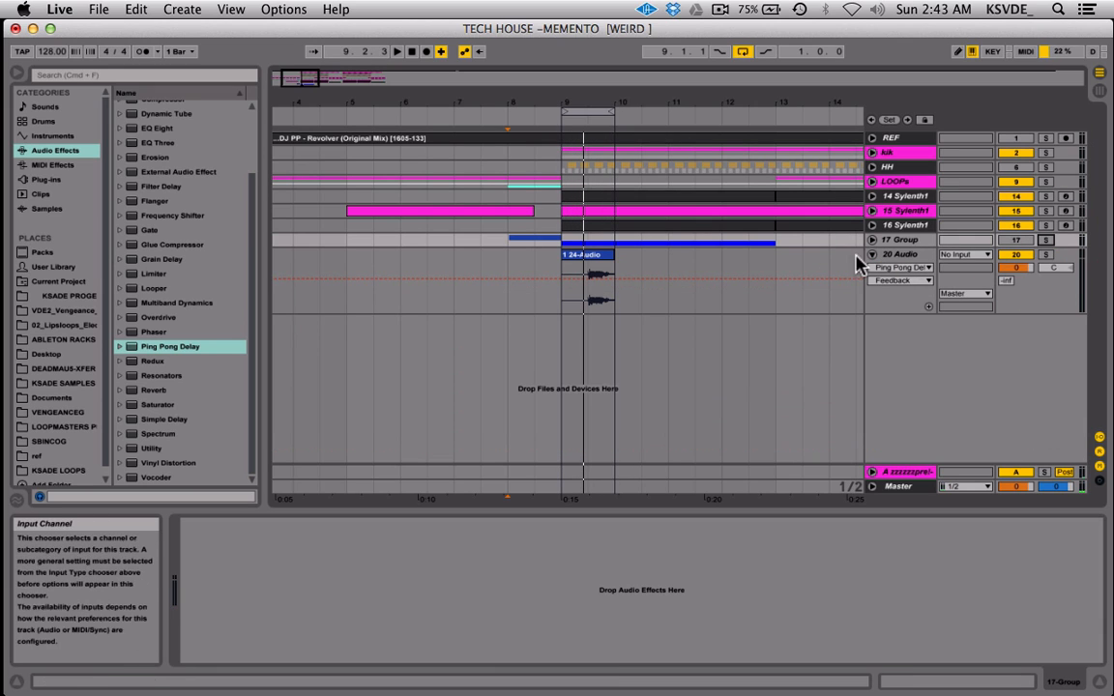
- Move the 24-Audio clip on track 20 to start at bar 8 and play it with the full arrangement
{"action": "left_click", "coordinate": [901, 253]}
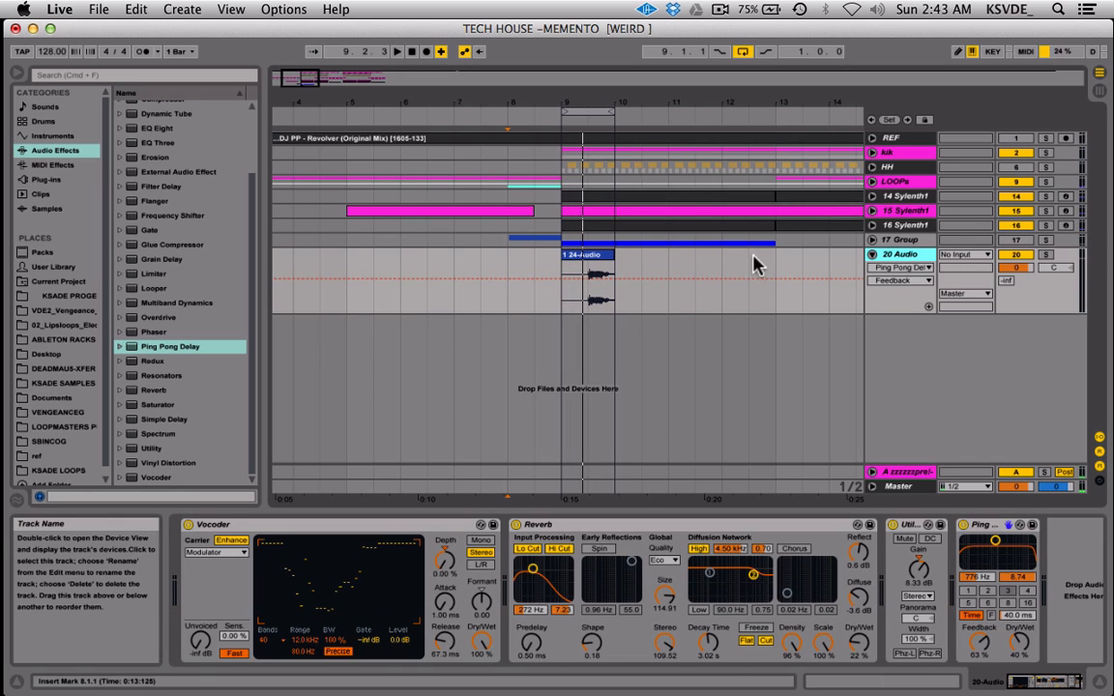
{"action": "left_click_drag", "start_coordinate": [575, 259], "coordinate": [539, 261]}
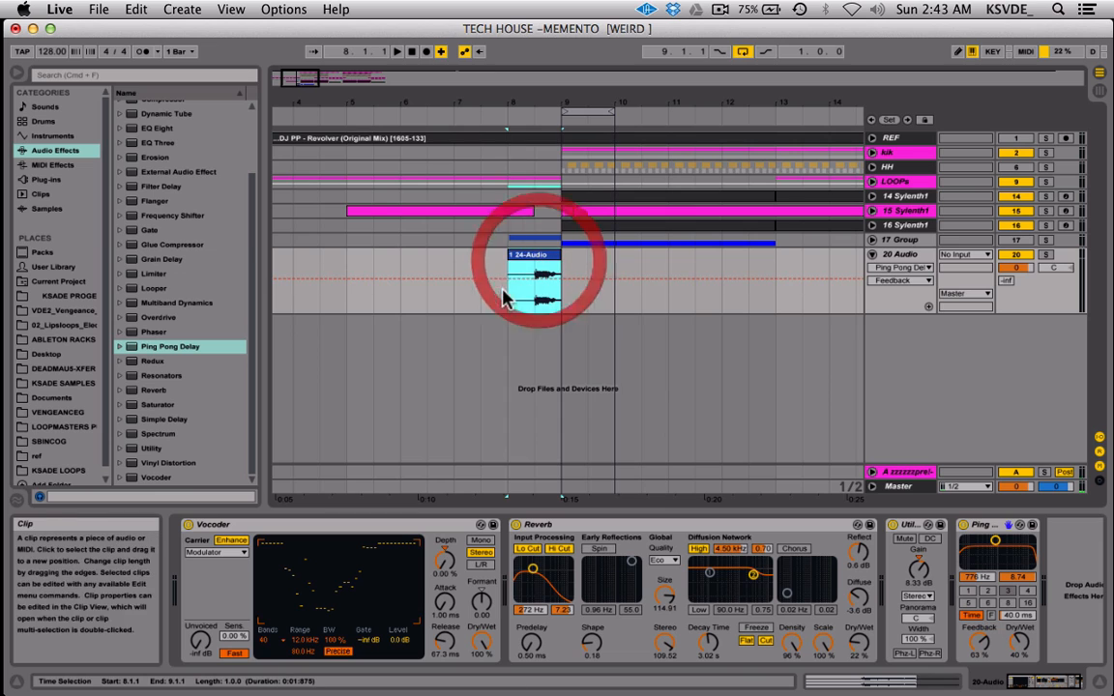
{"action": "left_click", "coordinate": [497, 256]}
{"action": "key", "text": "space"}
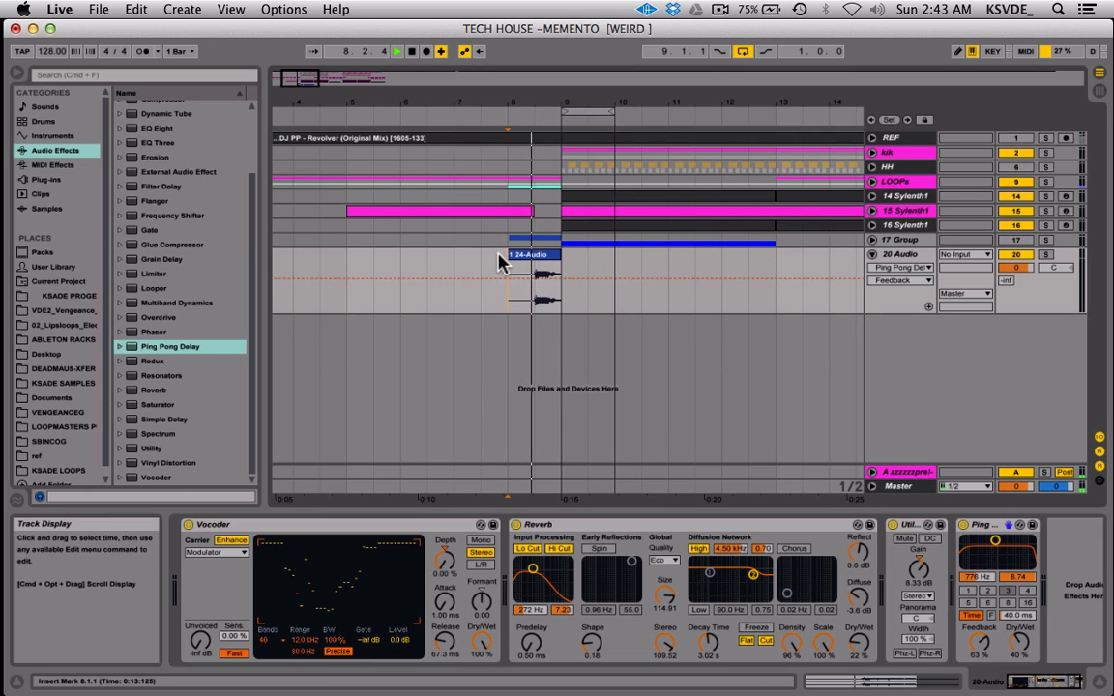
{"action": "left_click", "coordinate": [908, 256]}
{"action": "key", "text": "space"}
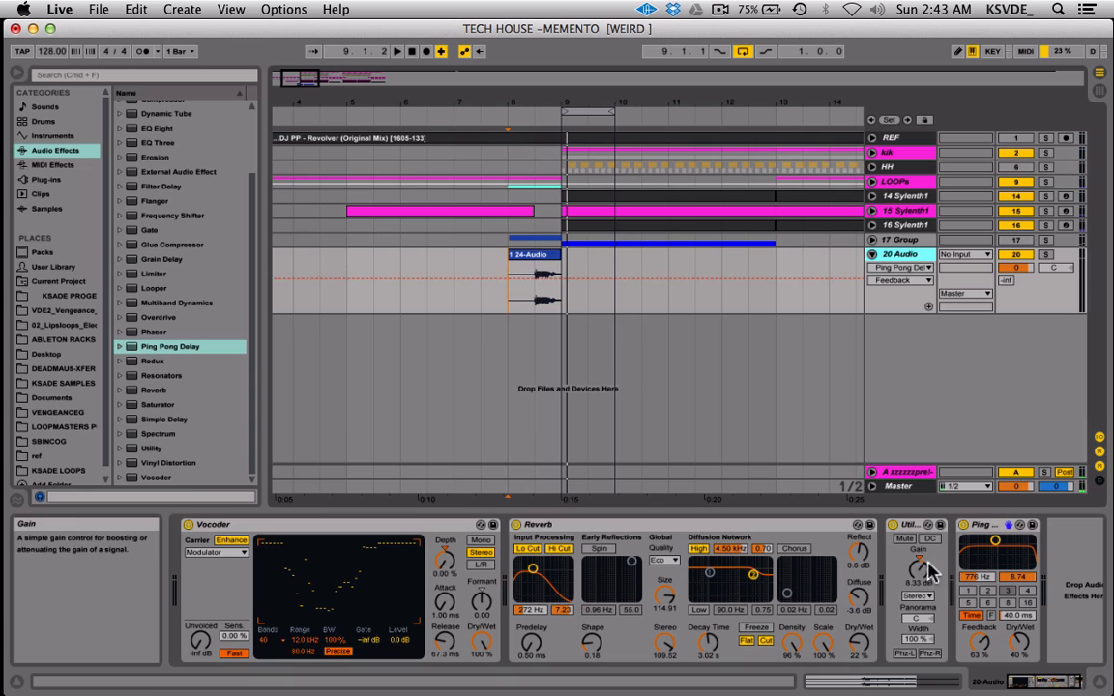
- Insert a new audio track directly below track 20
{"action": "left_click", "coordinate": [894, 255]}
{"action": "key", "text": "super+t"}
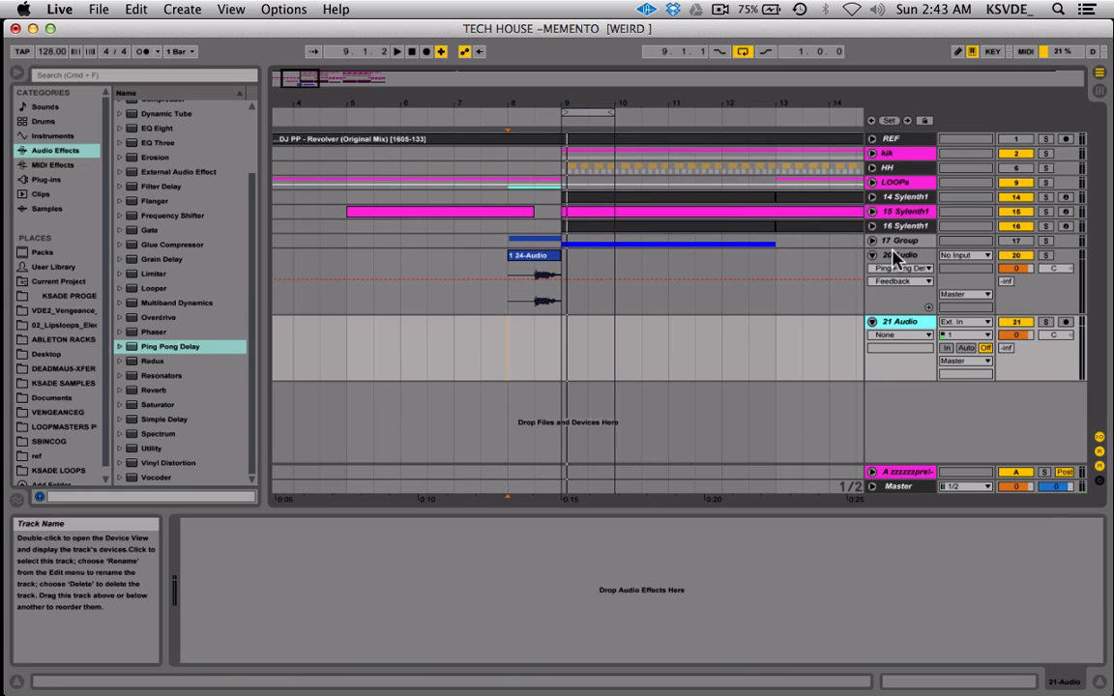
{"action": "left_click", "coordinate": [959, 322]}
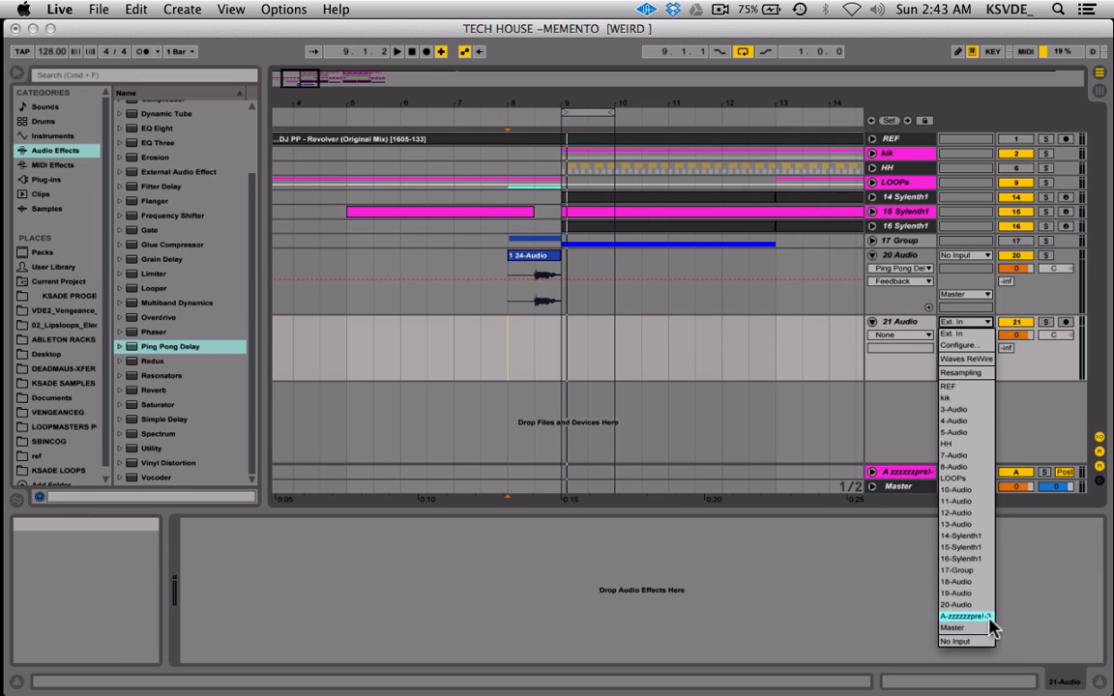
{"action": "left_click", "coordinate": [904, 260]}
- Freeze and flatten track 20, copying its frozen clip onto track 21 at bar 8
{"action": "right_click", "coordinate": [904, 259]}
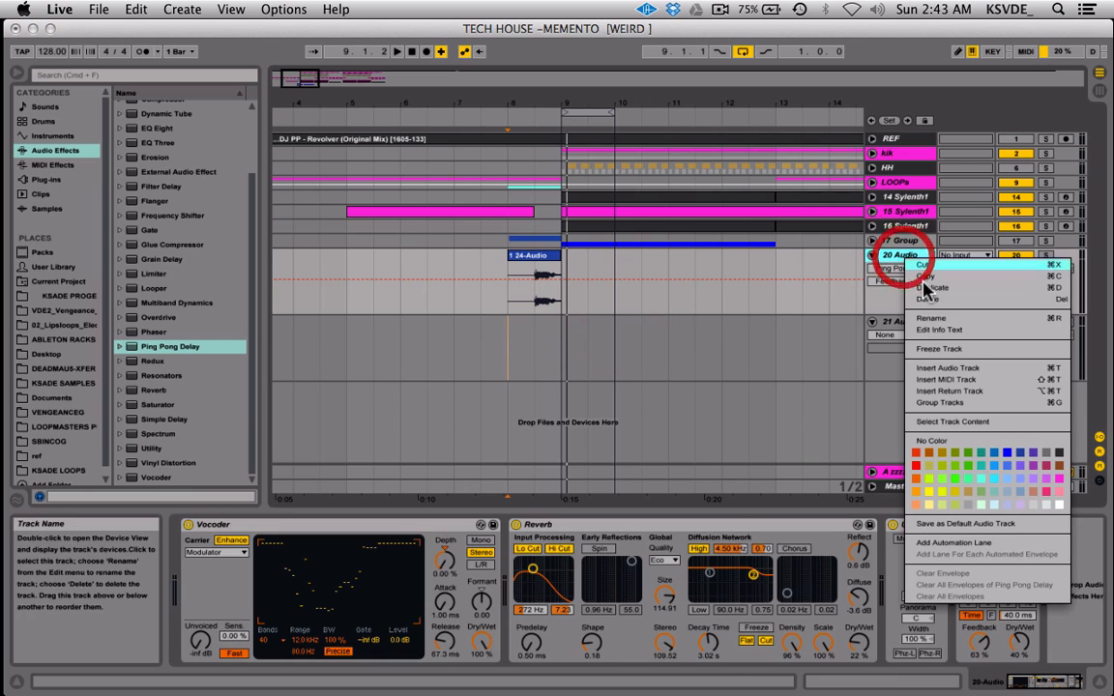
{"action": "left_click", "coordinate": [957, 348]}
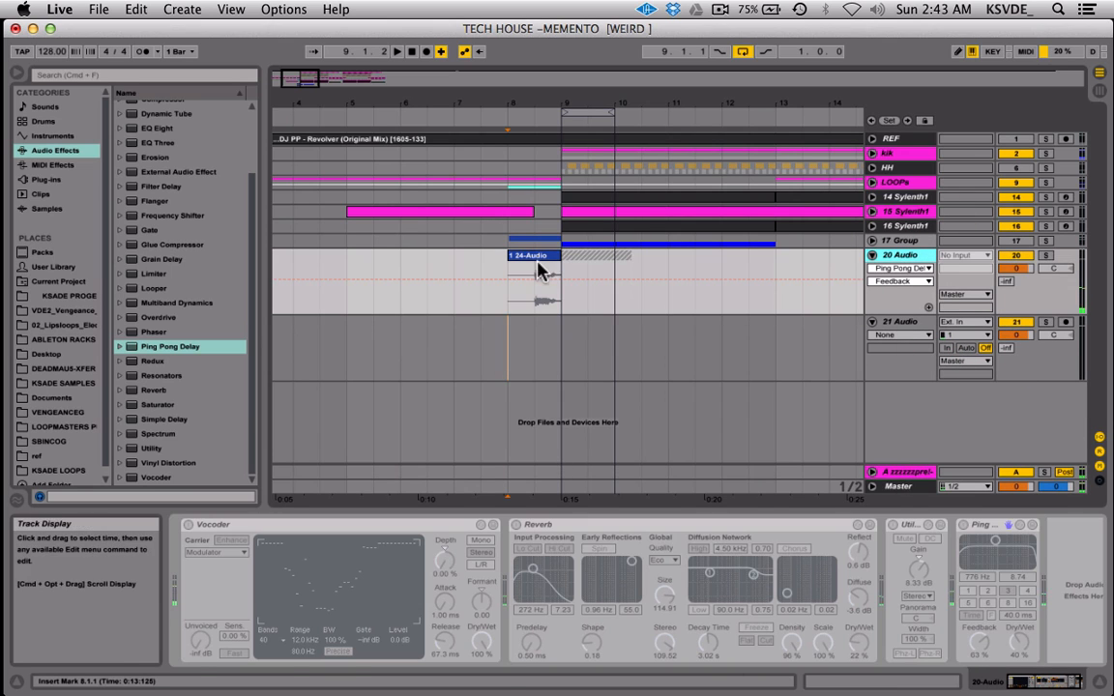
{"action": "left_click_drag", "start_coordinate": [533, 256], "coordinate": [530, 324]}
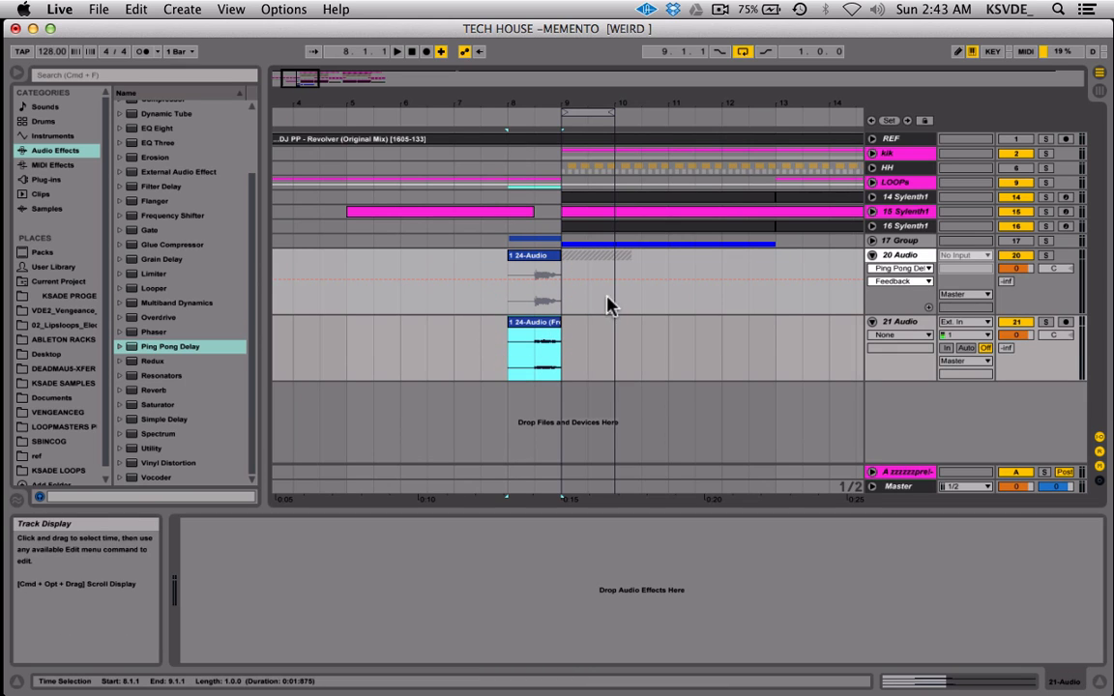
{"action": "right_click", "coordinate": [901, 261]}
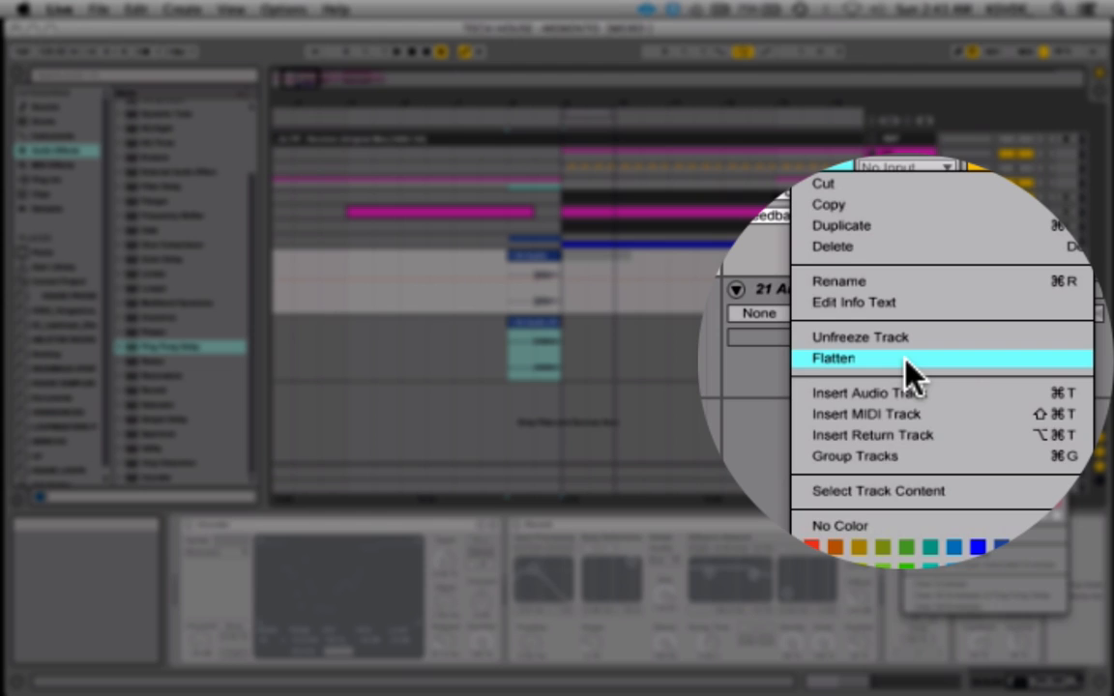
{"action": "left_click", "coordinate": [914, 373]}
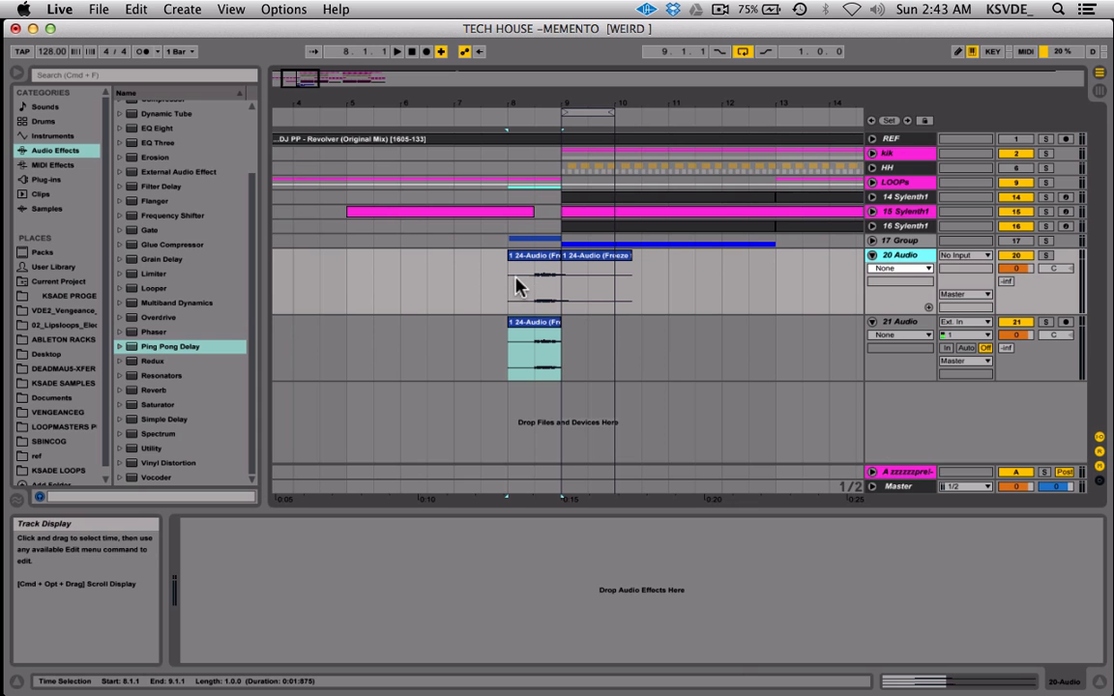
- Examine the effect chain on 18 Audio inside 17 Group
{"action": "left_click", "coordinate": [873, 241]}
{"action": "left_click", "coordinate": [911, 296]}
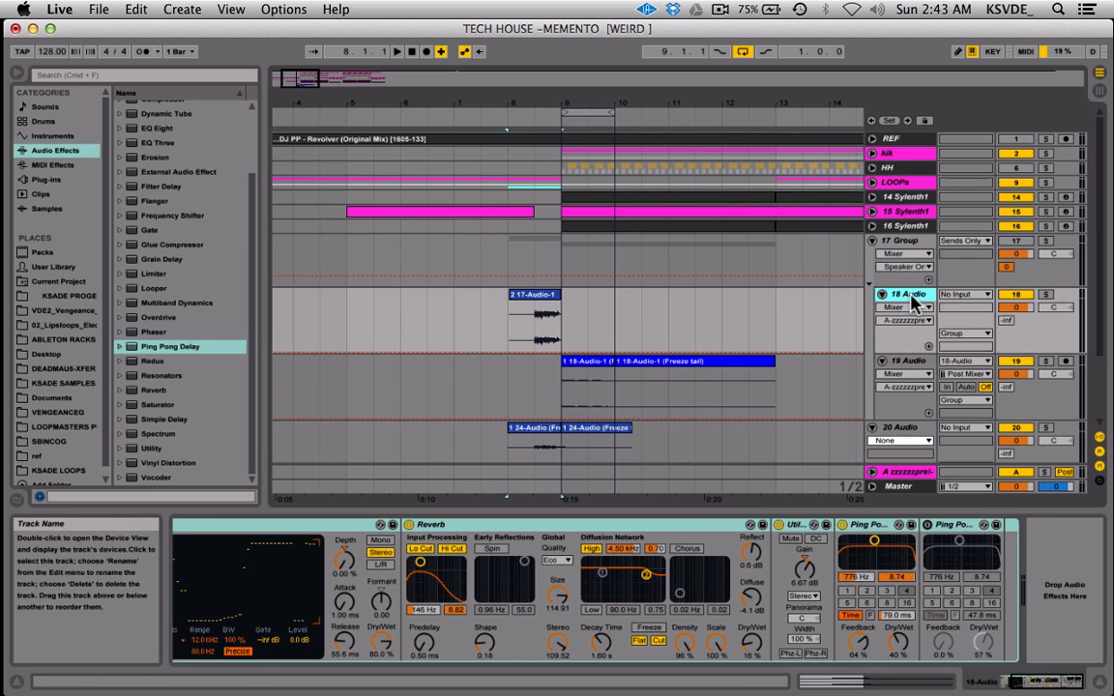
{"action": "left_click", "coordinate": [596, 622]}
{"action": "scroll", "coordinate": [597, 621], "scroll_direction": "left", "scroll_amount": 3}
{"action": "scroll", "coordinate": [597, 622], "scroll_direction": "right", "scroll_amount": 3}
{"action": "scroll", "coordinate": [596, 622], "scroll_direction": "left", "scroll_amount": 3}
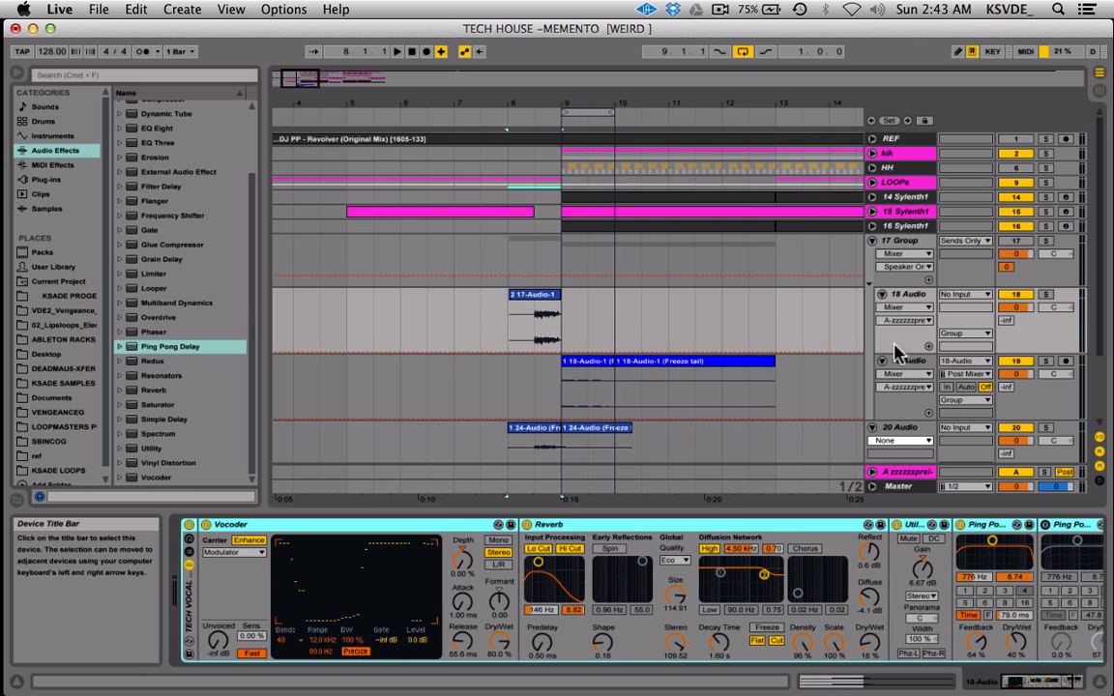
{"action": "left_click", "coordinate": [872, 240]}
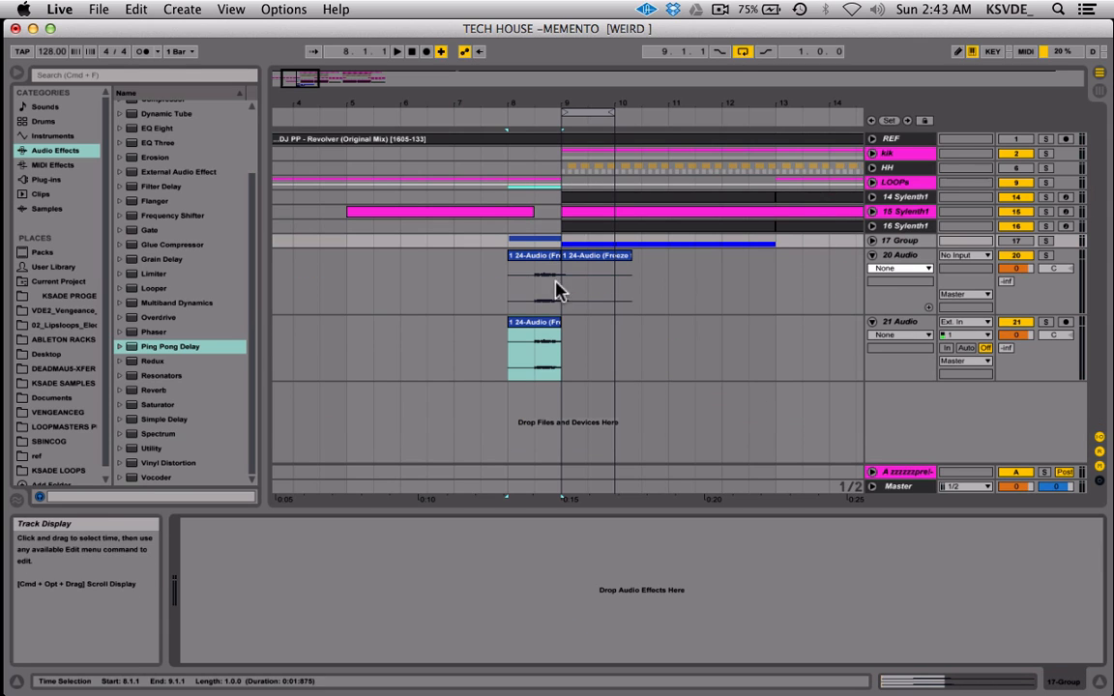
- Listen to the flattened track 20 from bar 8 with track 21 temporarily muted
{"action": "left_click", "coordinate": [505, 273]}
{"action": "left_click", "coordinate": [1014, 322]}
{"action": "key", "text": "space"}
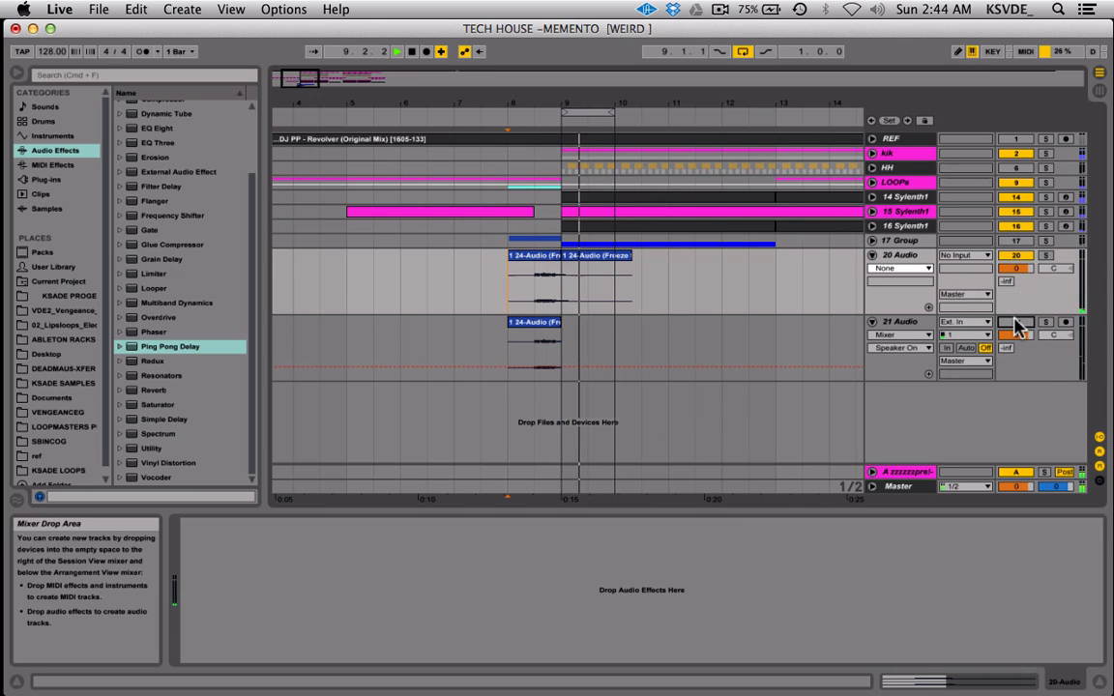
{"action": "left_click", "coordinate": [1014, 322]}
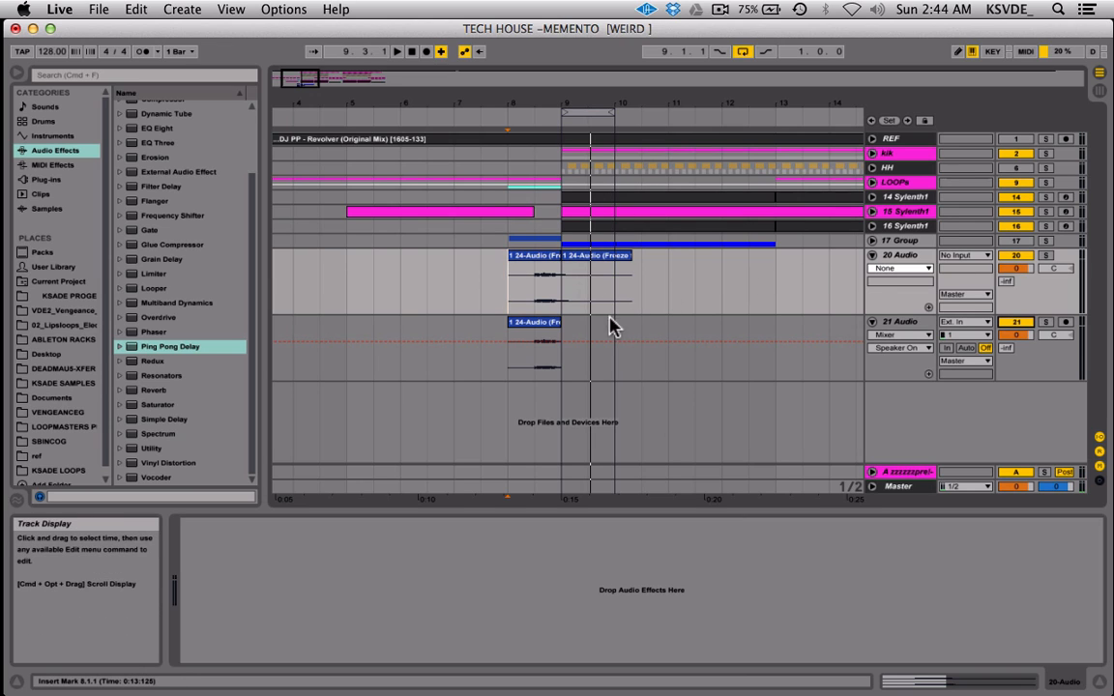
{"action": "left_click", "coordinate": [959, 322]}
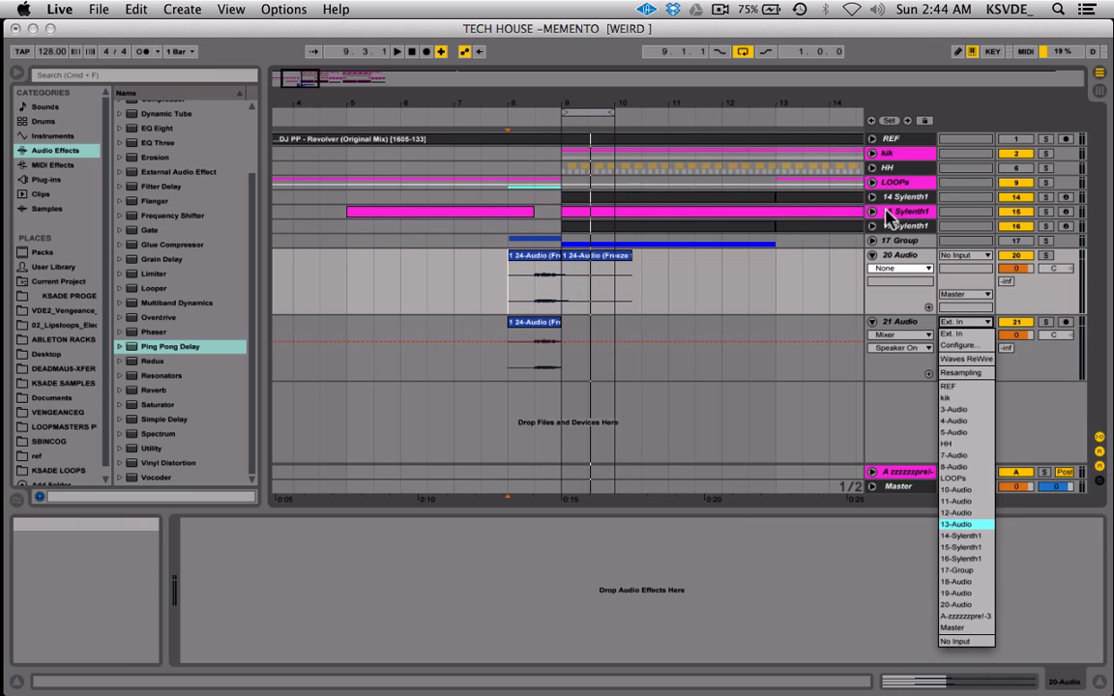
{"action": "left_click", "coordinate": [902, 261]}
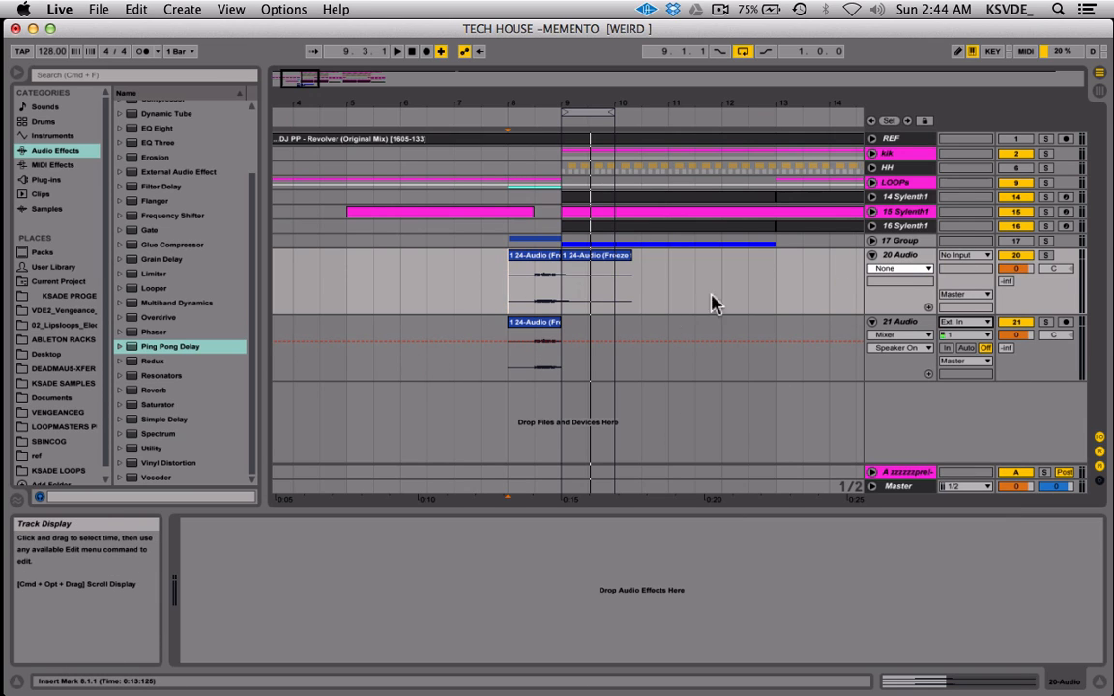
{"action": "left_click", "coordinate": [872, 240]}
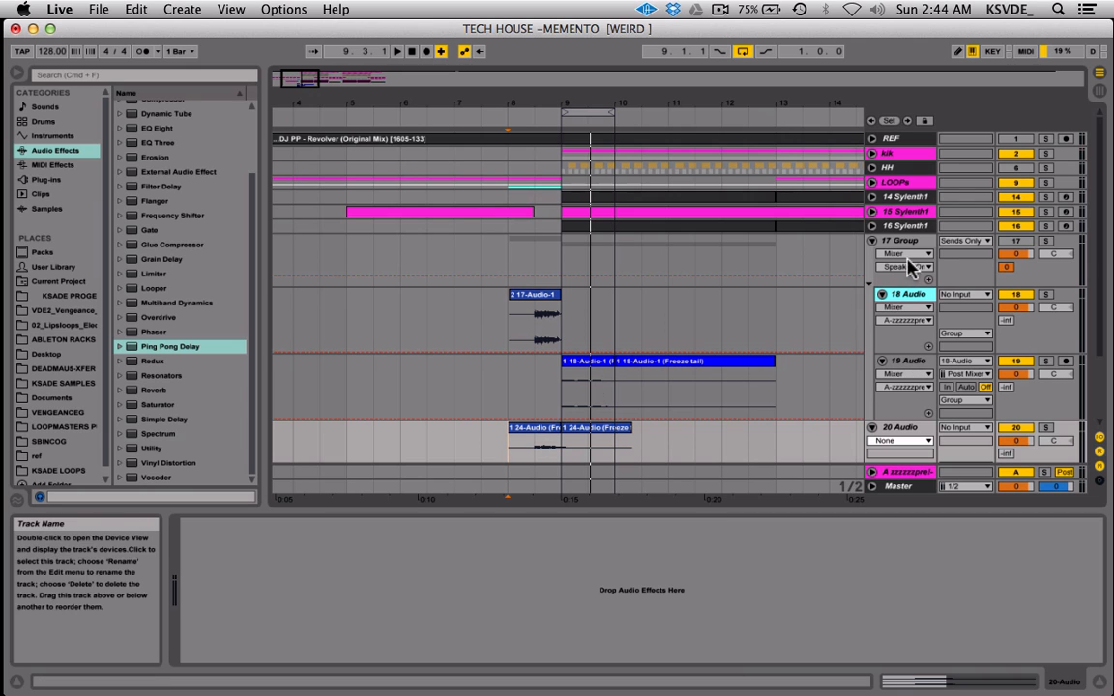
{"action": "left_click", "coordinate": [873, 242]}
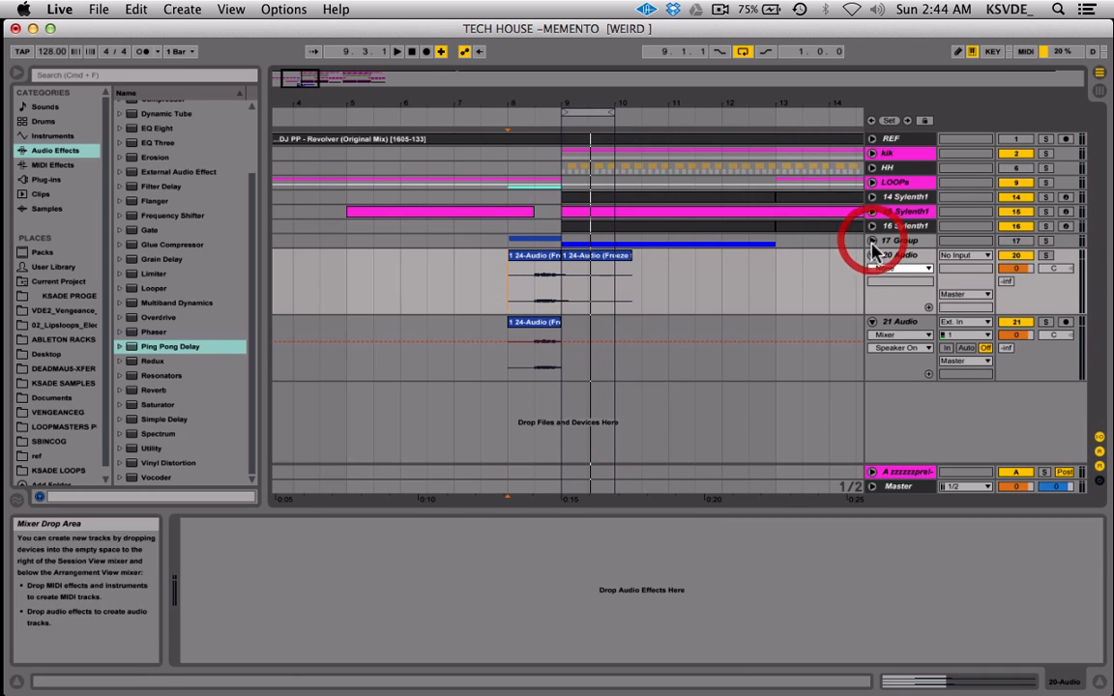
- Add a Ping Pong Delay followed by Nicky Romero's Kickstart plug-in to track 21
{"action": "double_click", "coordinate": [904, 323]}
{"action": "left_click_drag", "start_coordinate": [137, 346], "coordinate": [290, 561]}
{"action": "left_click", "coordinate": [43, 179]}
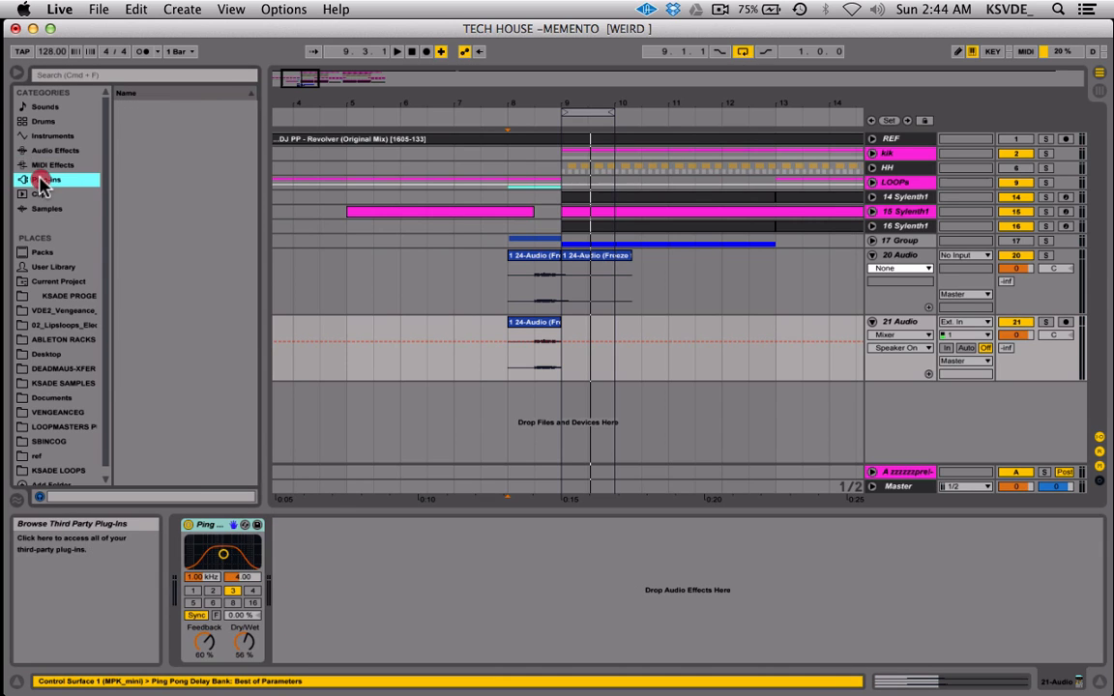
{"action": "left_click_drag", "start_coordinate": [153, 406], "coordinate": [296, 561]}
{"action": "left_click_drag", "start_coordinate": [641, 348], "coordinate": [492, 196]}
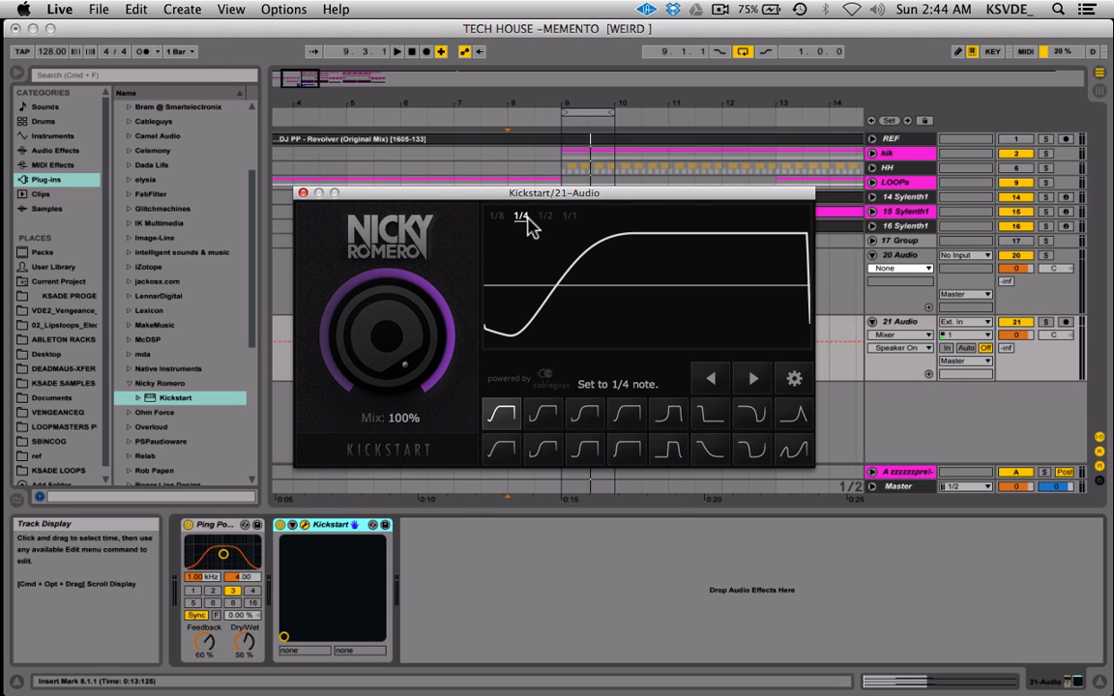
{"action": "left_click", "coordinate": [303, 193]}
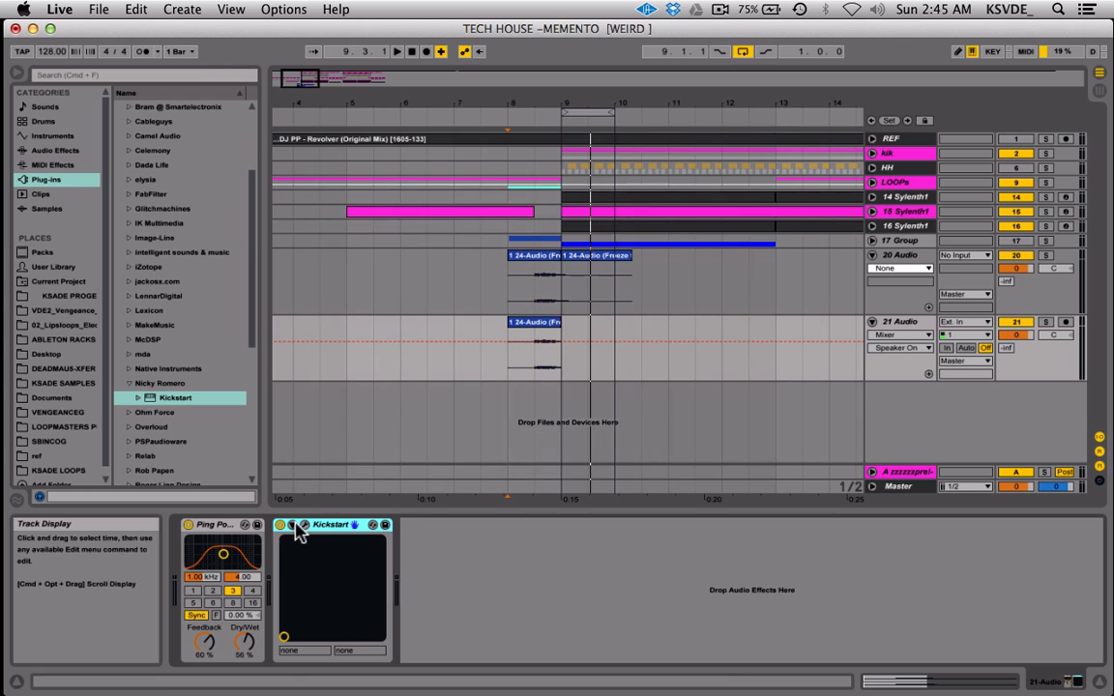
- Set track 21's Ping Pong Delay filter to 1.01 kHz and 9.00, beat division 1, feedback 78% and Dry/Wet 30%
{"action": "left_click_drag", "start_coordinate": [219, 548], "coordinate": [220, 543]}
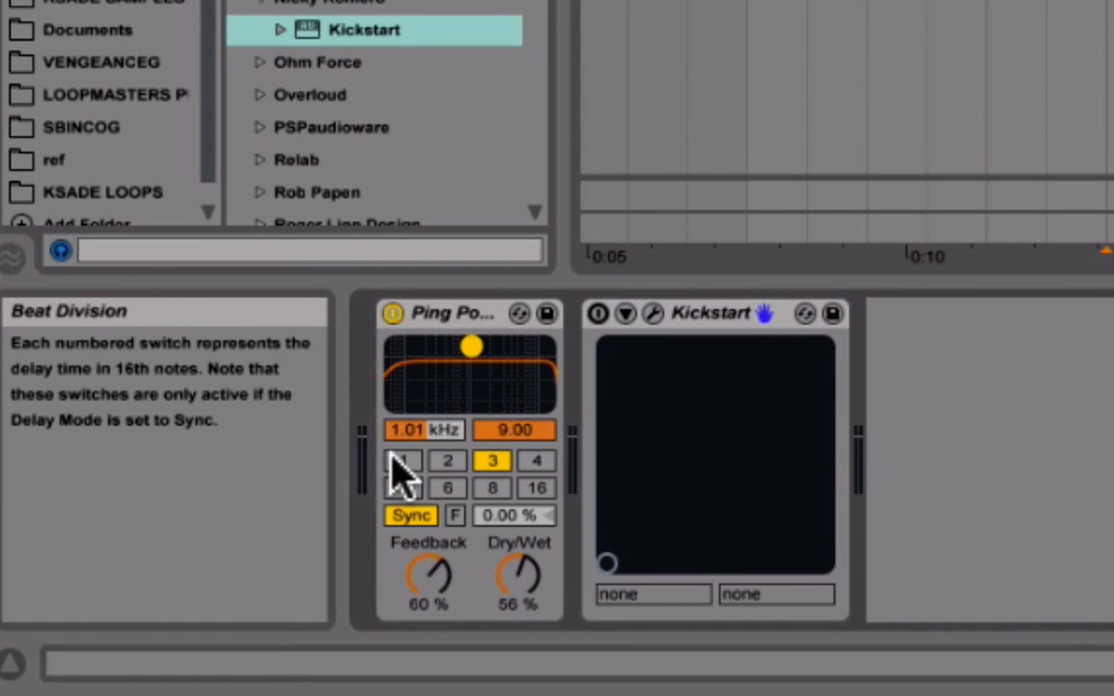
{"action": "left_click", "coordinate": [395, 460]}
{"action": "left_click", "coordinate": [433, 557]}
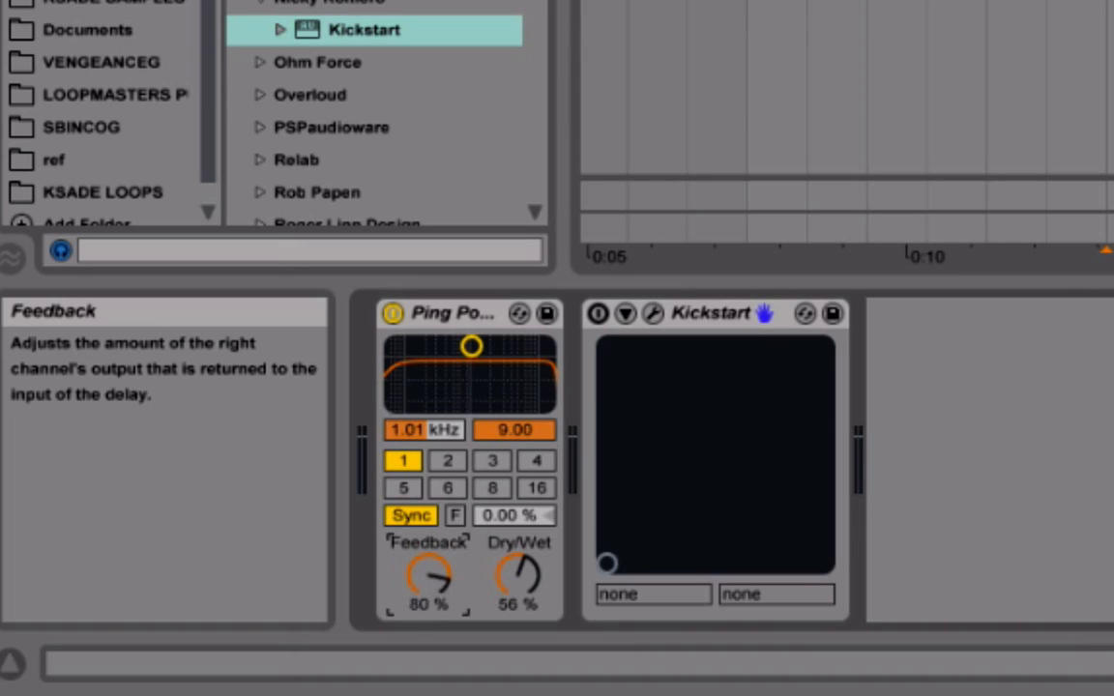
{"action": "left_click_drag", "start_coordinate": [432, 557], "coordinate": [428, 546]}
{"action": "left_click_drag", "start_coordinate": [520, 539], "coordinate": [519, 556]}
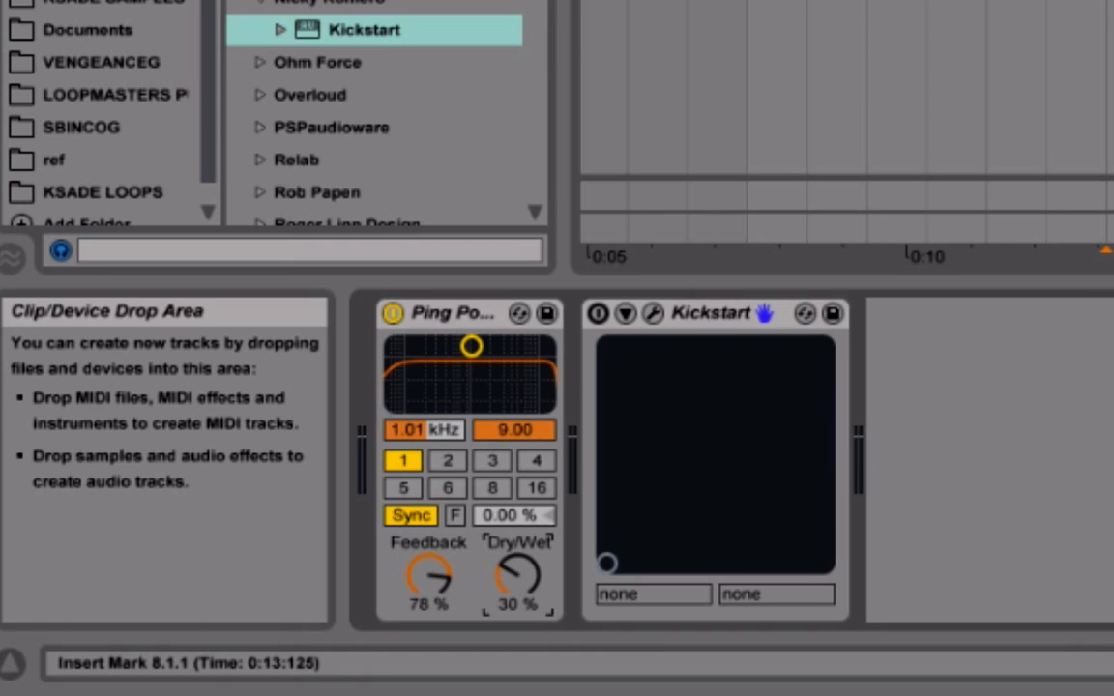
- Turn off the arrangement loop and raise track 21's Ping Pong Delay to 85% feedback and 37% Dry/Wet during playback from bar 8
{"action": "left_click", "coordinate": [1109, 87]}
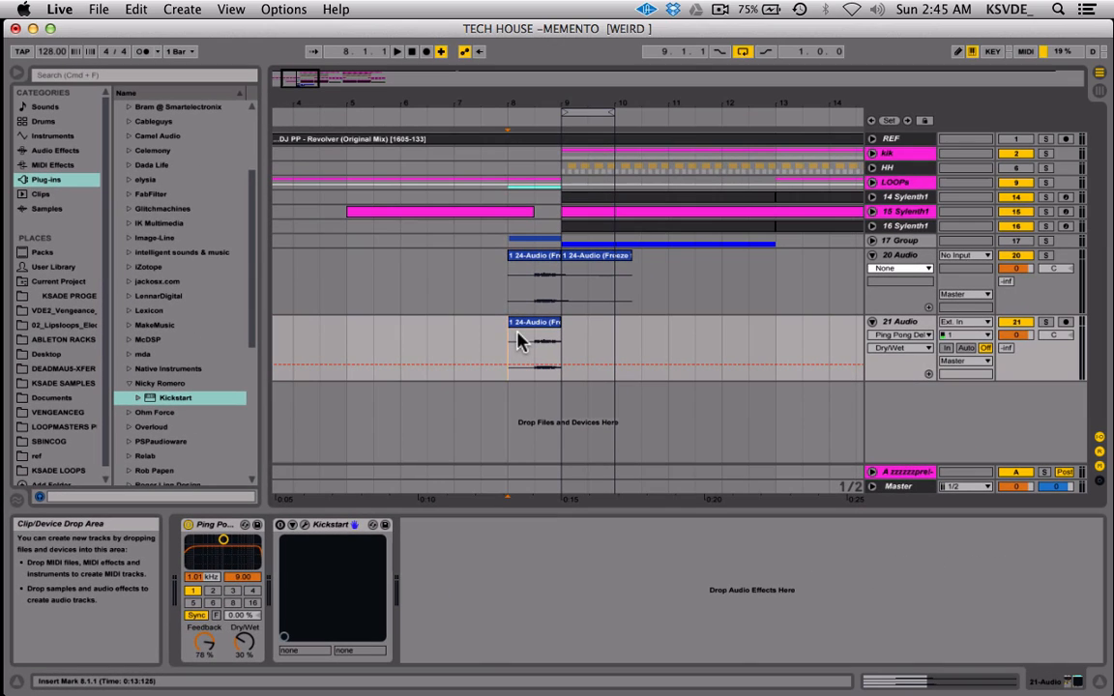
{"action": "left_click", "coordinate": [741, 51]}
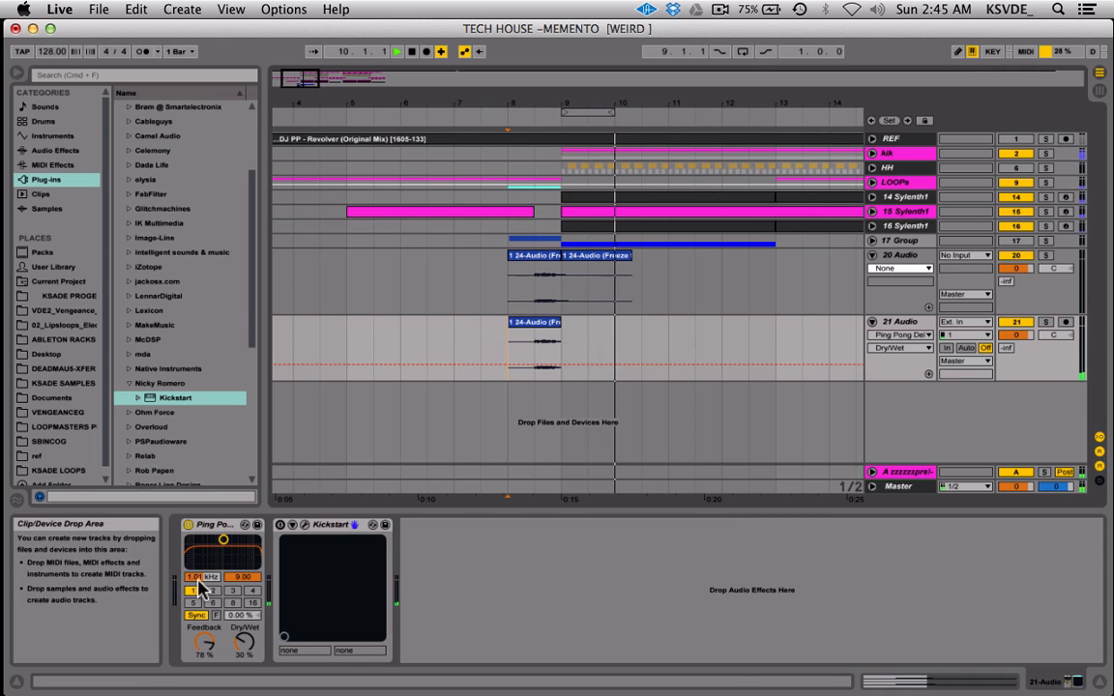
{"action": "left_click", "coordinate": [211, 640]}
{"action": "left_click_drag", "start_coordinate": [211, 640], "coordinate": [249, 639]}
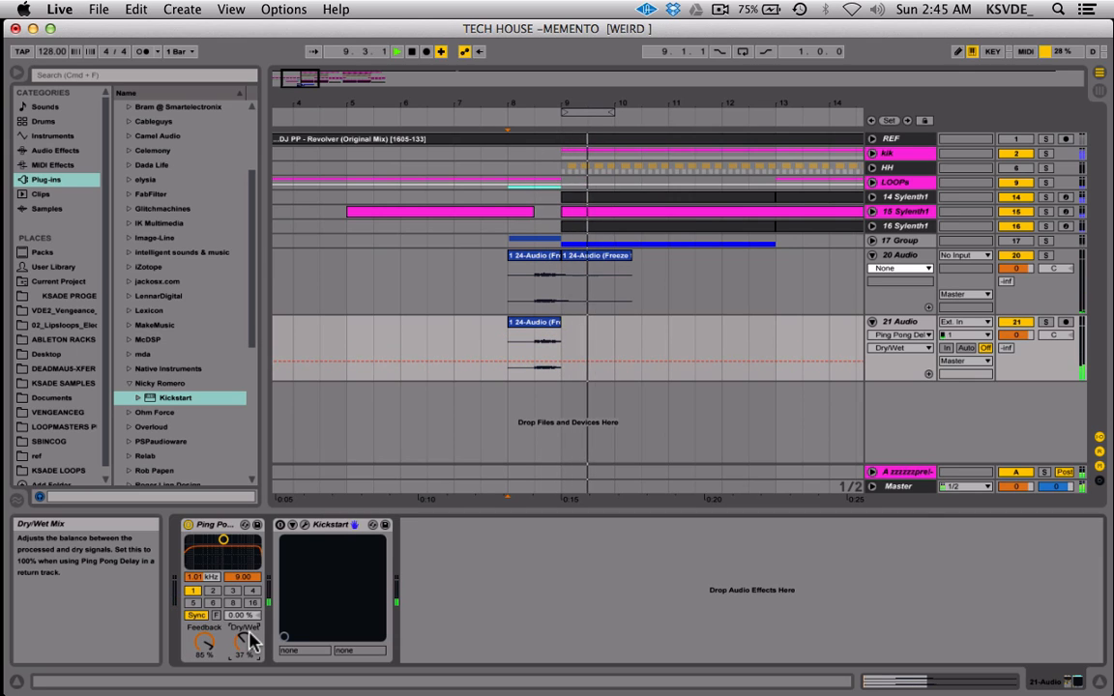
- Enable Kickstart on track 21, choose the fourth curve in the upper preset row, and play the arrangement from bar 8
{"action": "key", "text": "space"}
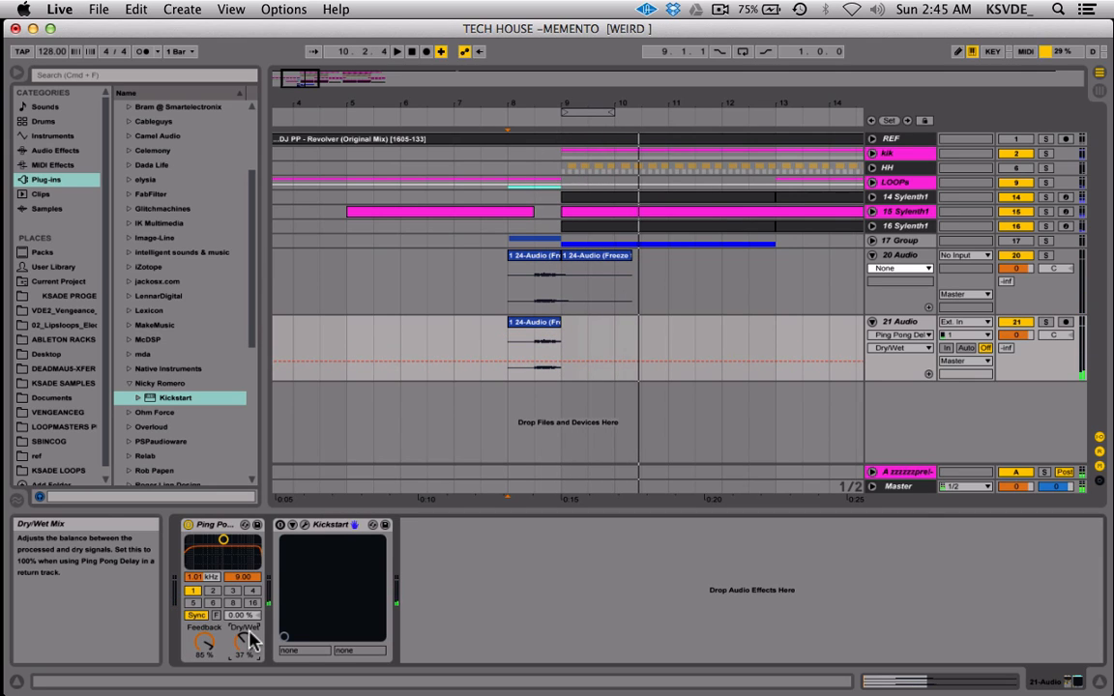
{"action": "left_click", "coordinate": [280, 527]}
{"action": "left_click", "coordinate": [305, 525]}
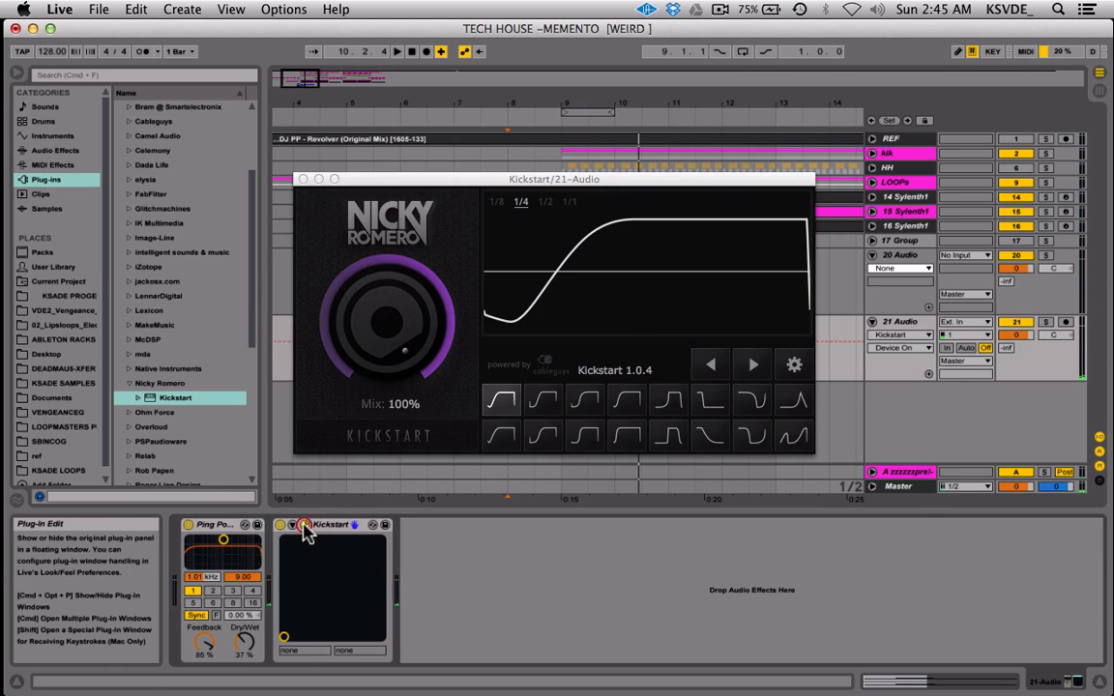
{"action": "left_click", "coordinate": [626, 406]}
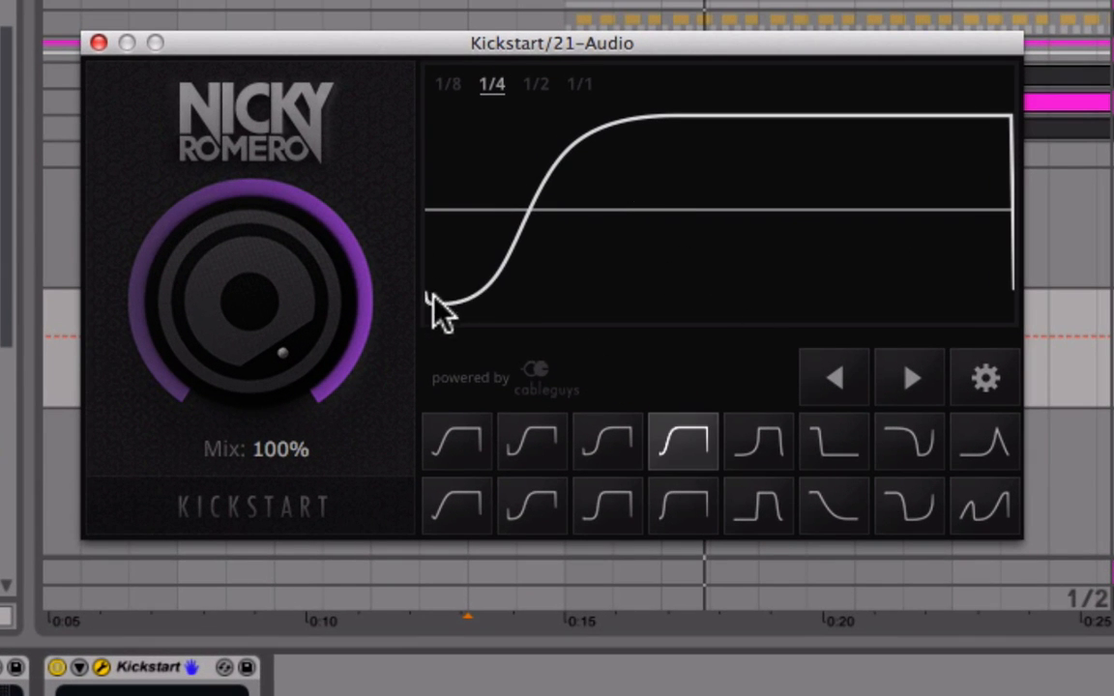
{"action": "left_click", "coordinate": [98, 44]}
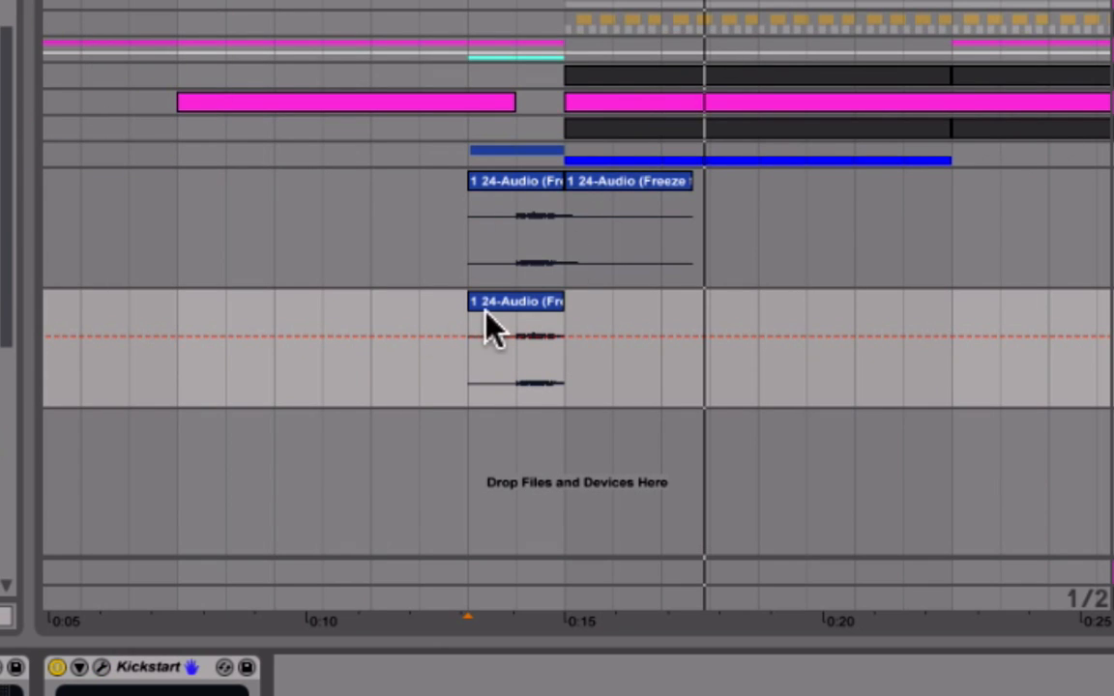
{"action": "left_click", "coordinate": [473, 369]}
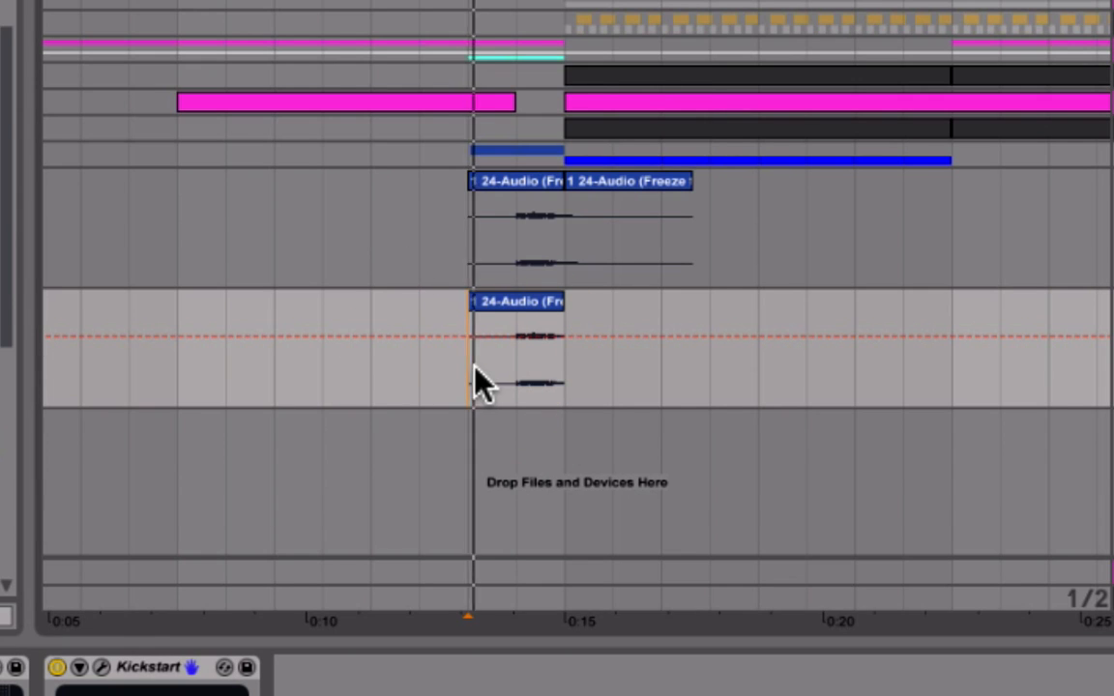
{"action": "key", "text": "space"}
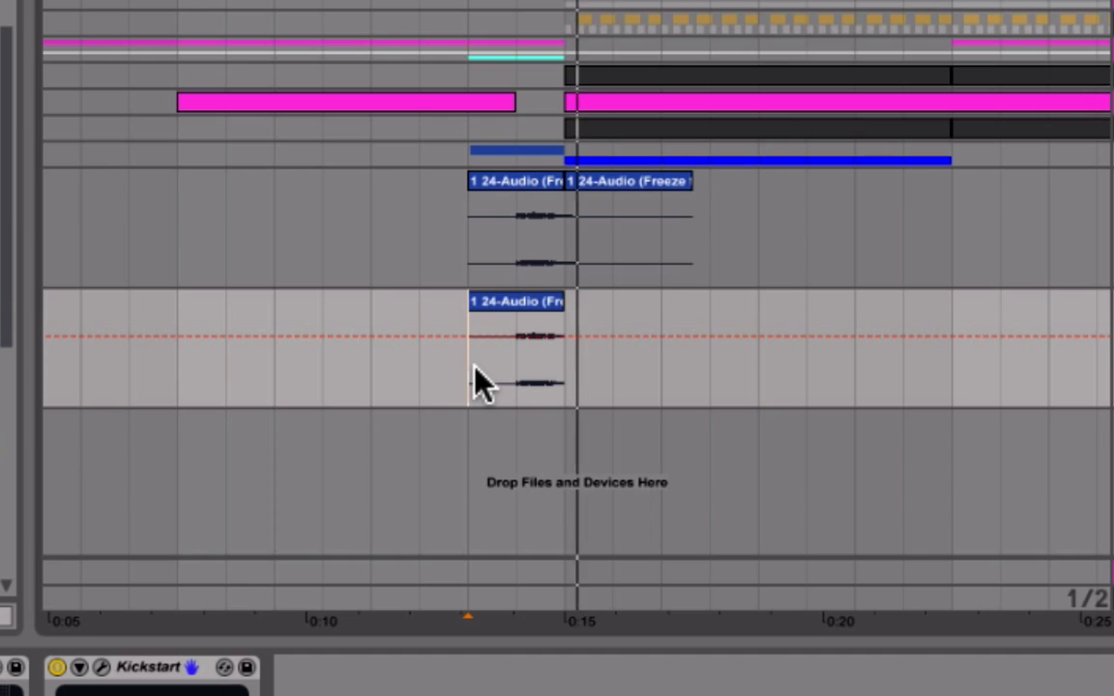
- Automate Kickstart's Device On on track 21 to stay off until bar 9 and on from bar 9 onward
{"action": "left_click", "coordinate": [57, 668]}
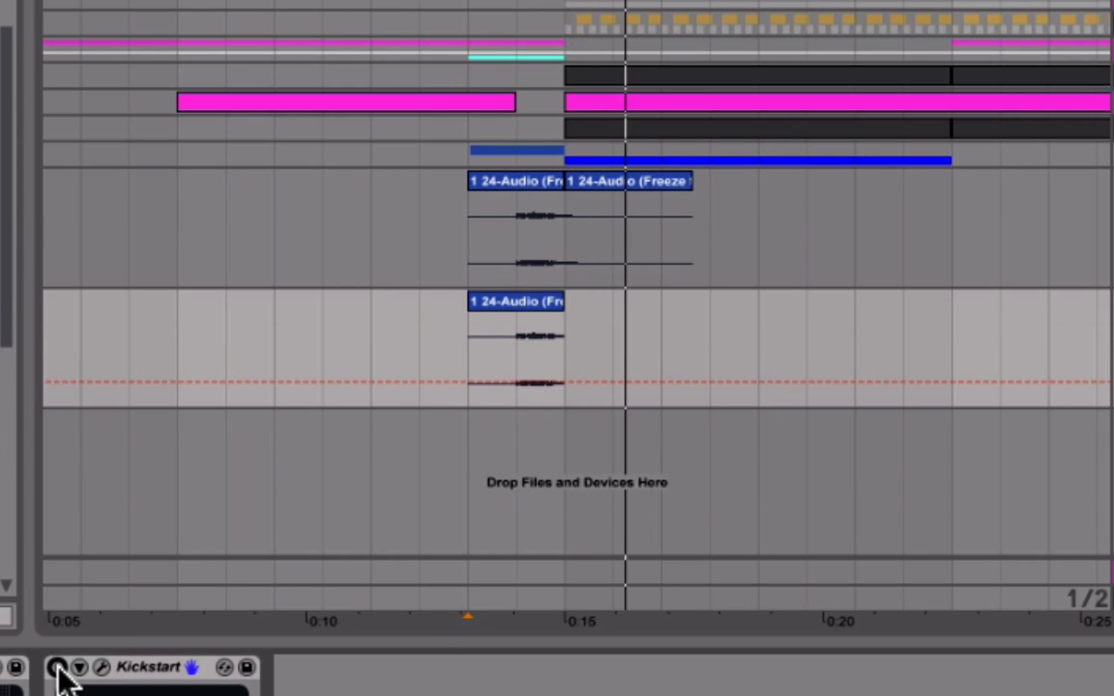
{"action": "mouse_move", "coordinate": [619, 311]}
{"action": "left_mouse_down"}
{"action": "mouse_move", "coordinate": [579, 318]}
{"action": "mouse_move", "coordinate": [832, 259]}
{"action": "left_mouse_up"}
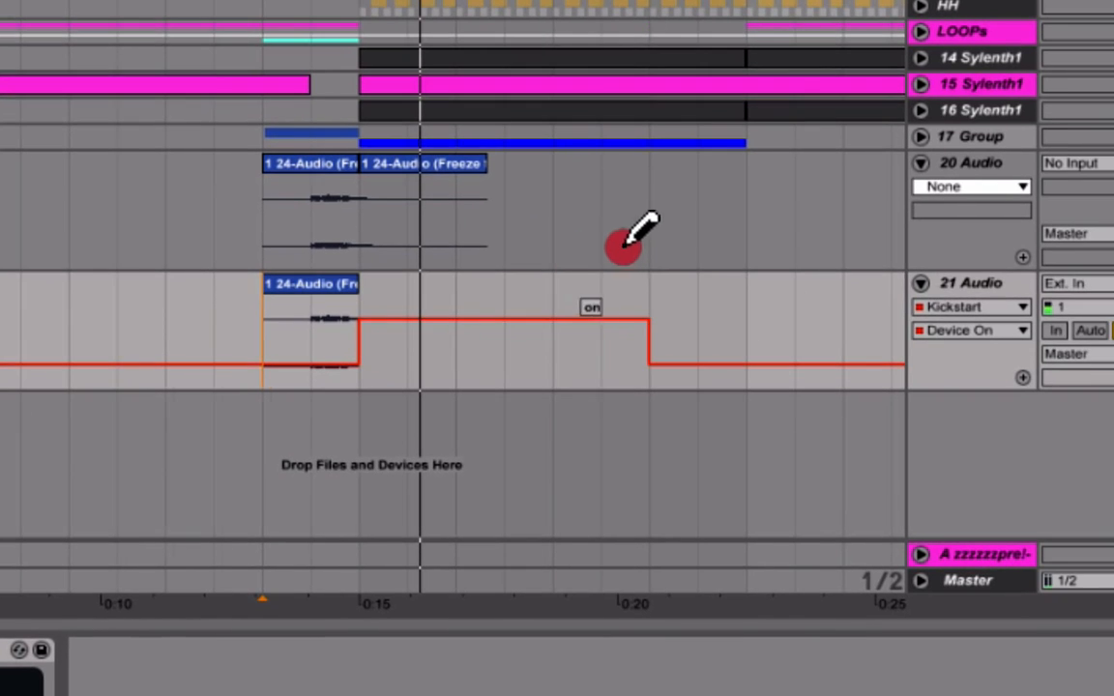
{"action": "left_click_drag", "start_coordinate": [623, 247], "coordinate": [630, 268]}
{"action": "key", "text": "b"}
{"action": "left_click", "coordinate": [650, 366]}
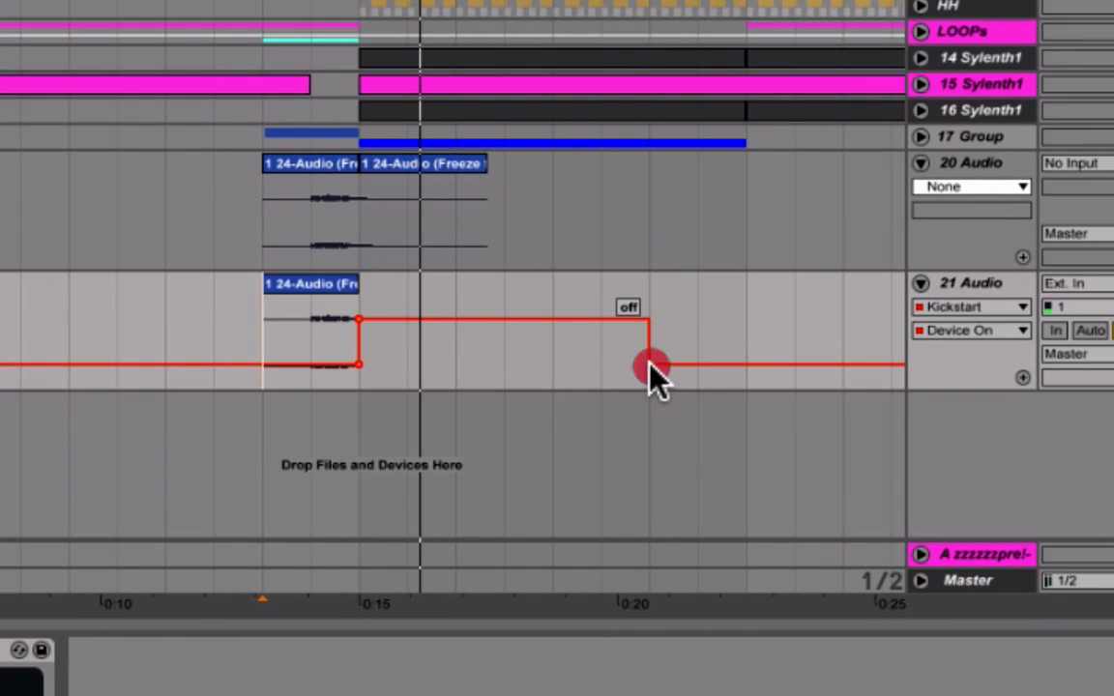
{"action": "left_click", "coordinate": [252, 313]}
{"action": "left_click", "coordinate": [295, 312]}
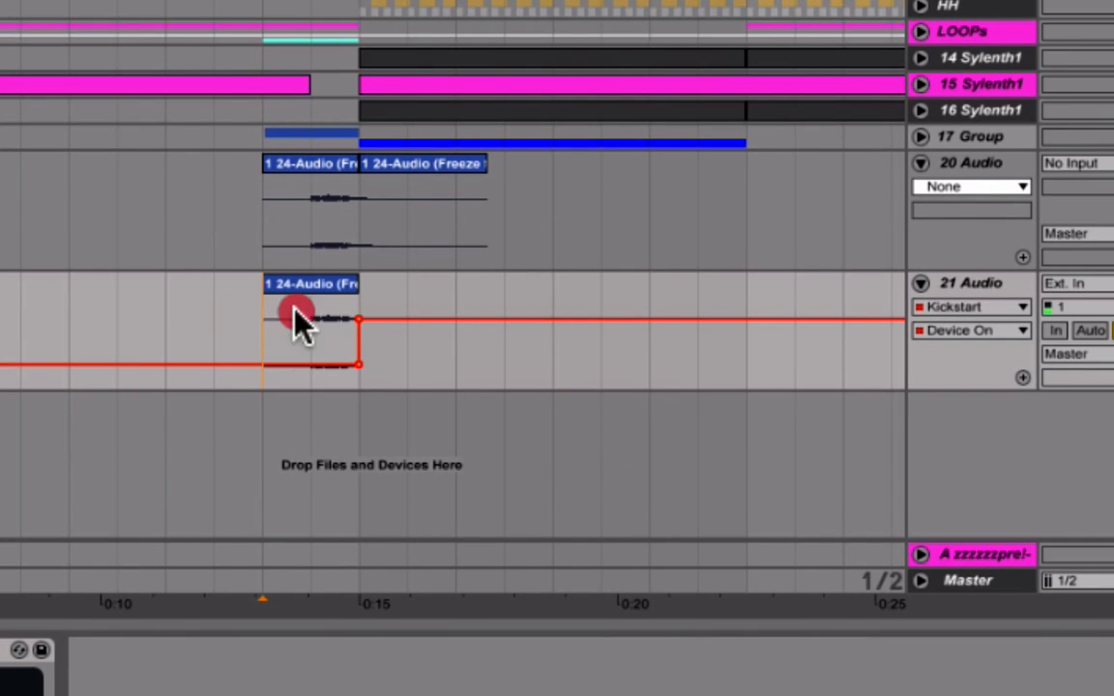
{"action": "mouse_move", "coordinate": [298, 319]}
{"action": "left_mouse_down"}
{"action": "mouse_move", "coordinate": [460, 310]}
{"action": "mouse_move", "coordinate": [518, 293]}
{"action": "mouse_move", "coordinate": [595, 298]}
{"action": "mouse_move", "coordinate": [236, 319]}
{"action": "left_mouse_up"}
{"action": "left_click", "coordinate": [241, 313]}
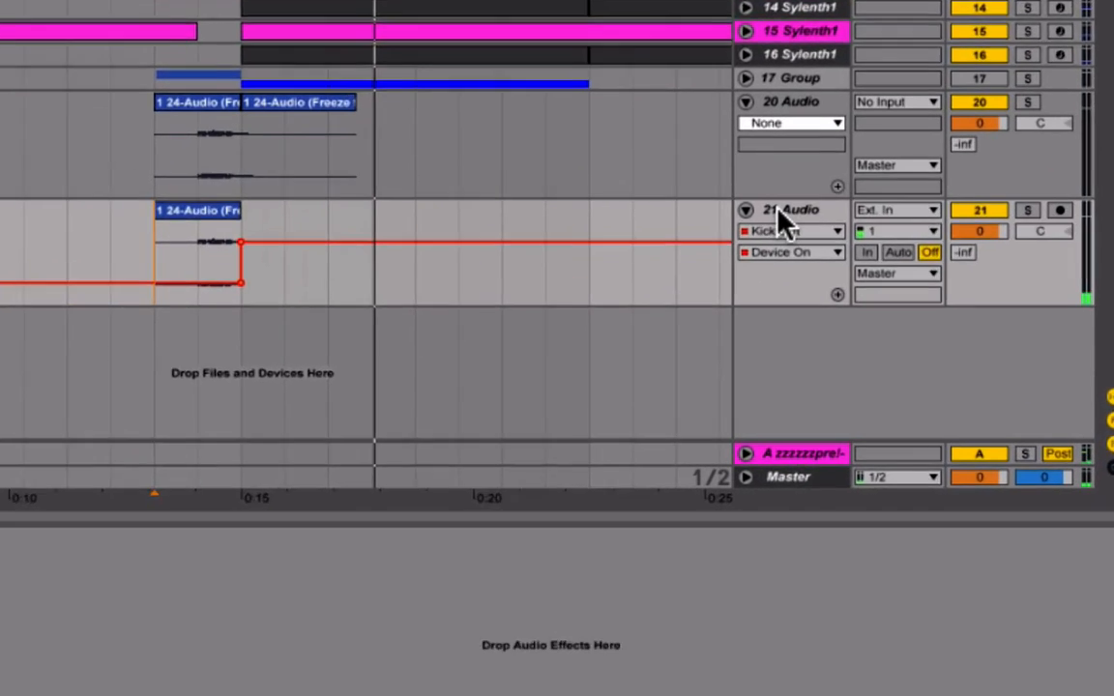
- Freeze and flatten track 21
{"action": "right_click", "coordinate": [890, 321]}
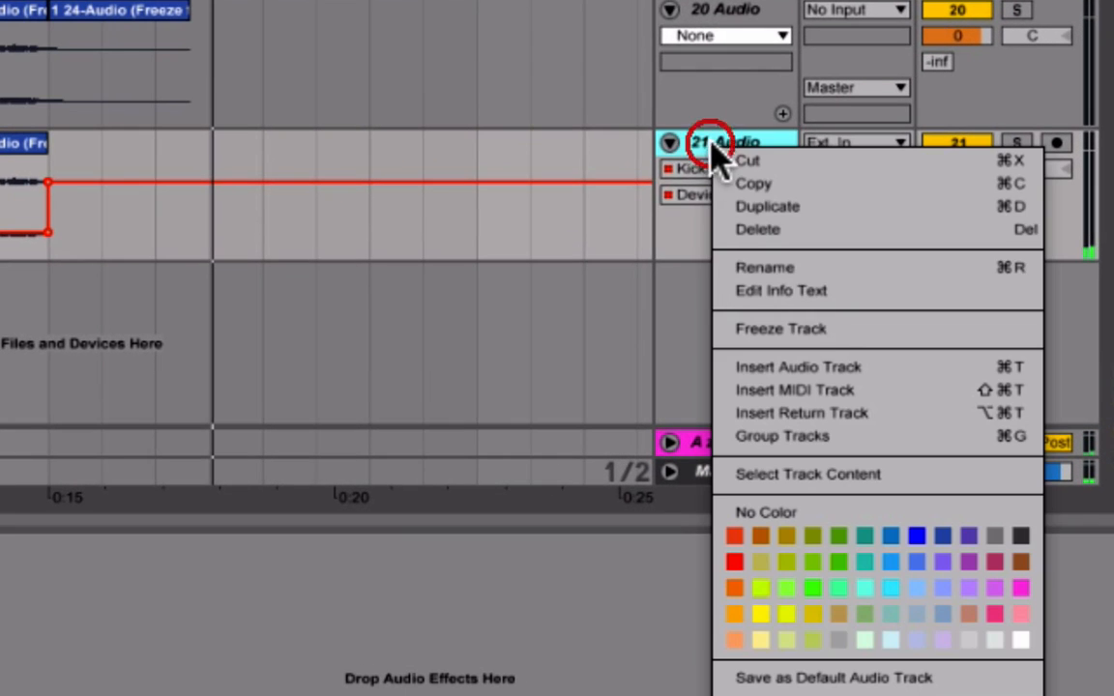
{"action": "left_click", "coordinate": [822, 330]}
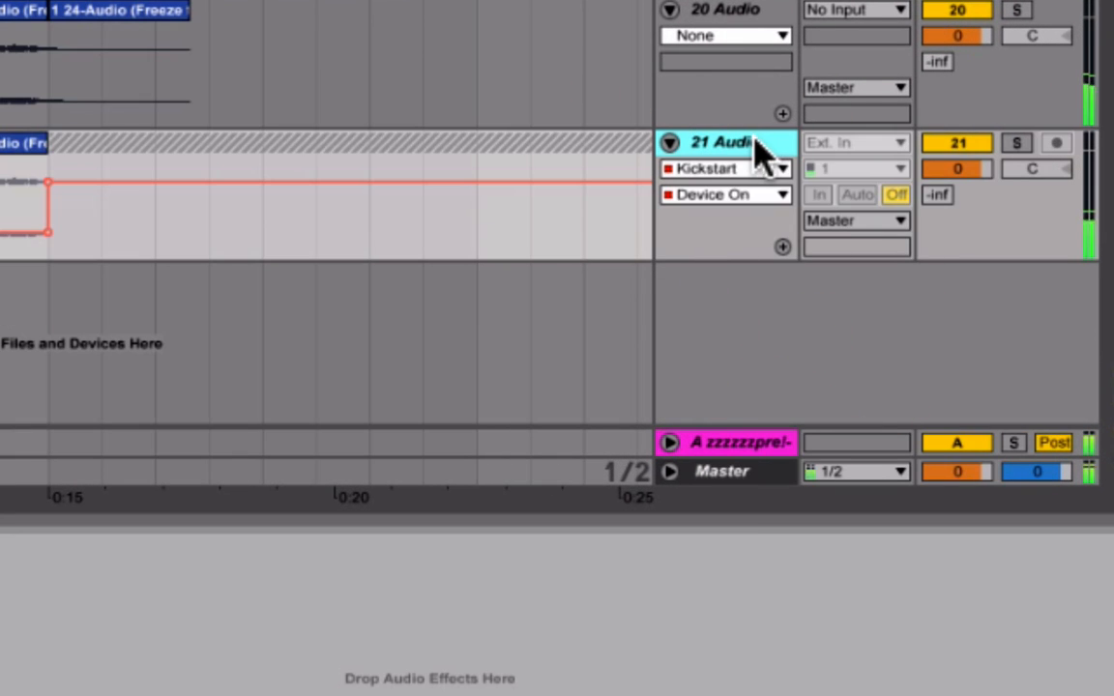
{"action": "right_click", "coordinate": [749, 145]}
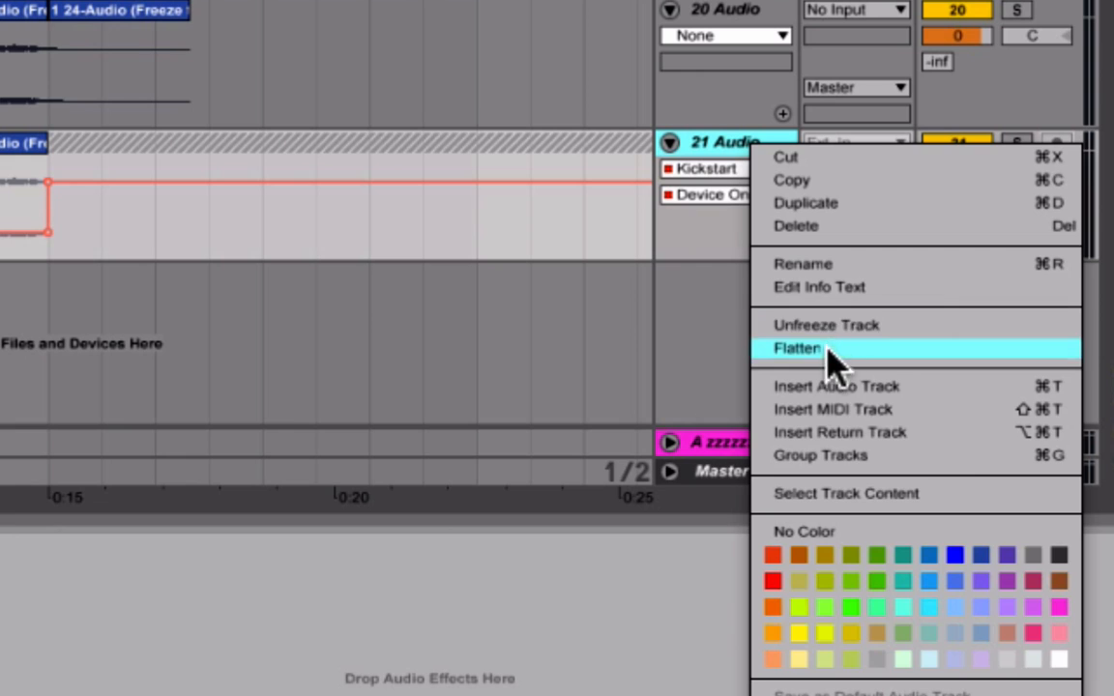
{"action": "left_click", "coordinate": [826, 350]}
- Delete track 21's clip between bars 8 and 9, and listen to the arrangement from bar 8
{"action": "left_click", "coordinate": [497, 348]}
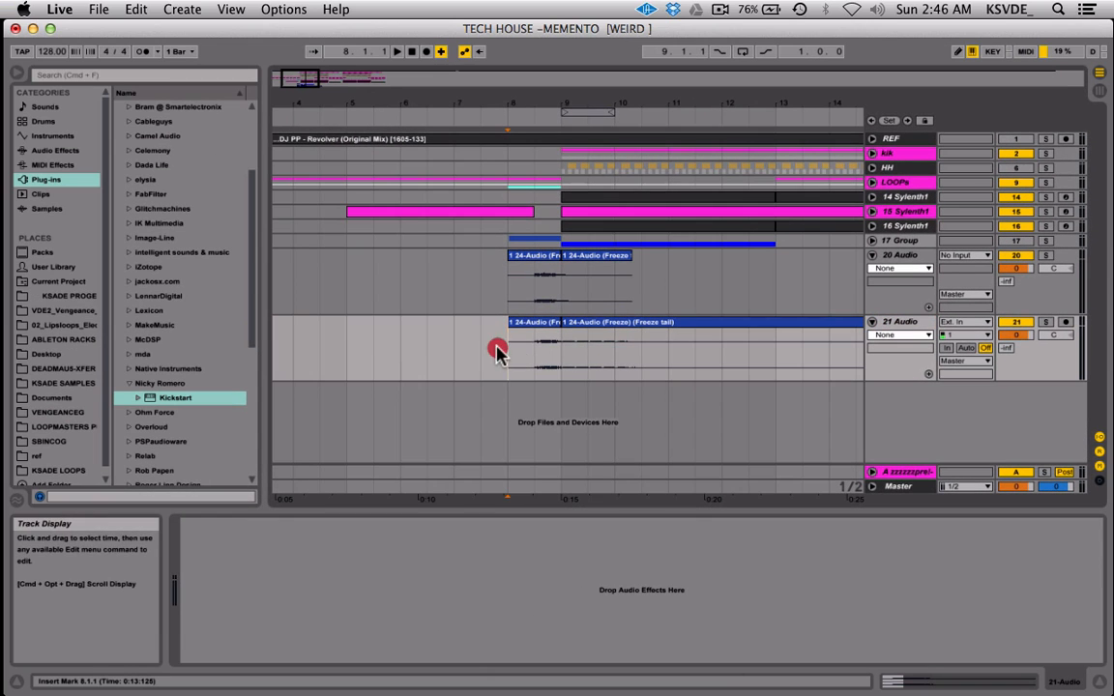
{"action": "left_click", "coordinate": [552, 334]}
{"action": "key", "text": "Delete"}
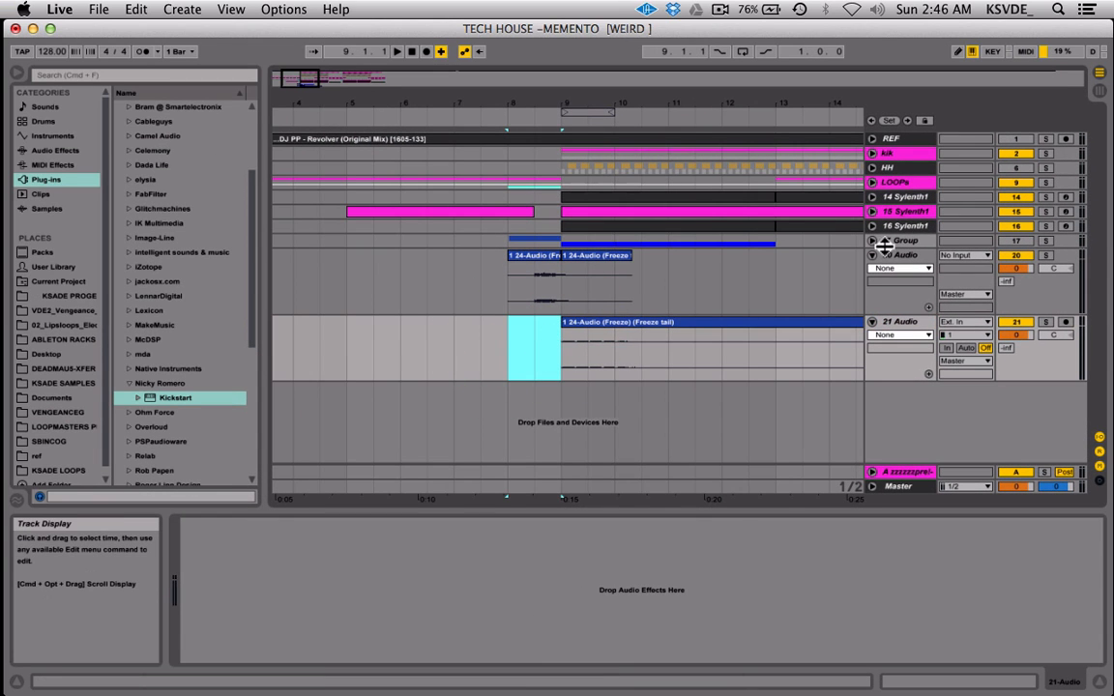
{"action": "left_click", "coordinate": [514, 301]}
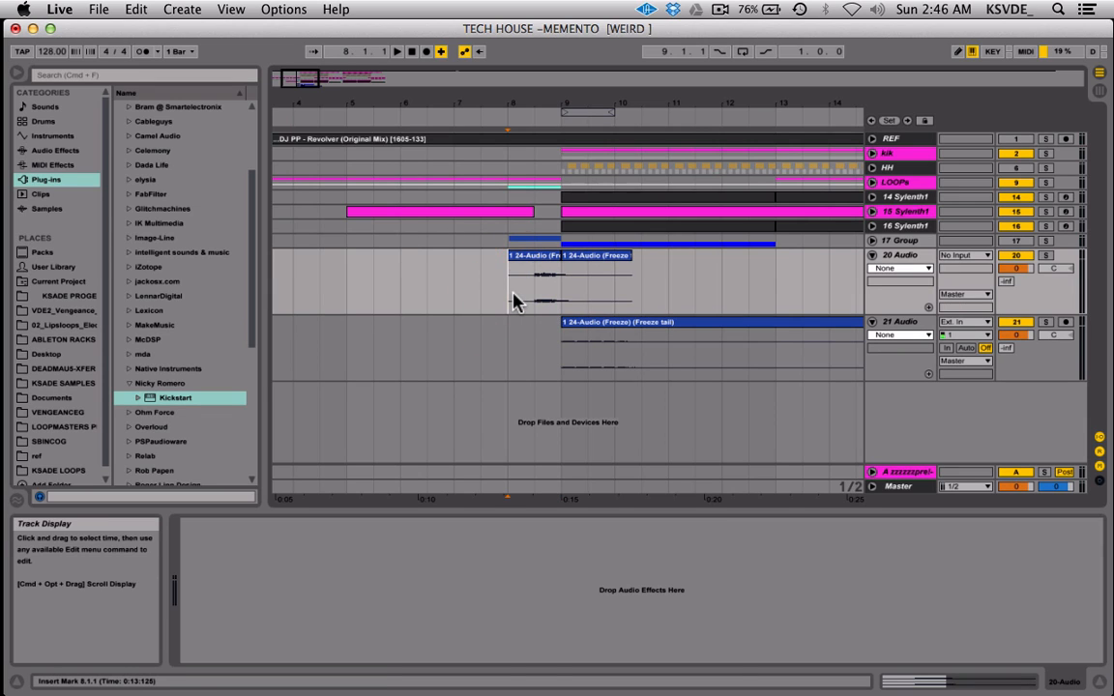
{"action": "key", "text": "space"}
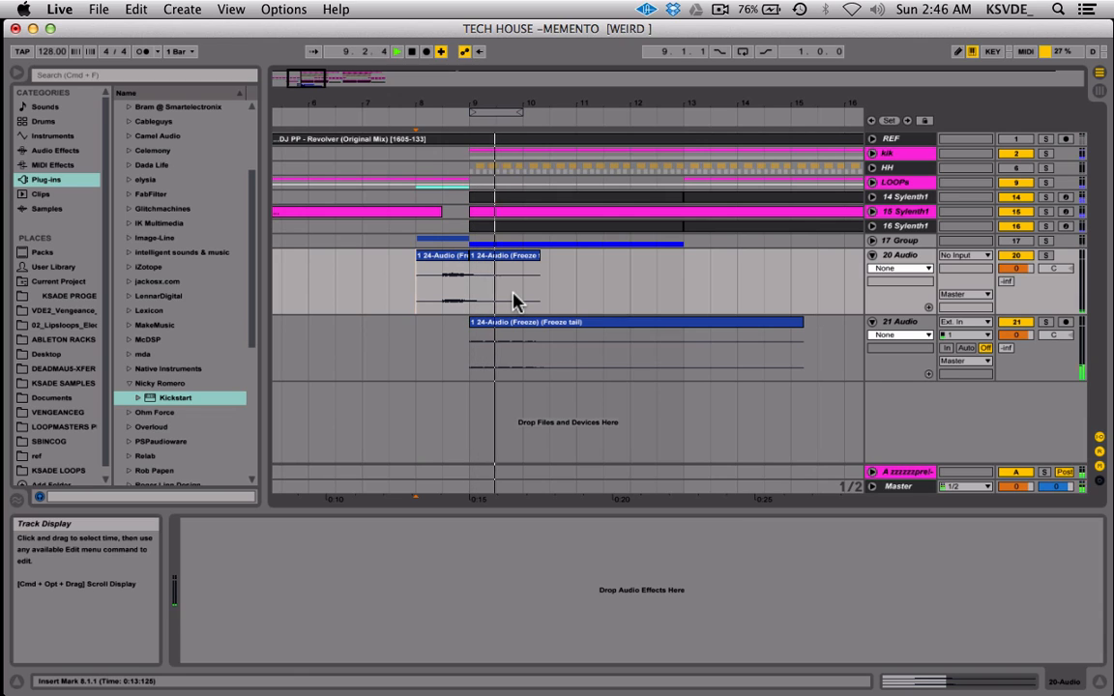
- Extend the start of track 21's freeze tail clip back to bar 8 and play the arrangement from there
{"action": "left_click", "coordinate": [471, 323]}
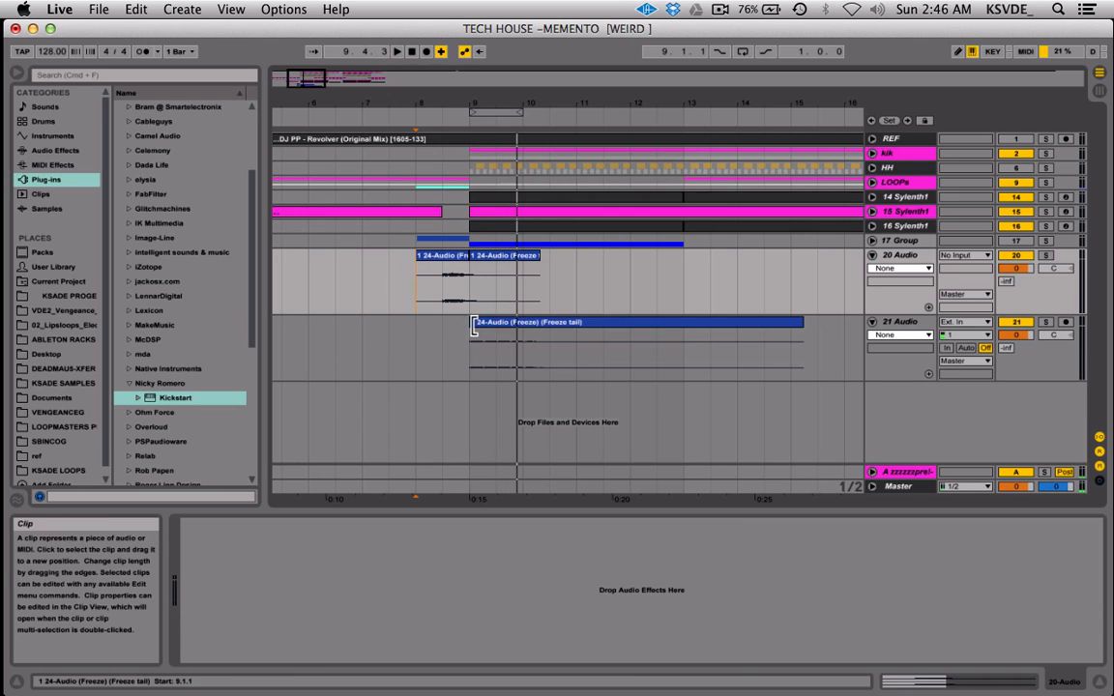
{"action": "key", "text": "space"}
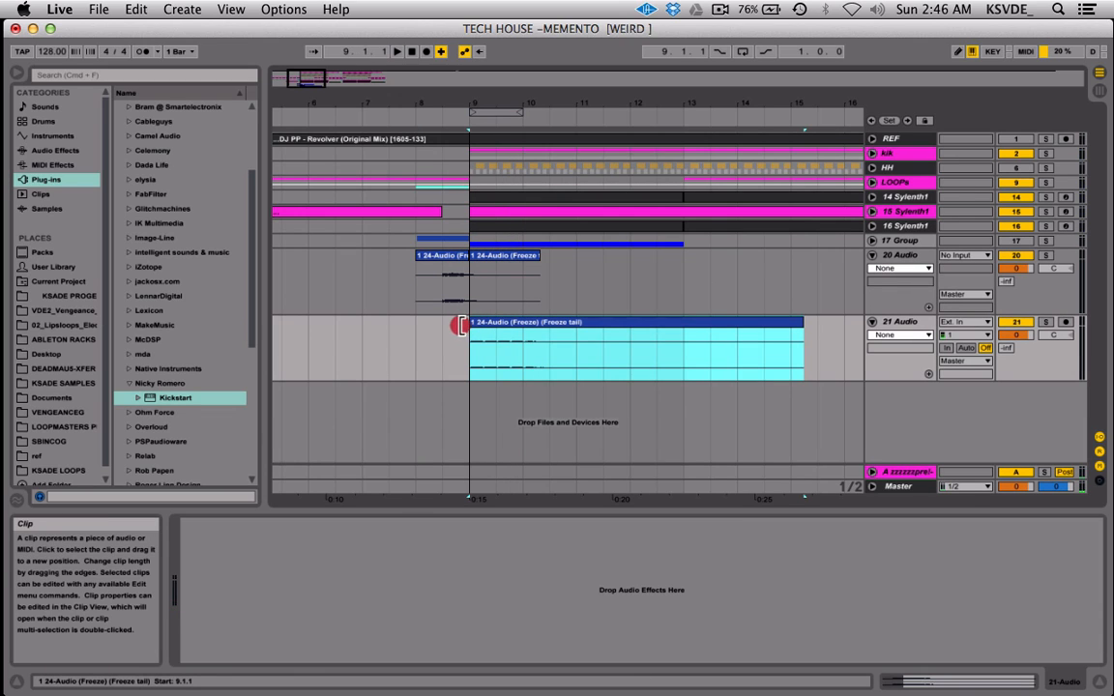
{"action": "left_click_drag", "start_coordinate": [462, 326], "coordinate": [417, 326]}
{"action": "left_click", "coordinate": [415, 335]}
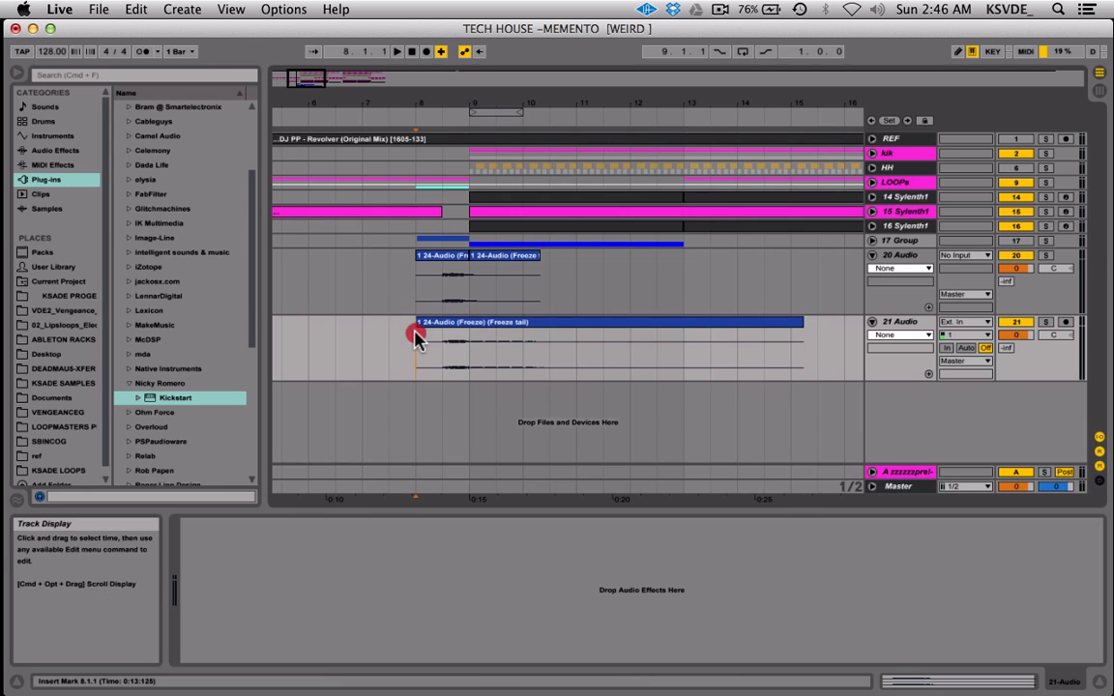
{"action": "key", "text": "space"}
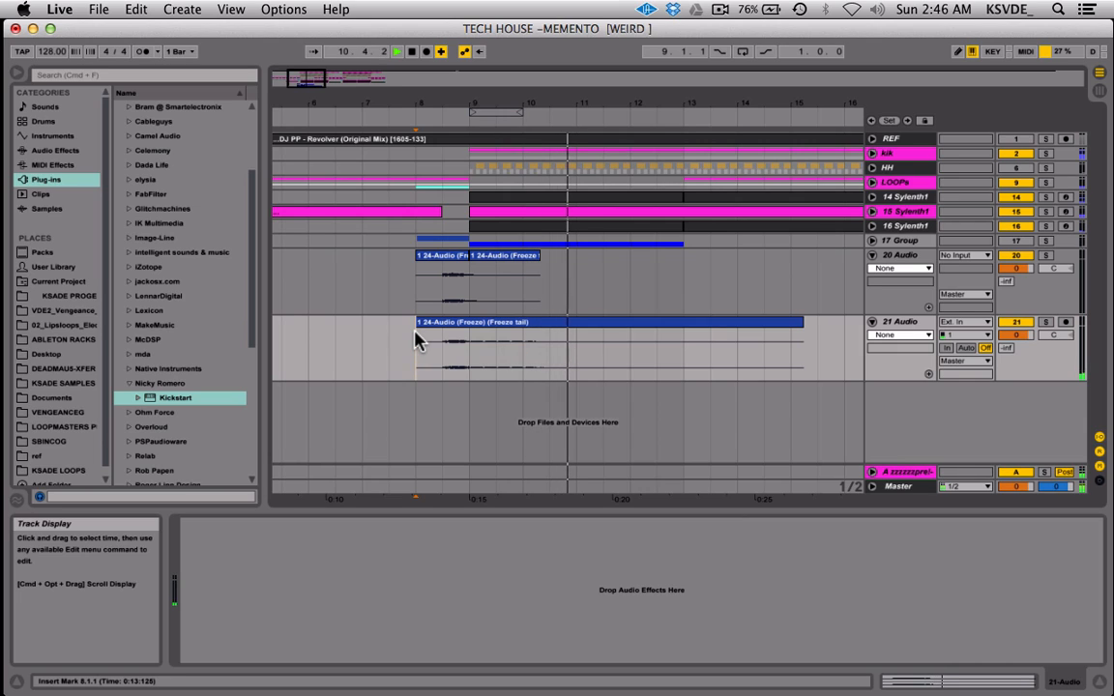
{"action": "key", "text": "space"}
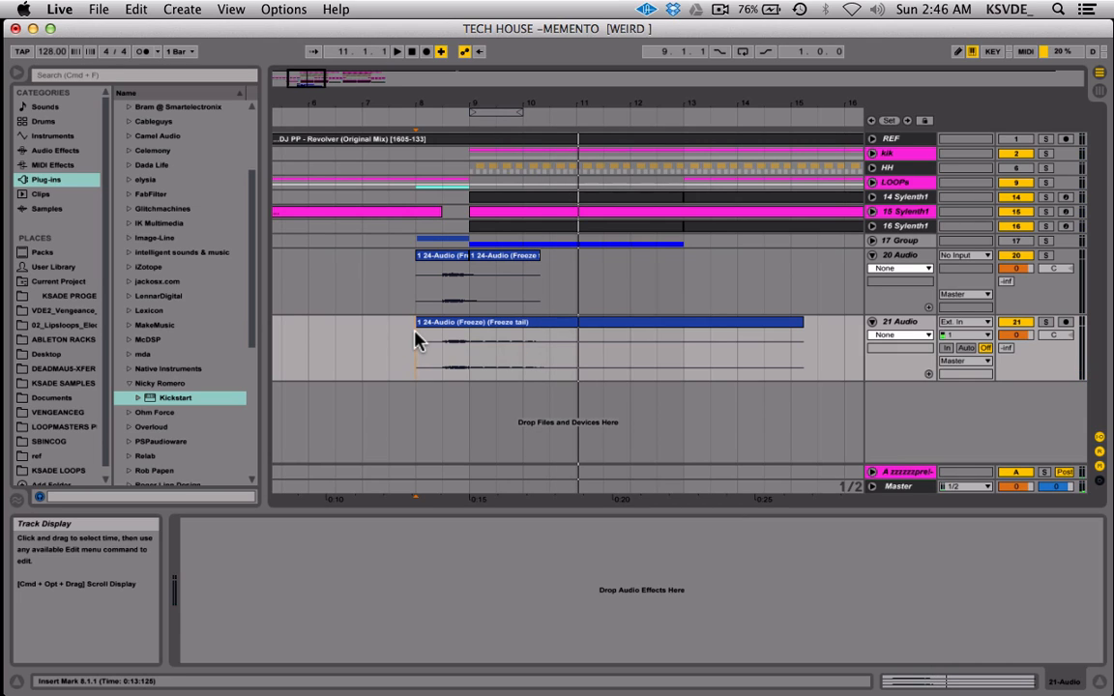